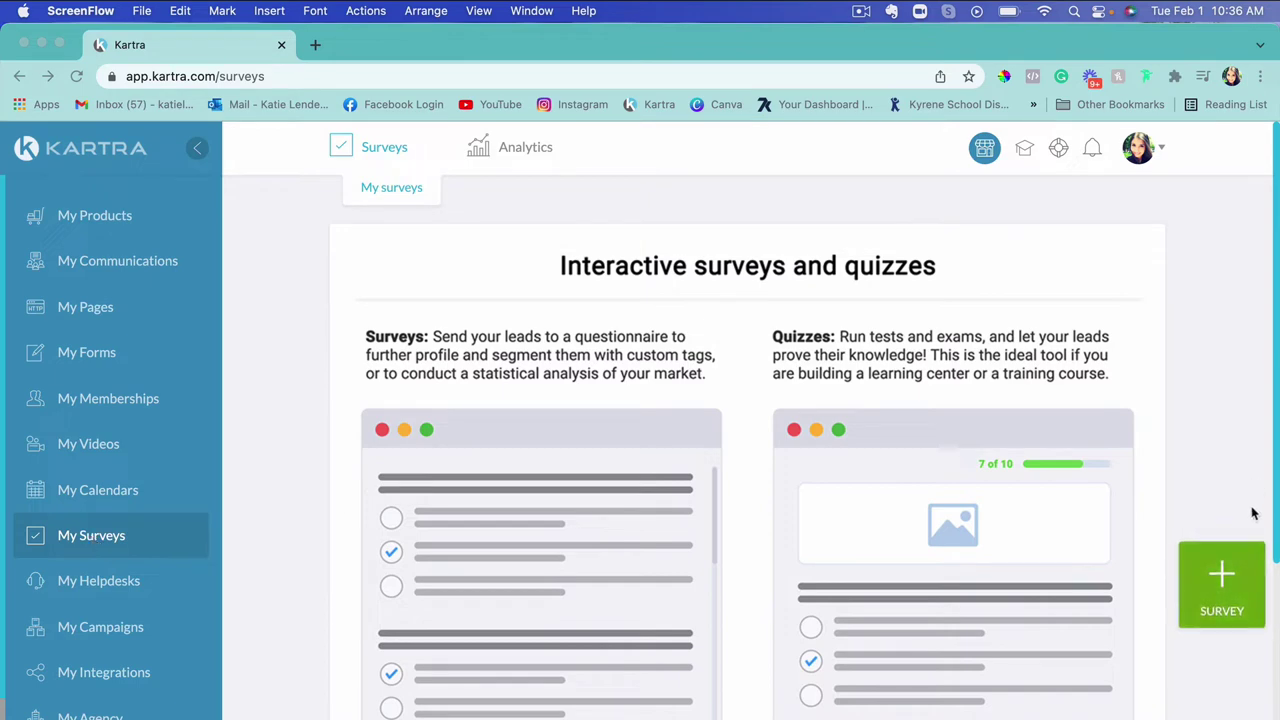
Start a new survey using the Traditional survey model and name it "Feedback".
left_click(1222, 588)
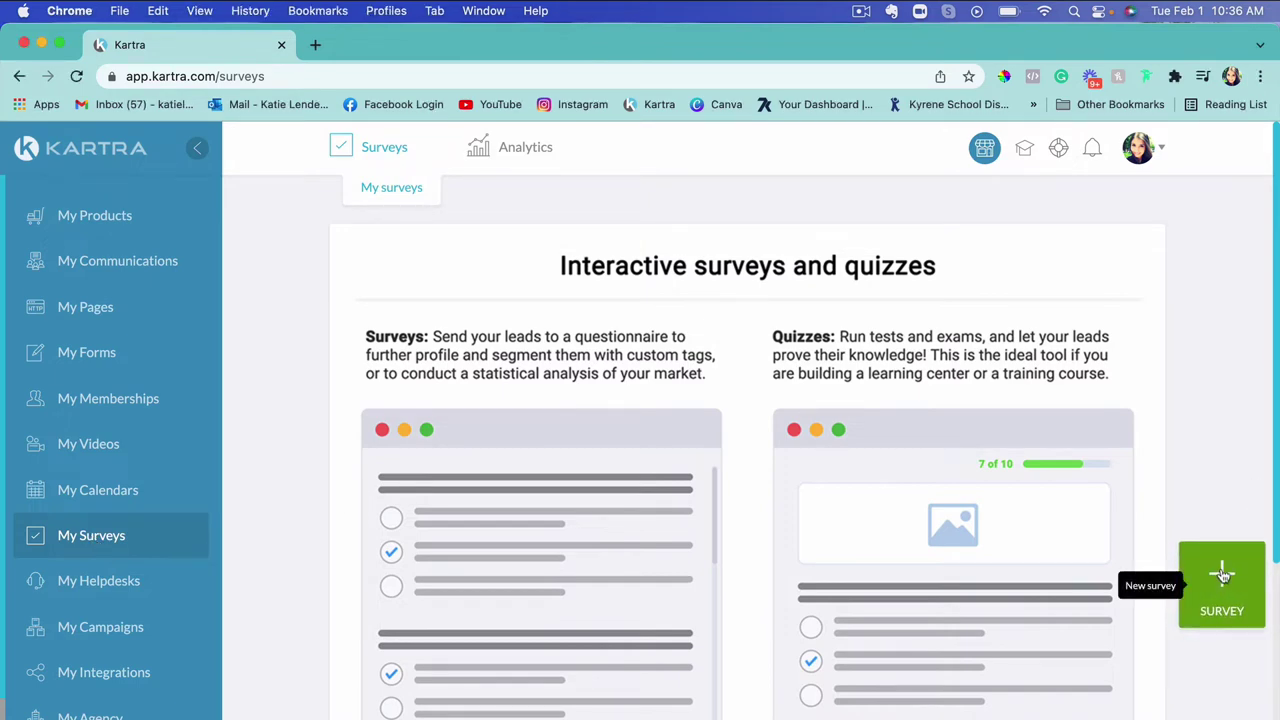
left_click(1222, 575)
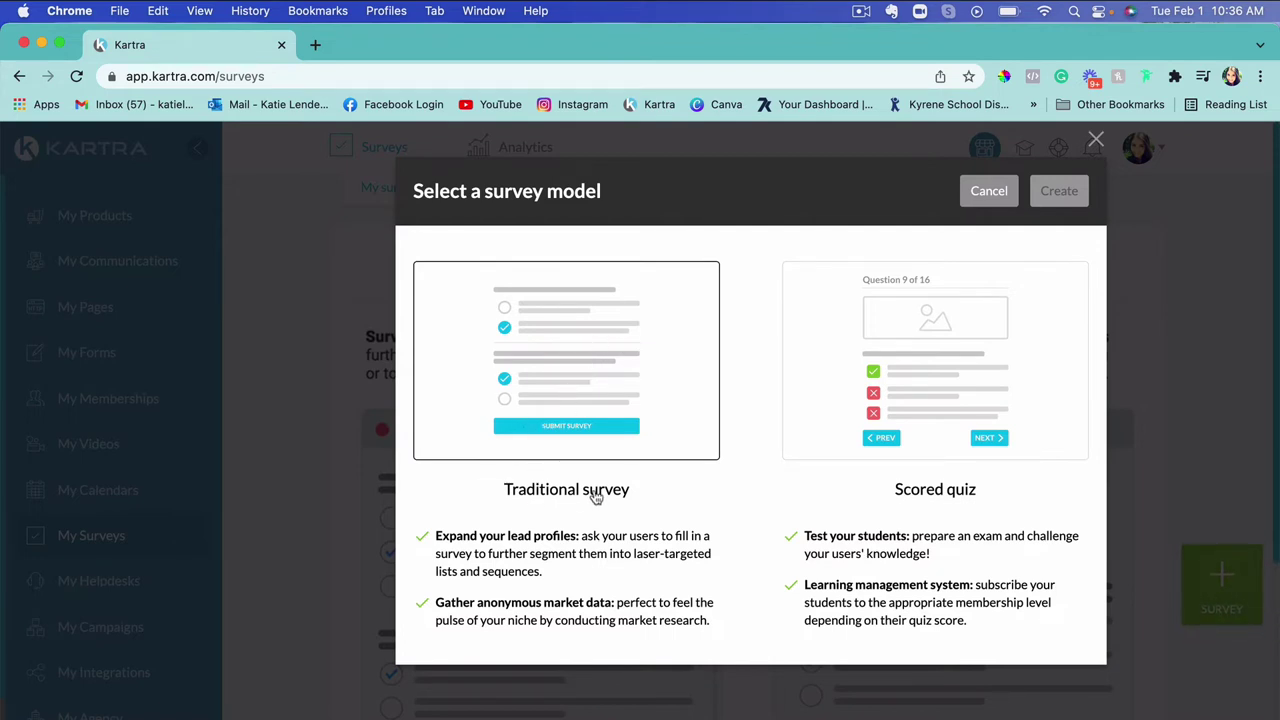
left_click(576, 337)
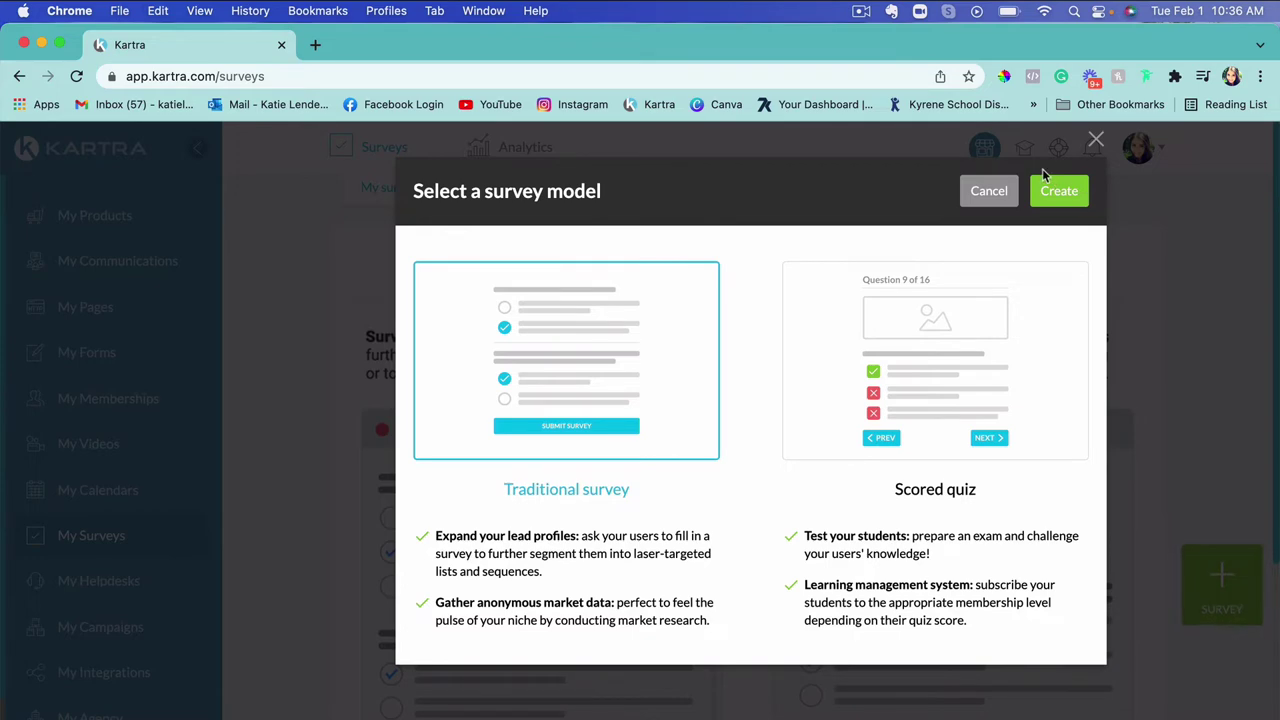
left_click(1058, 190)
type("F")
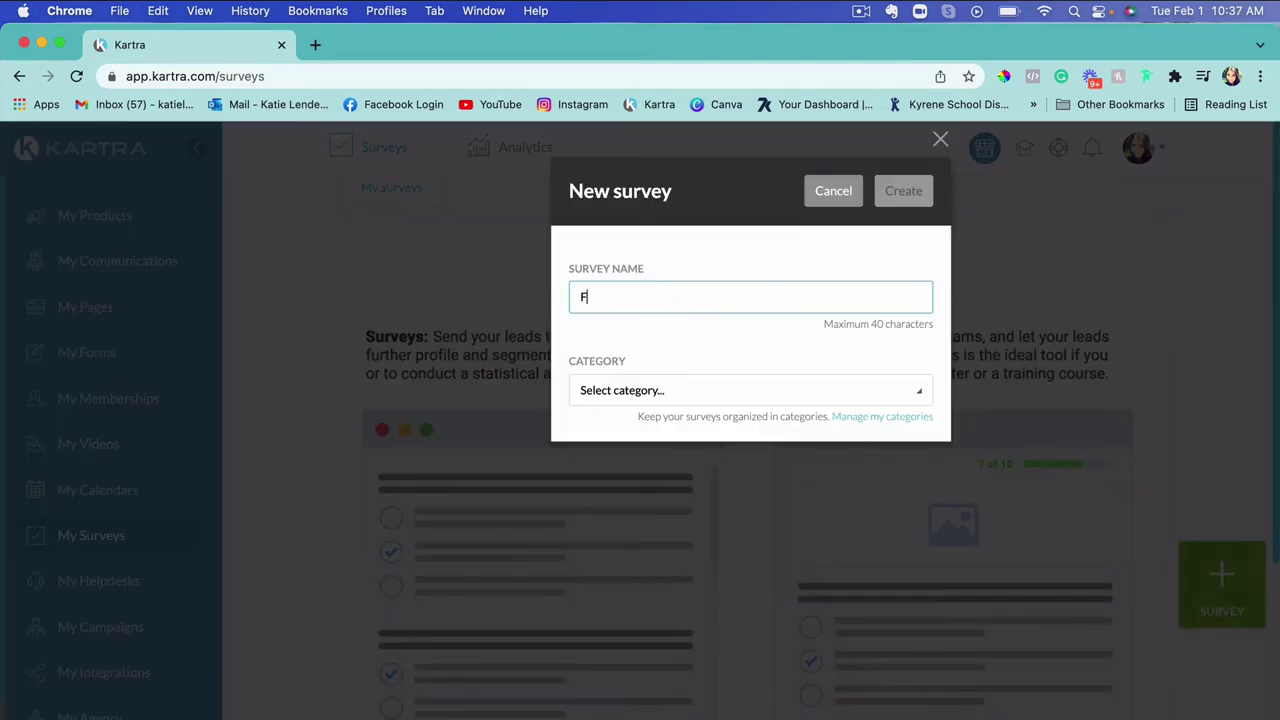
type("eedback")
left_click(682, 364)
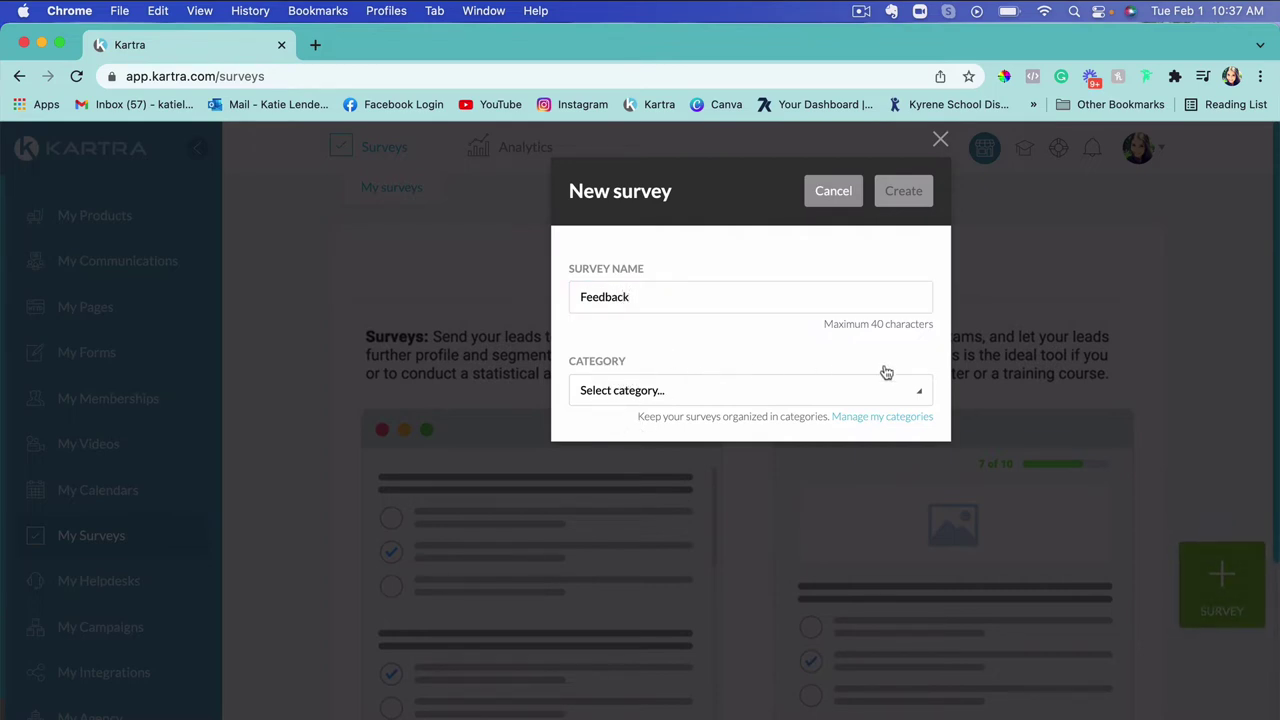
Add a new survey category named "Feedback".
left_click(861, 415)
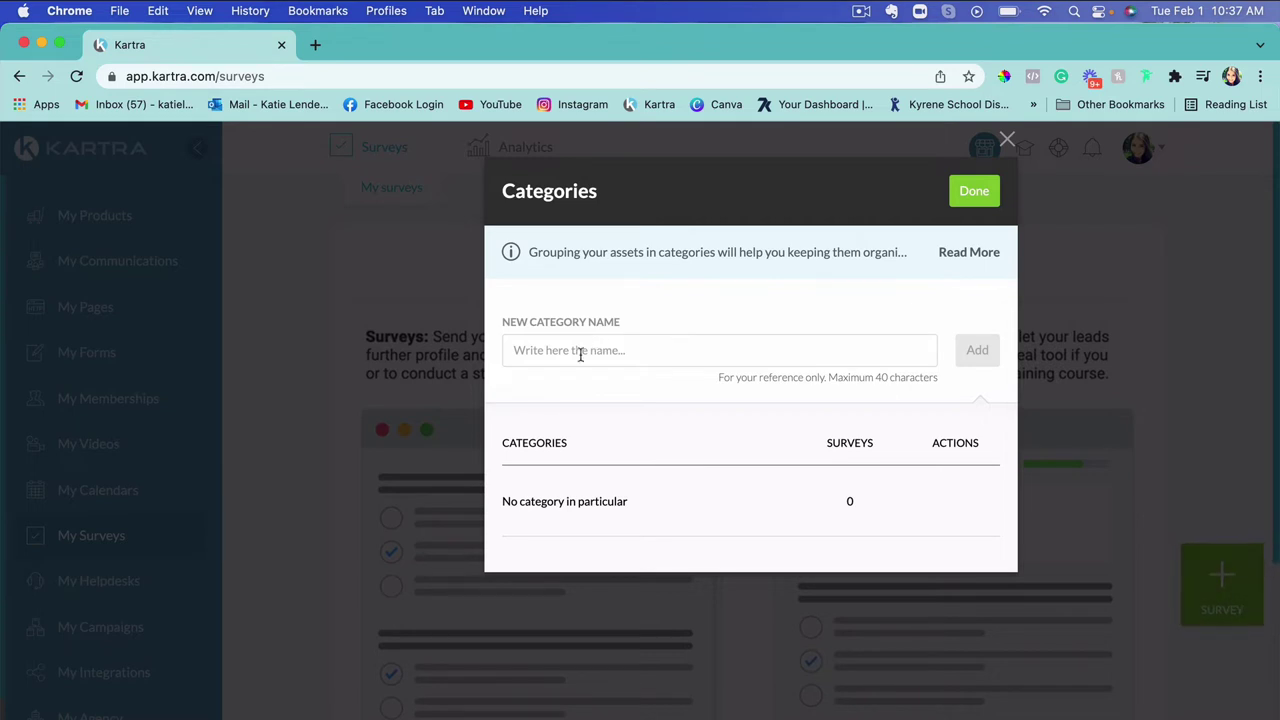
left_click(580, 353)
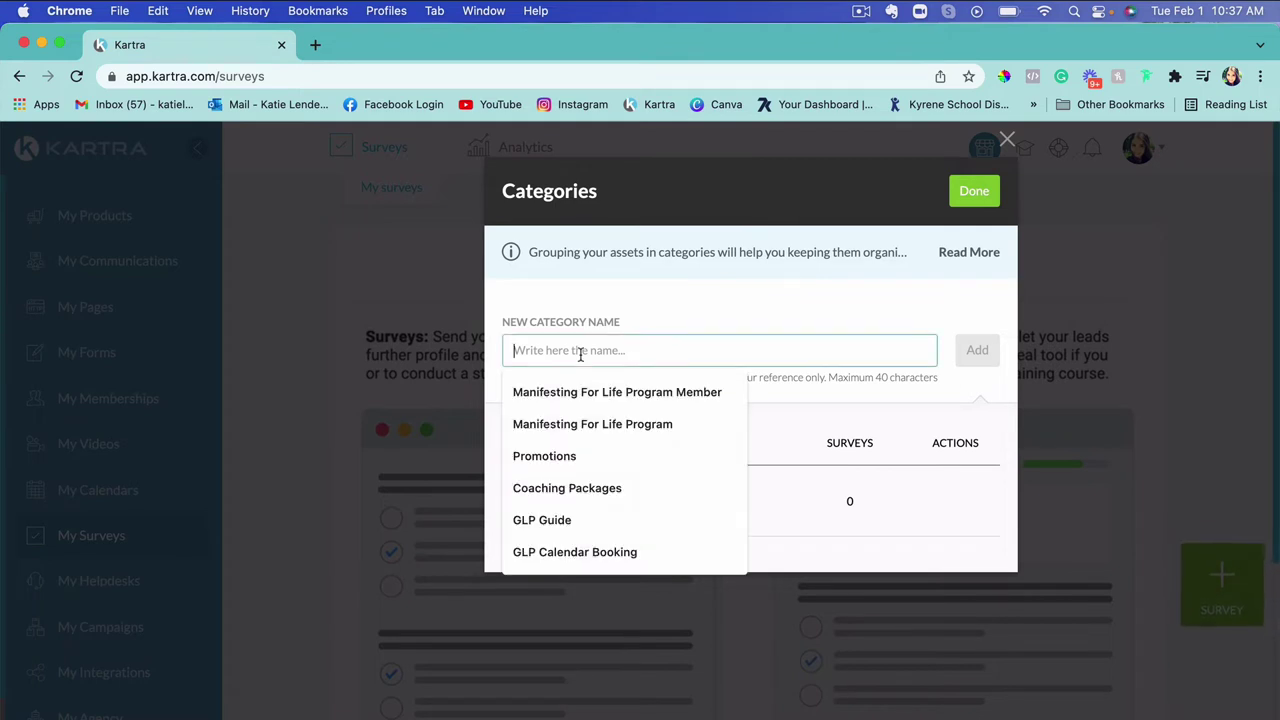
type("Feedback")
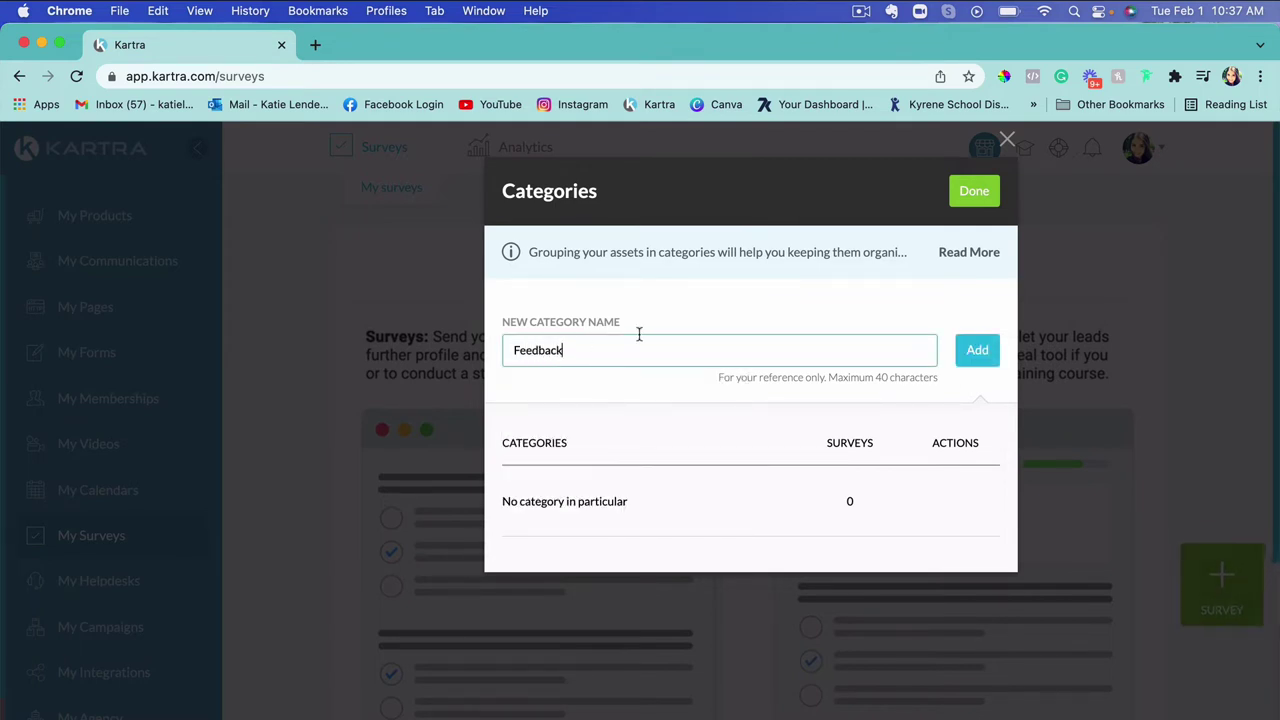
left_click(977, 352)
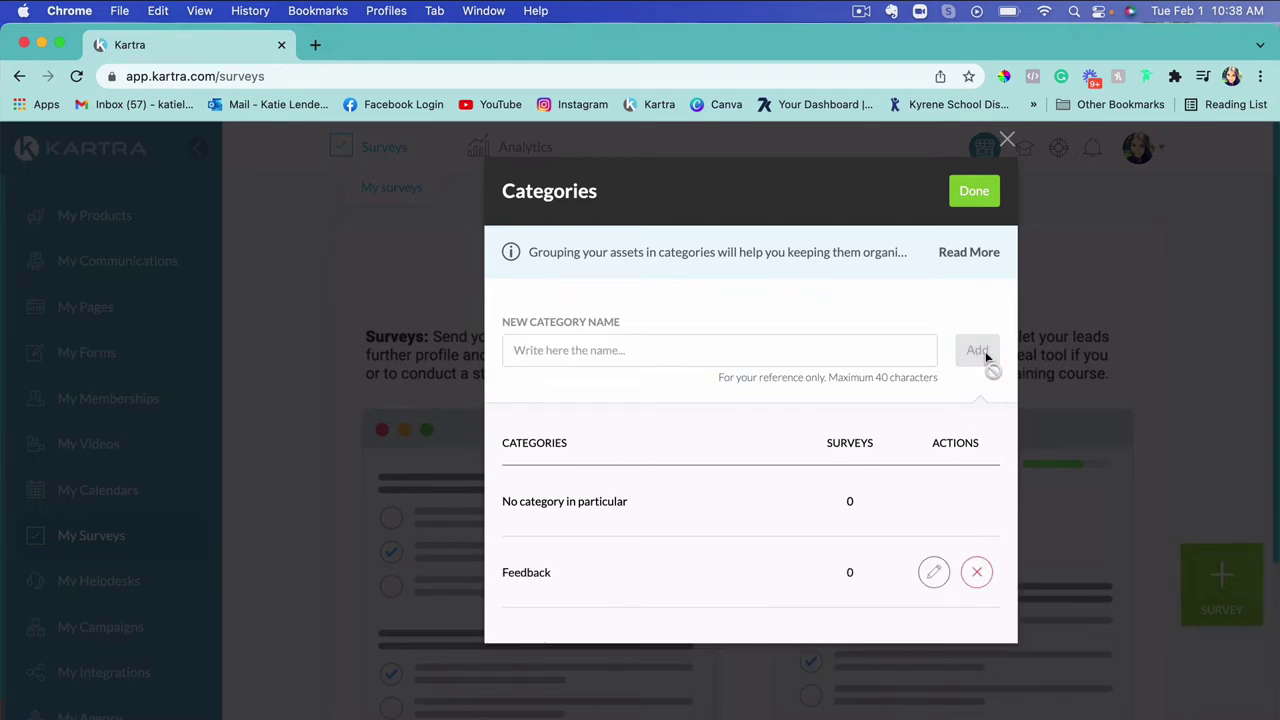
left_click(978, 192)
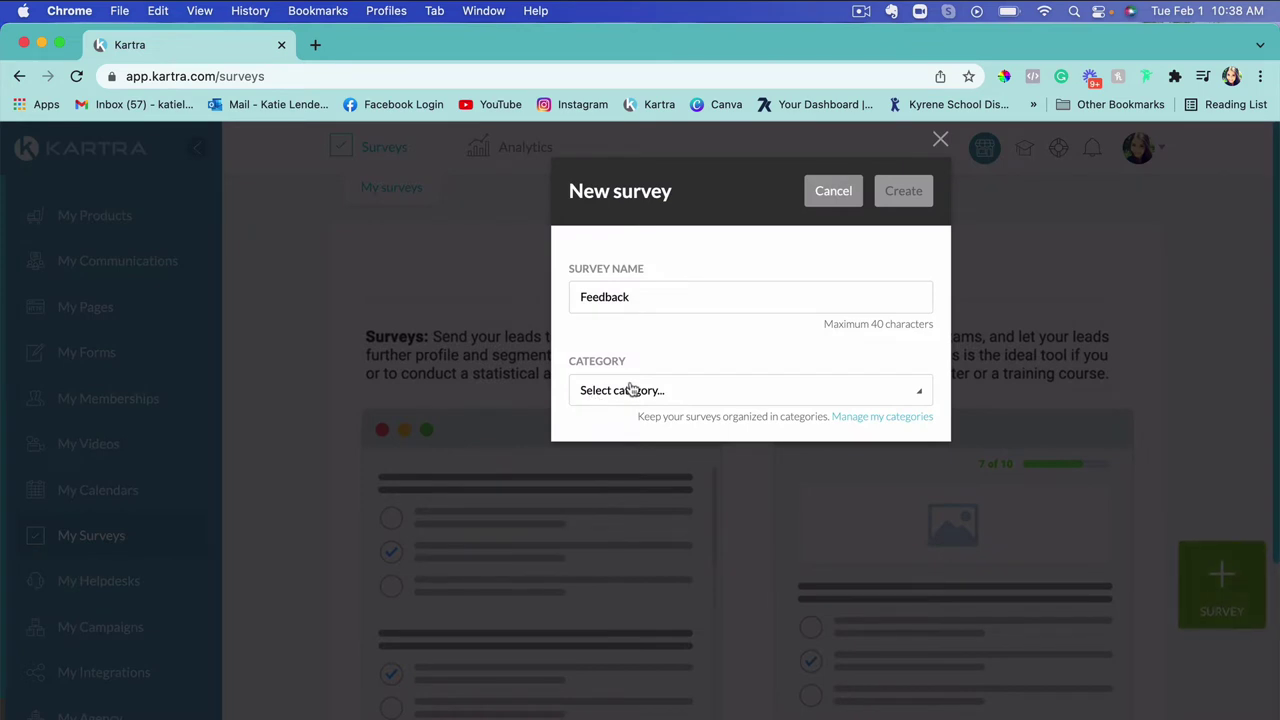
Assign the Feedback category to the new survey and create it.
left_click(630, 391)
left_click(620, 485)
left_click(645, 391)
left_click(617, 498)
left_click(650, 390)
left_click(615, 485)
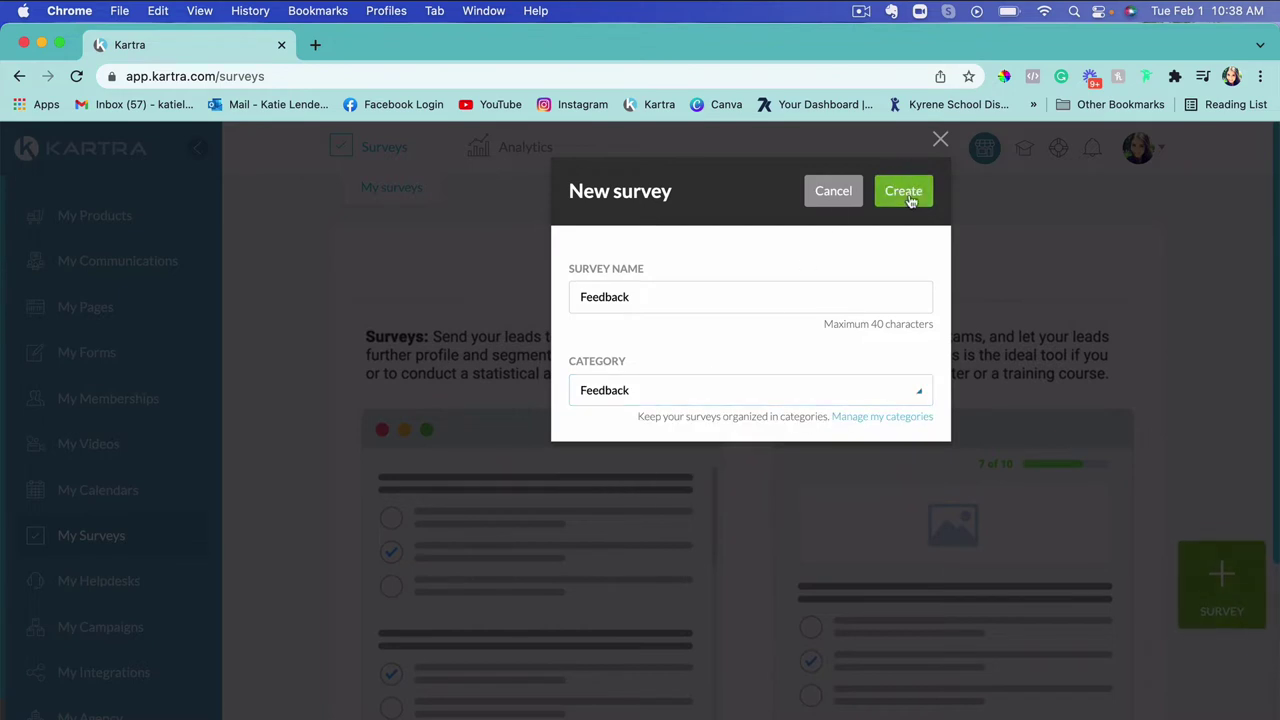
left_click(910, 198)
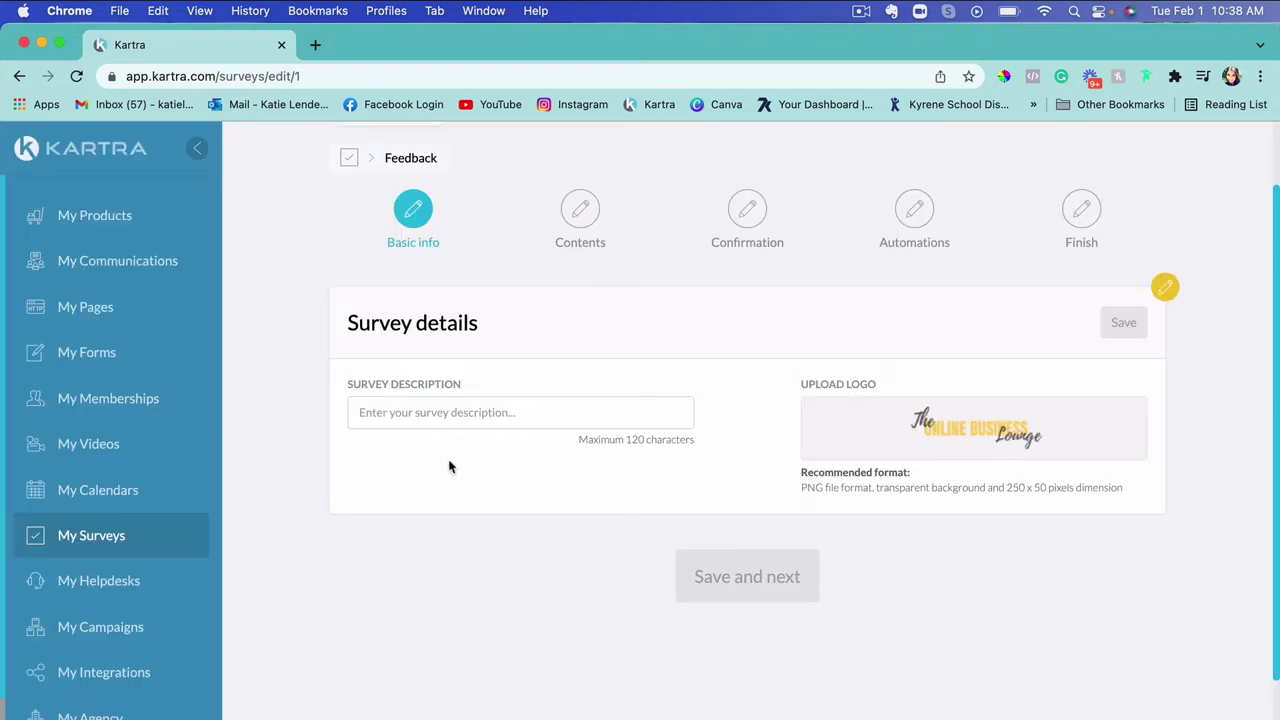
Save the description "My goal is to help you get to your goal quicker. In order to do this, I'd like to know about your challenges." and continue.
left_click(389, 414)
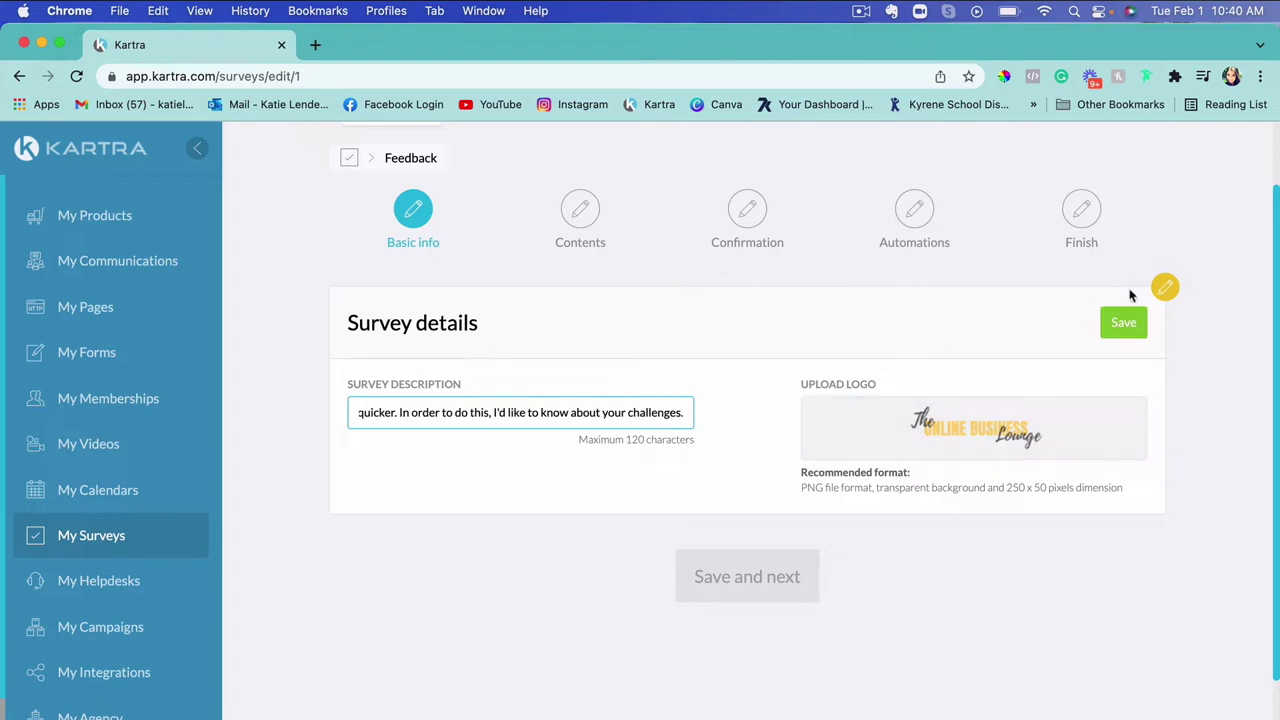
left_click(1115, 323)
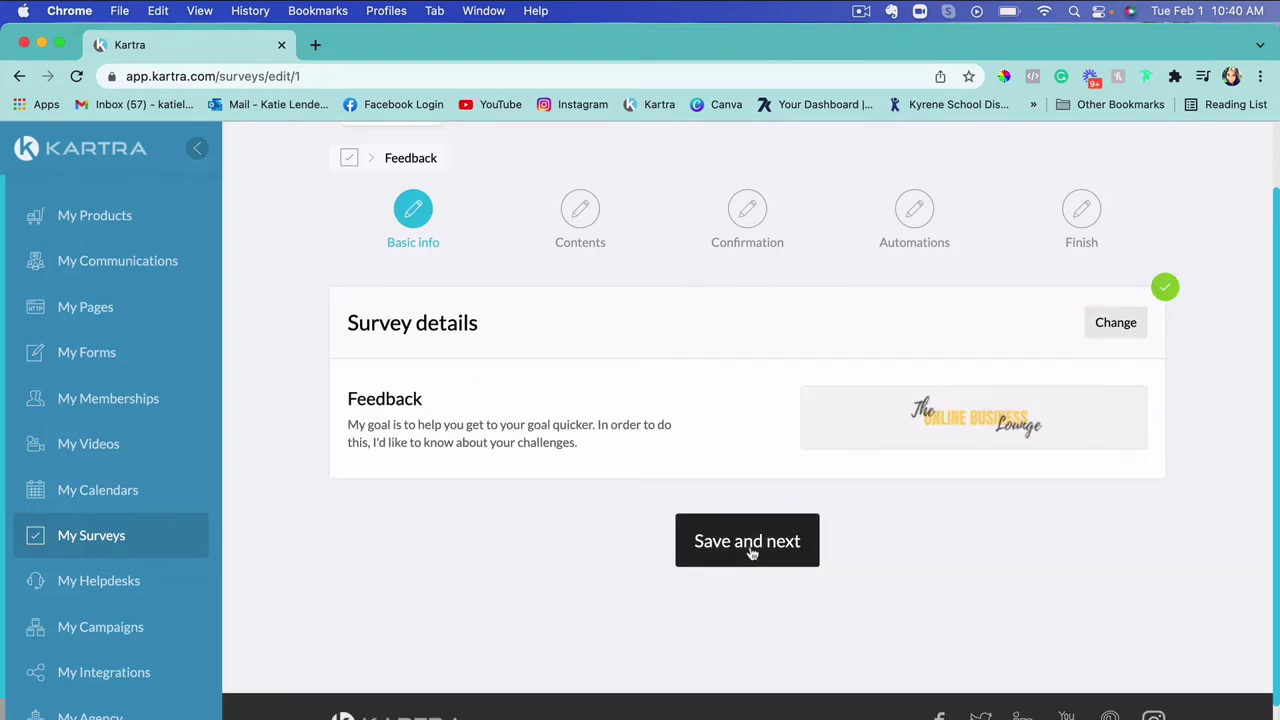
left_click(780, 534)
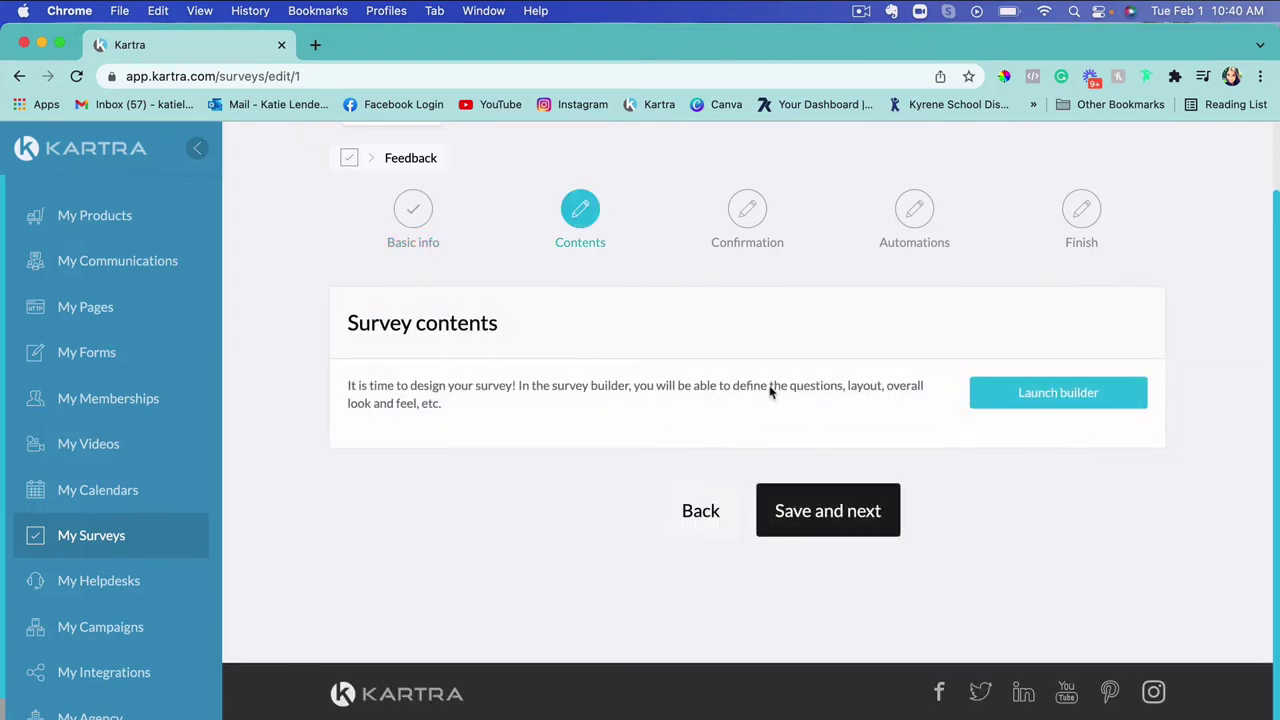
Launch the survey builder and go through its introductory tutorial to the end.
left_click(1050, 390)
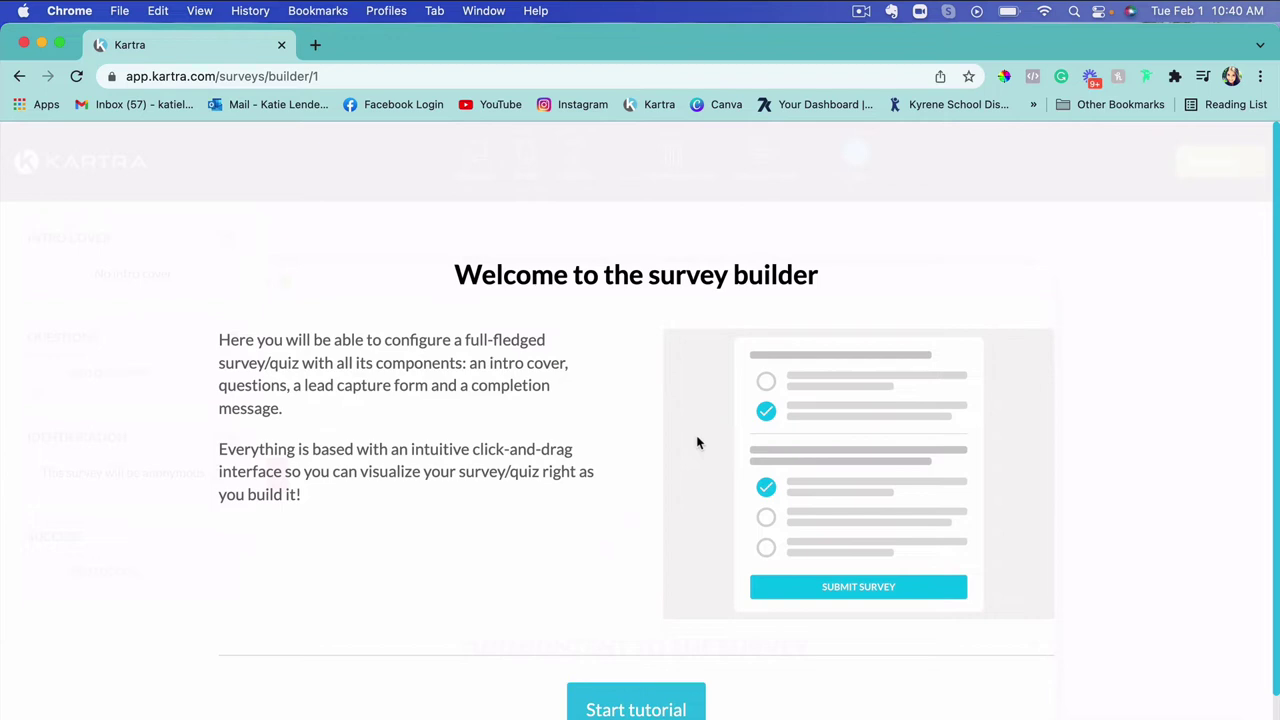
left_click(676, 692)
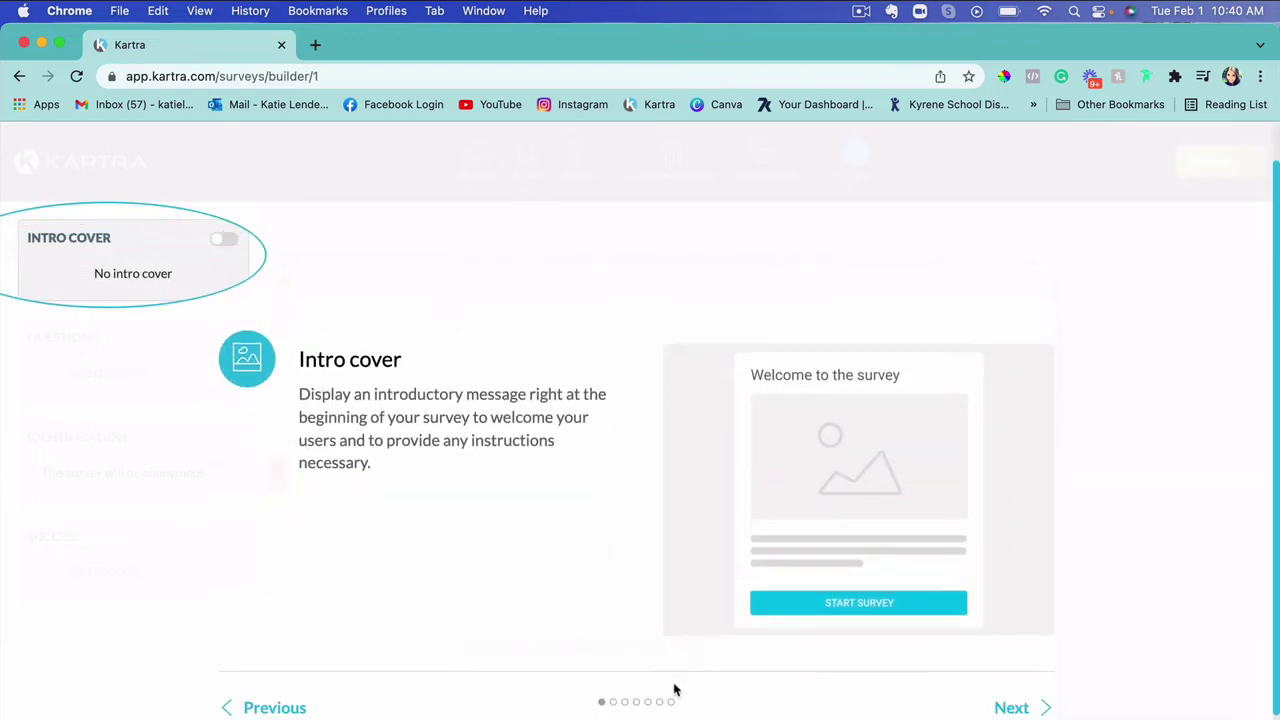
left_click(1036, 670)
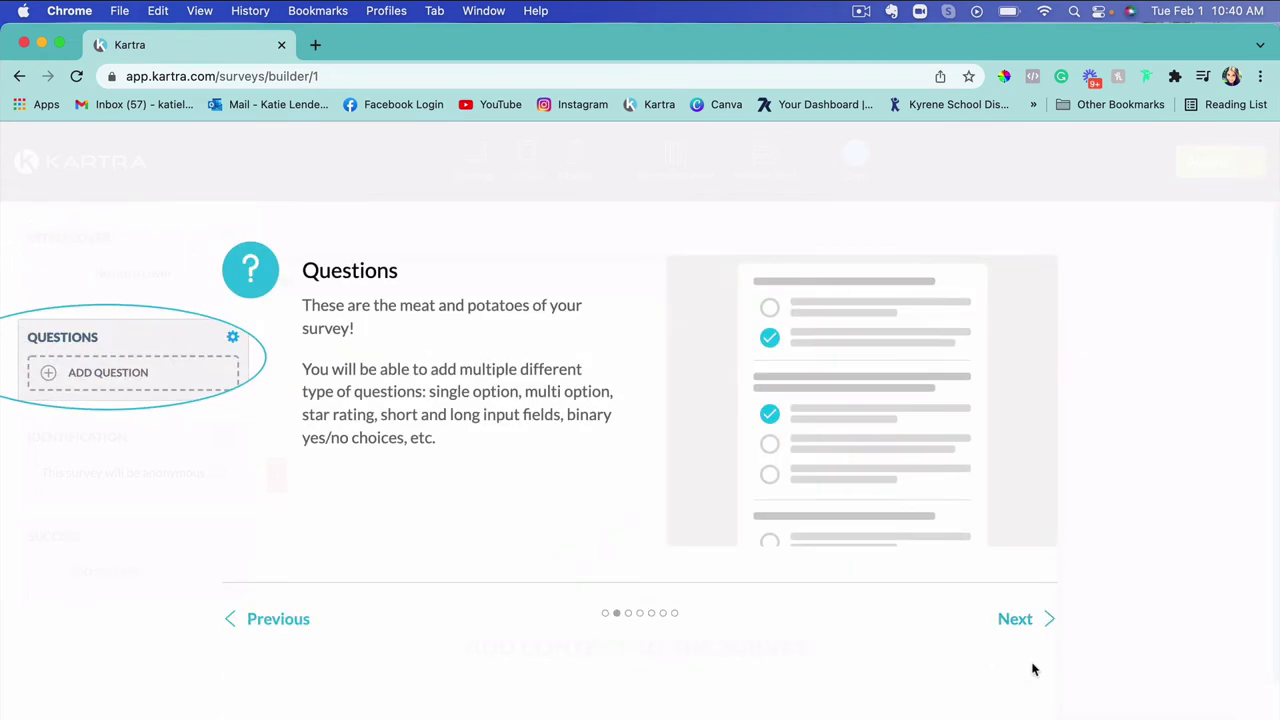
left_click(1031, 619)
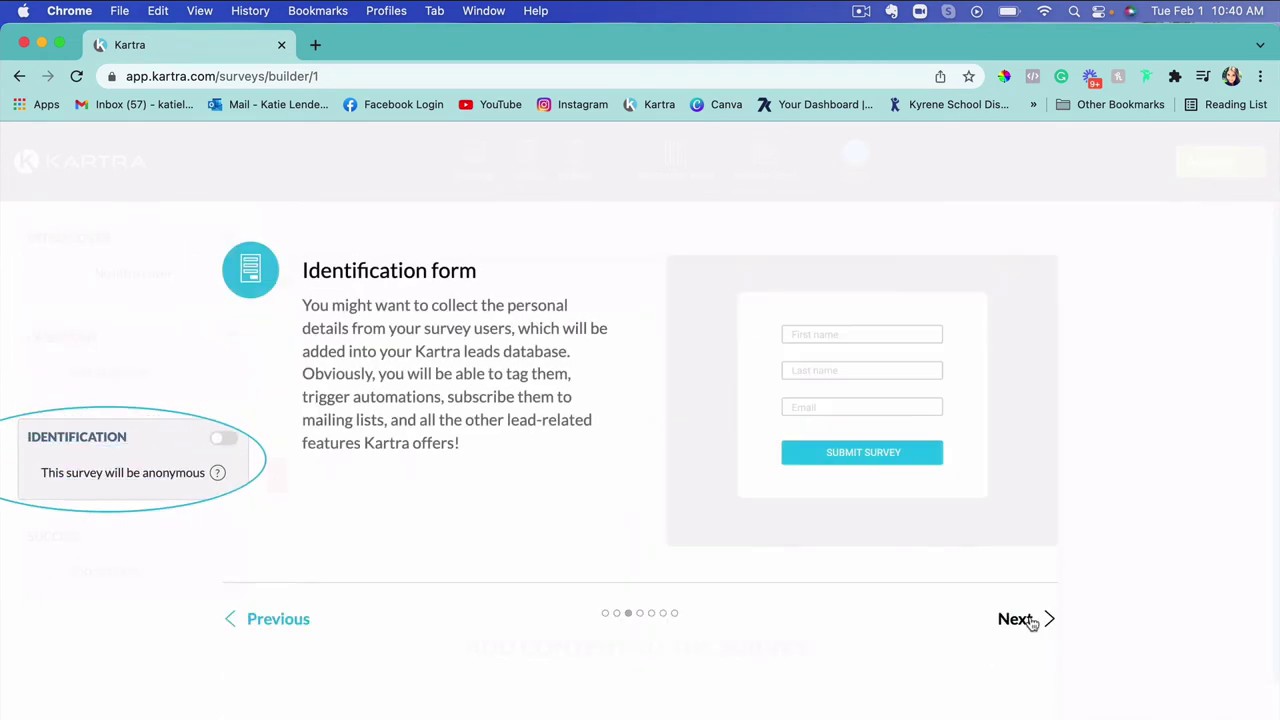
left_click(1031, 620)
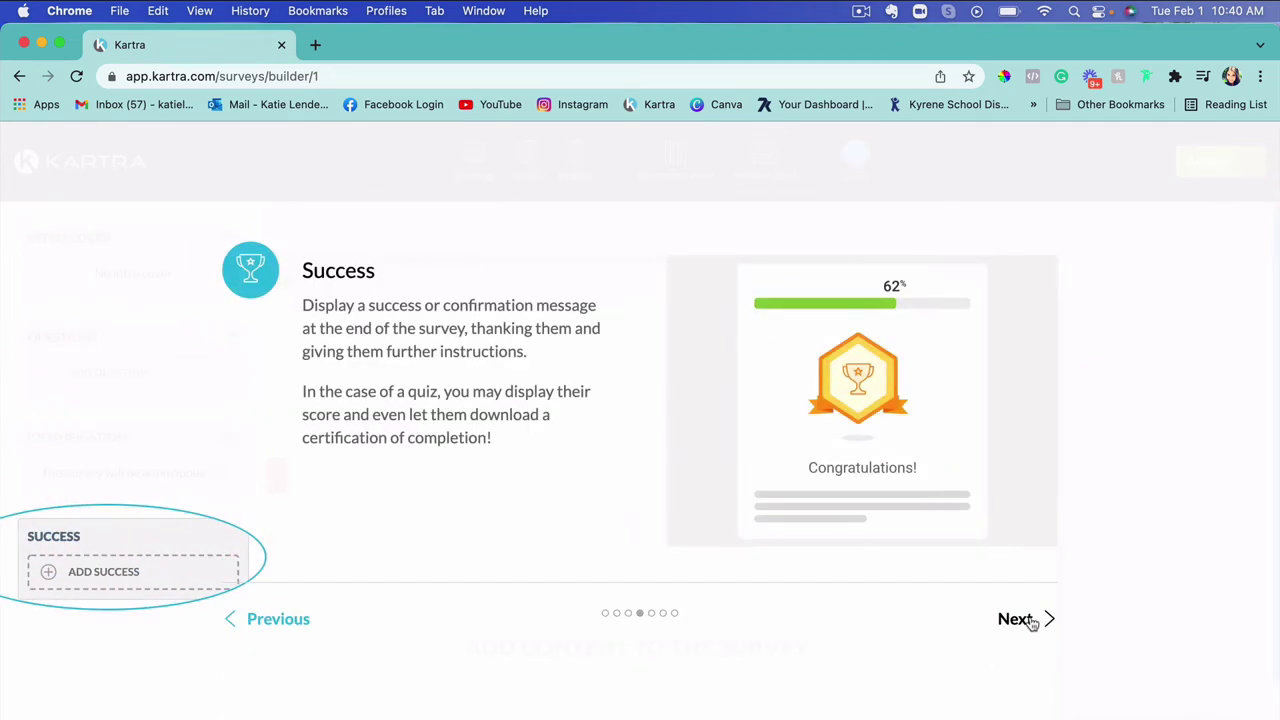
left_click(1031, 620)
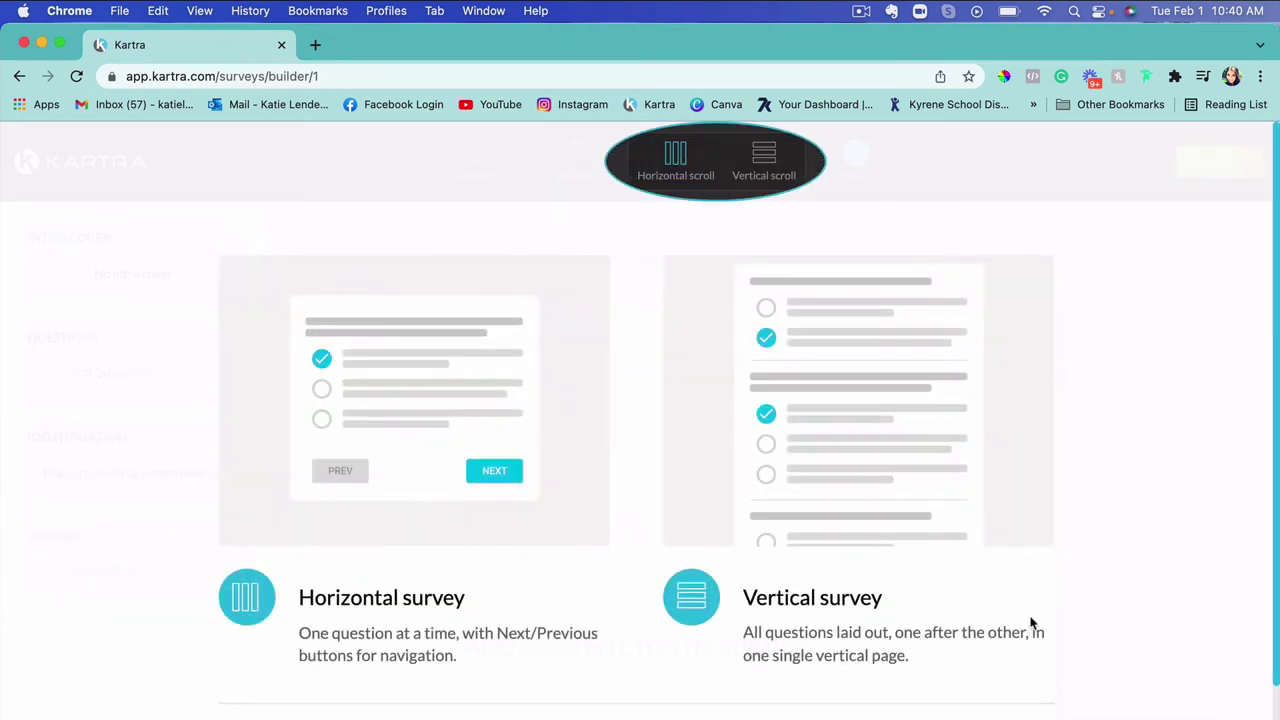
left_click(1013, 671)
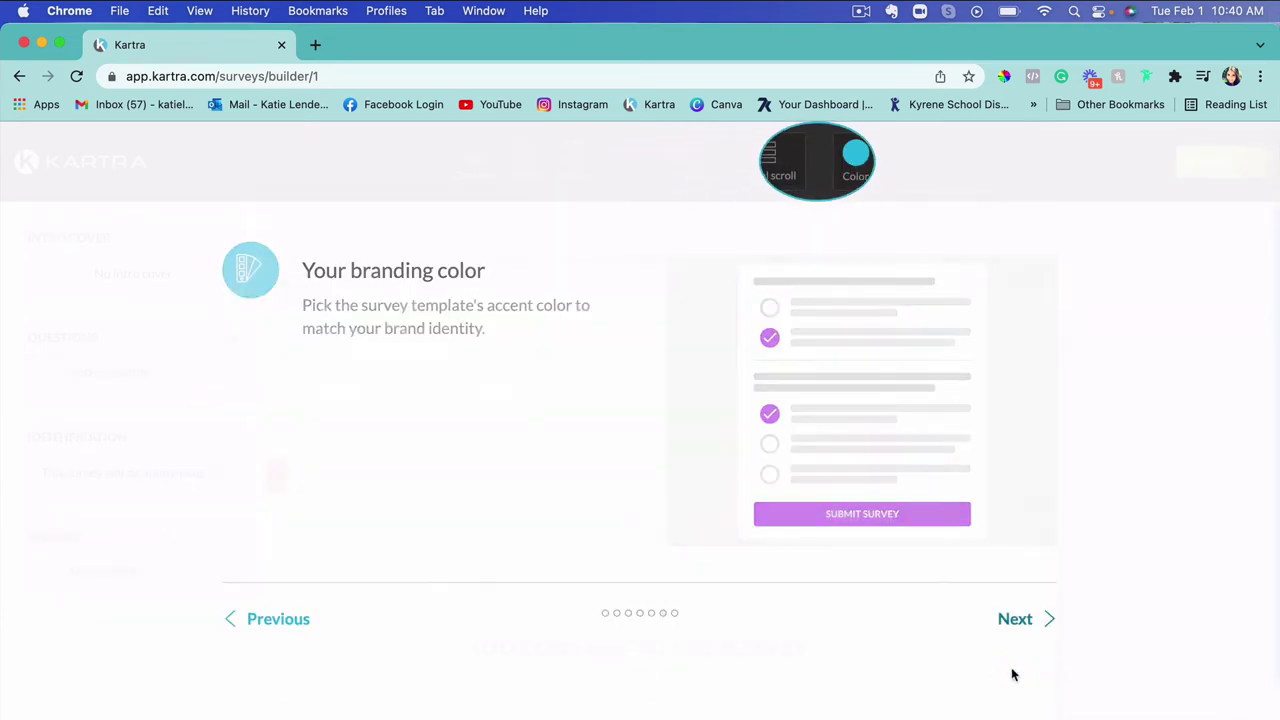
left_click(1030, 625)
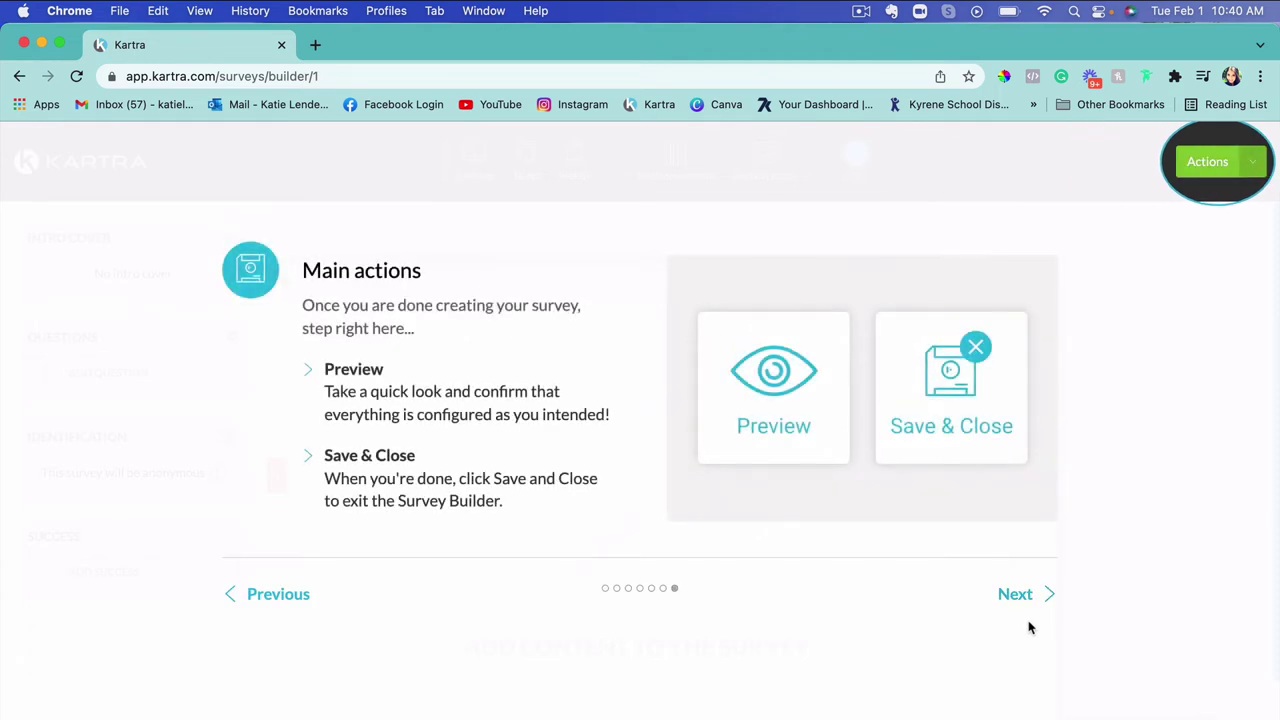
left_click(1034, 601)
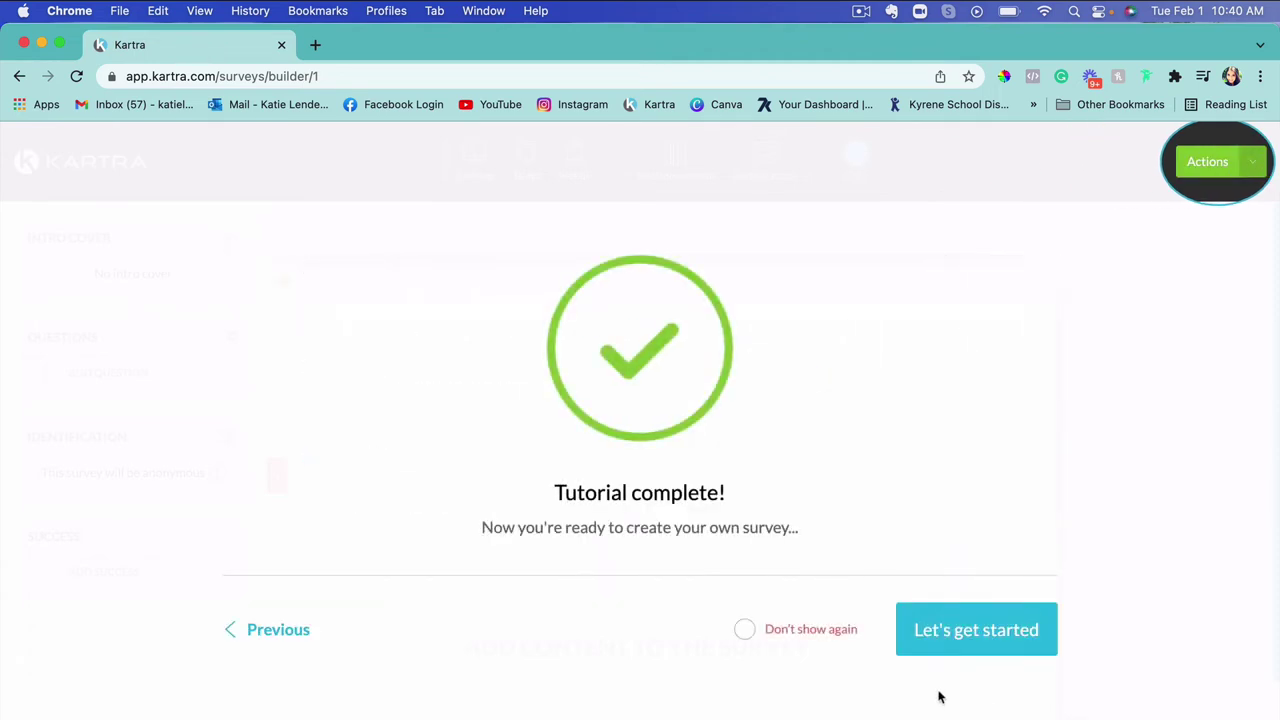
Set the tutorial to not show again and enter the survey builder.
left_click(800, 629)
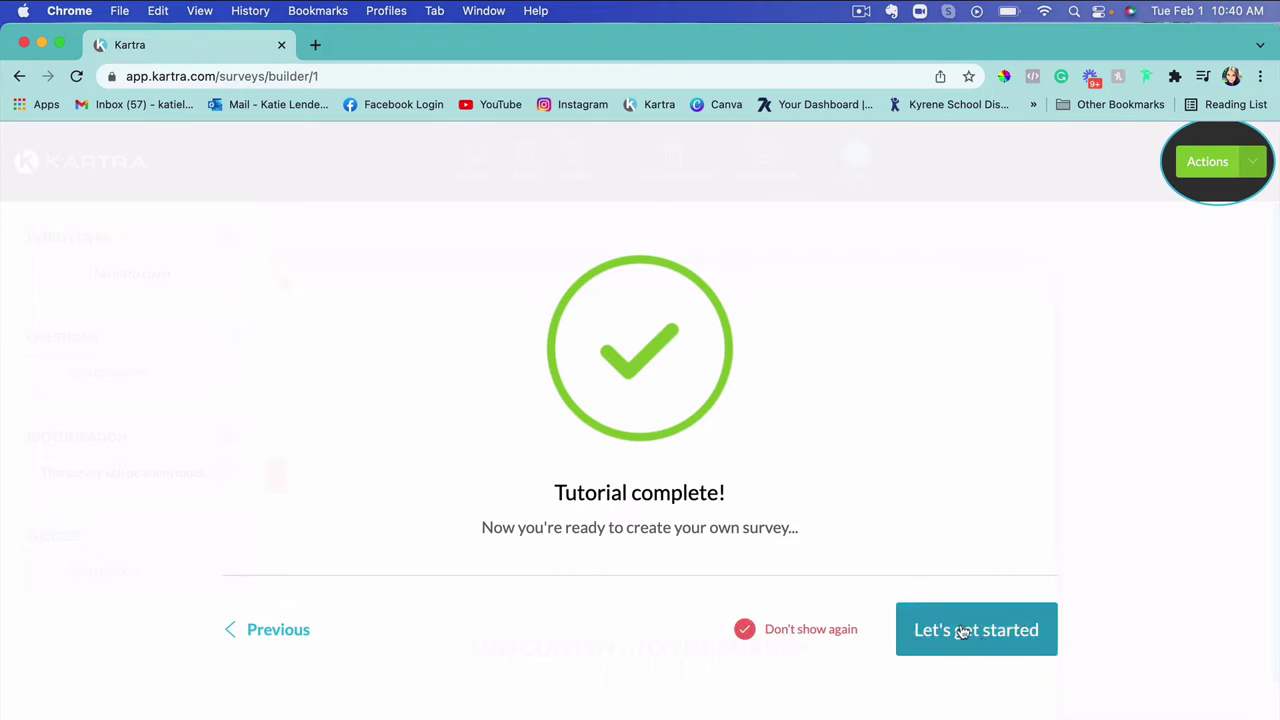
left_click(836, 636)
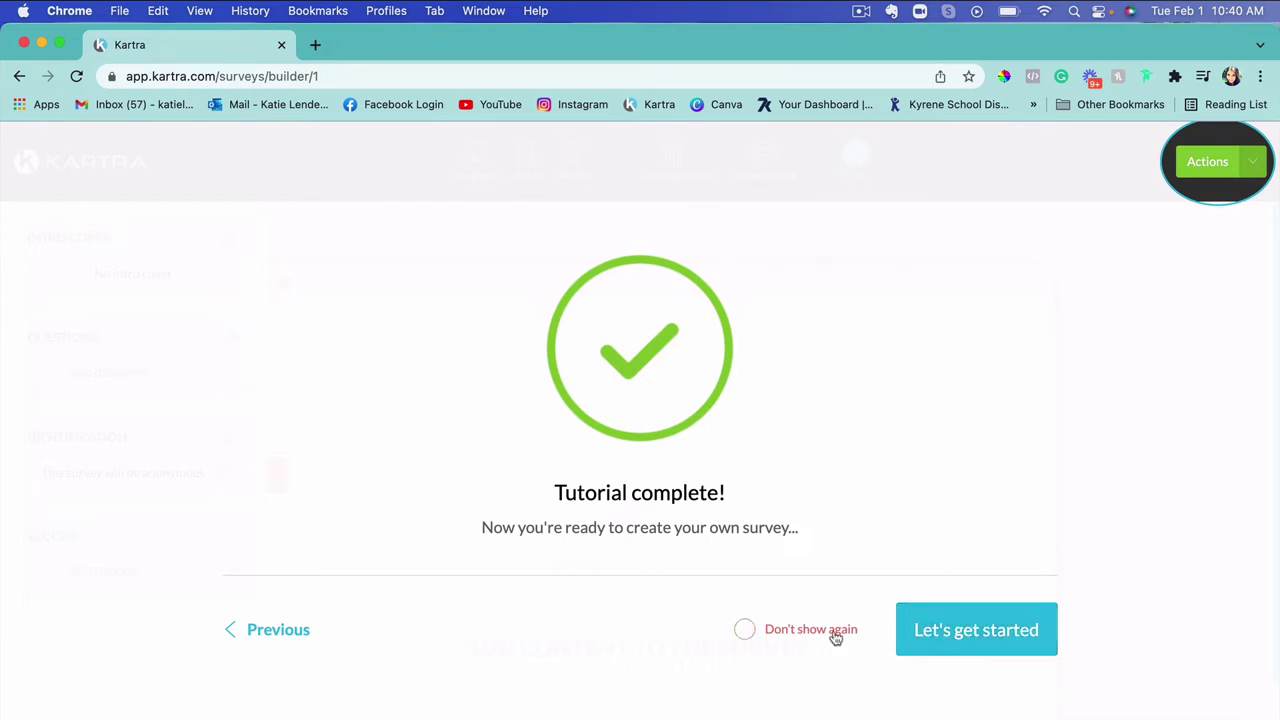
left_click(836, 636)
left_click(995, 628)
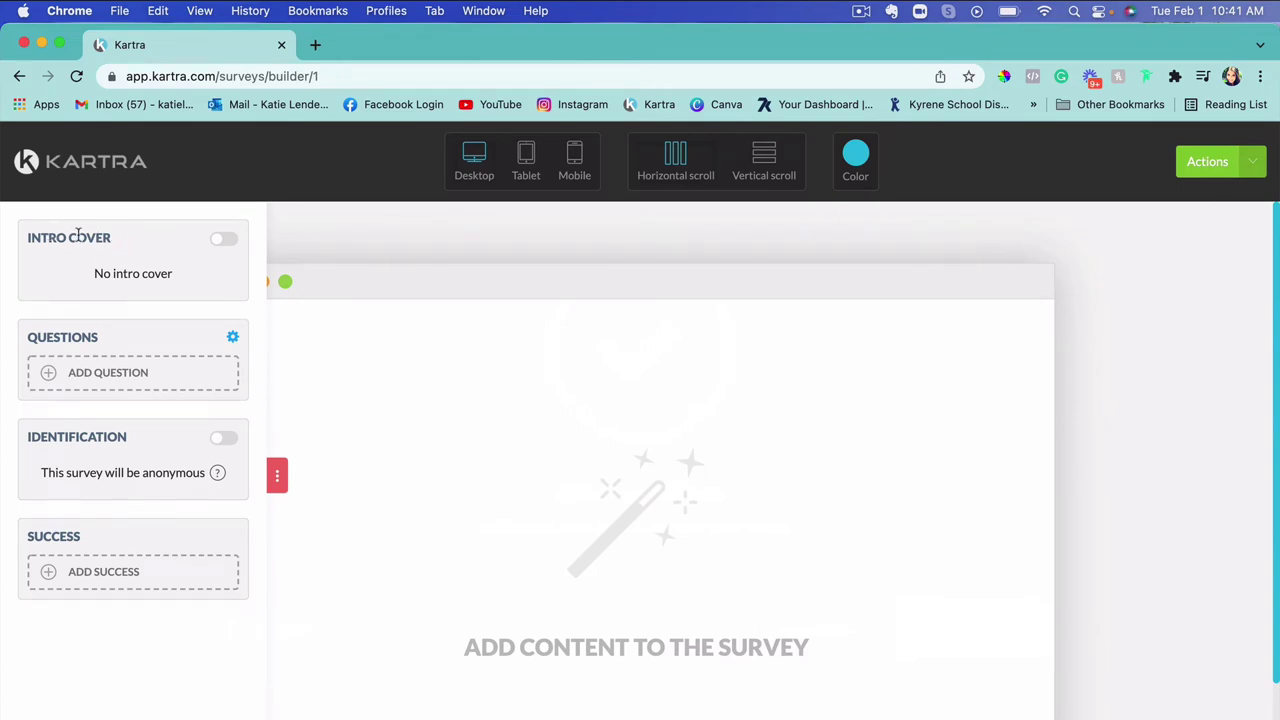
Enable the intro cover, create it with the "Text and background image" layout, and open its background settings.
left_click(222, 238)
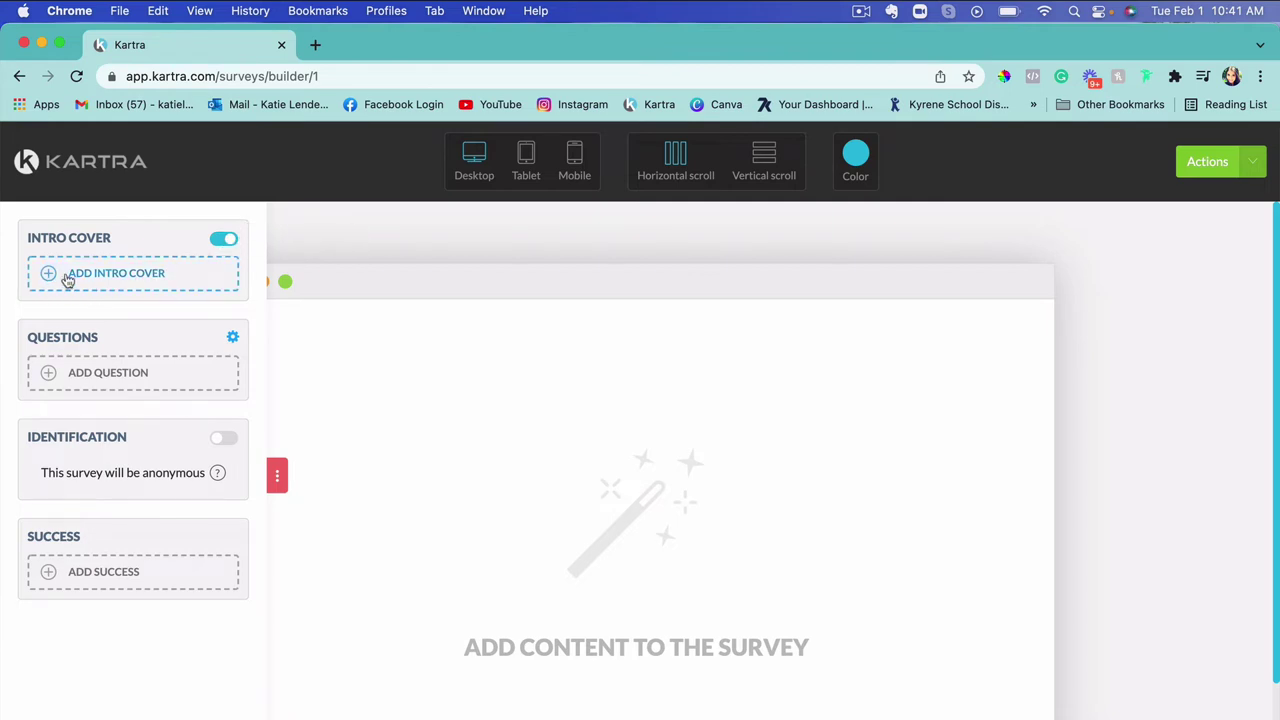
left_click(120, 286)
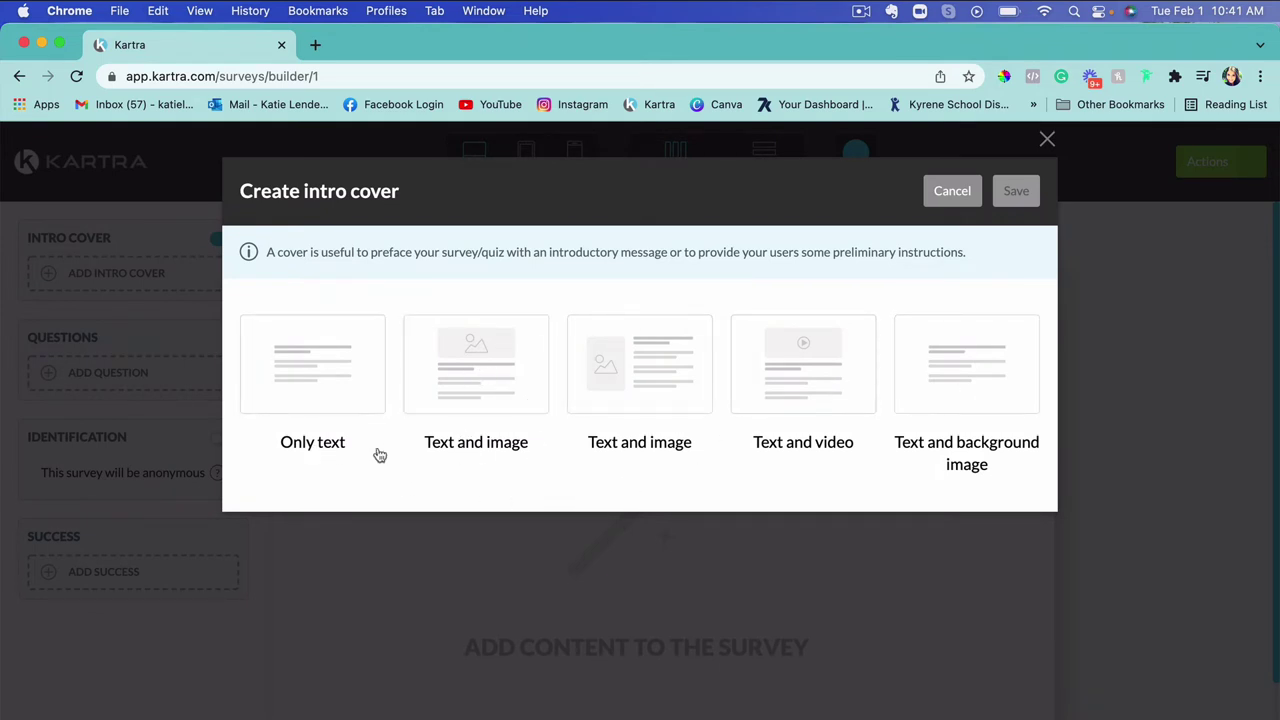
left_click(466, 451)
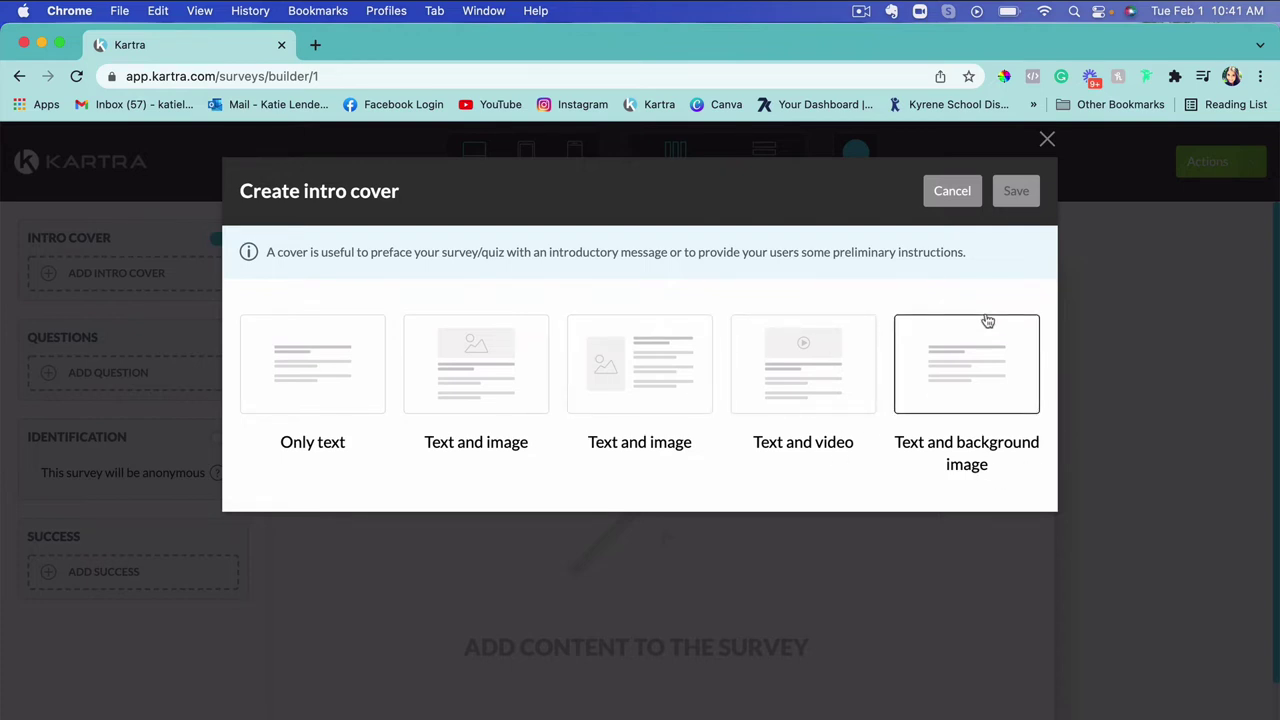
left_click(1027, 381)
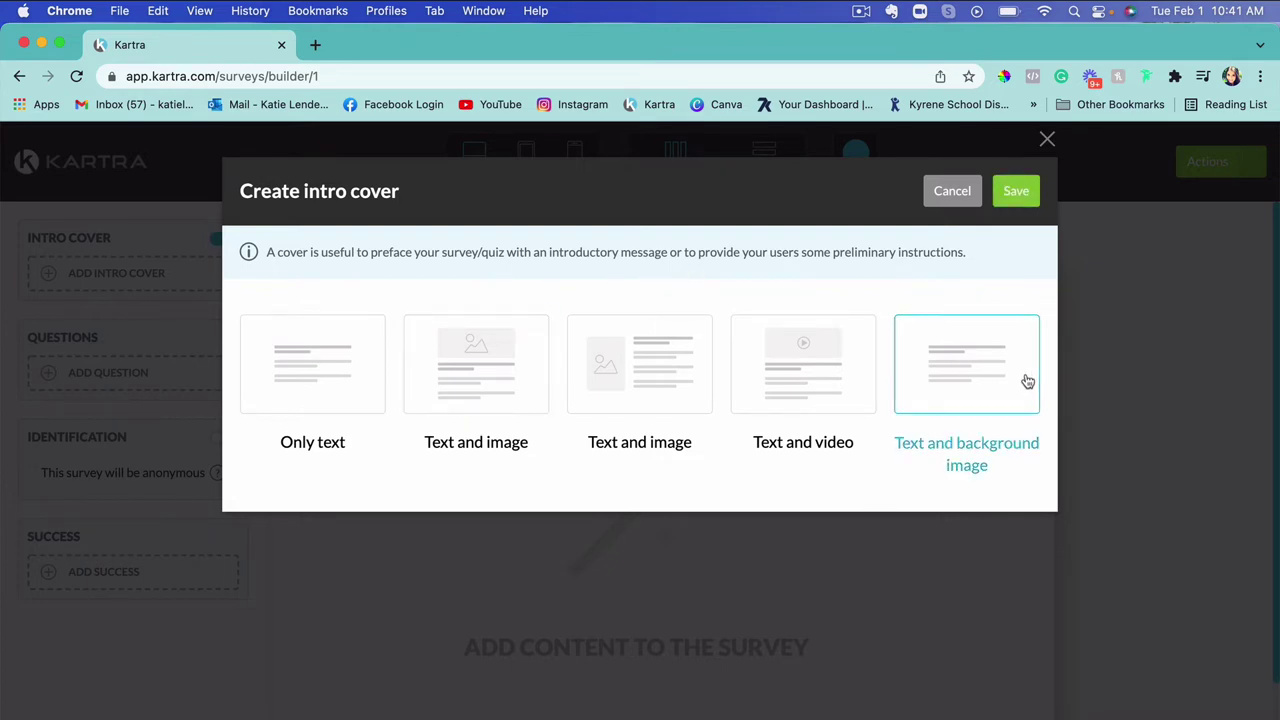
left_click(1016, 191)
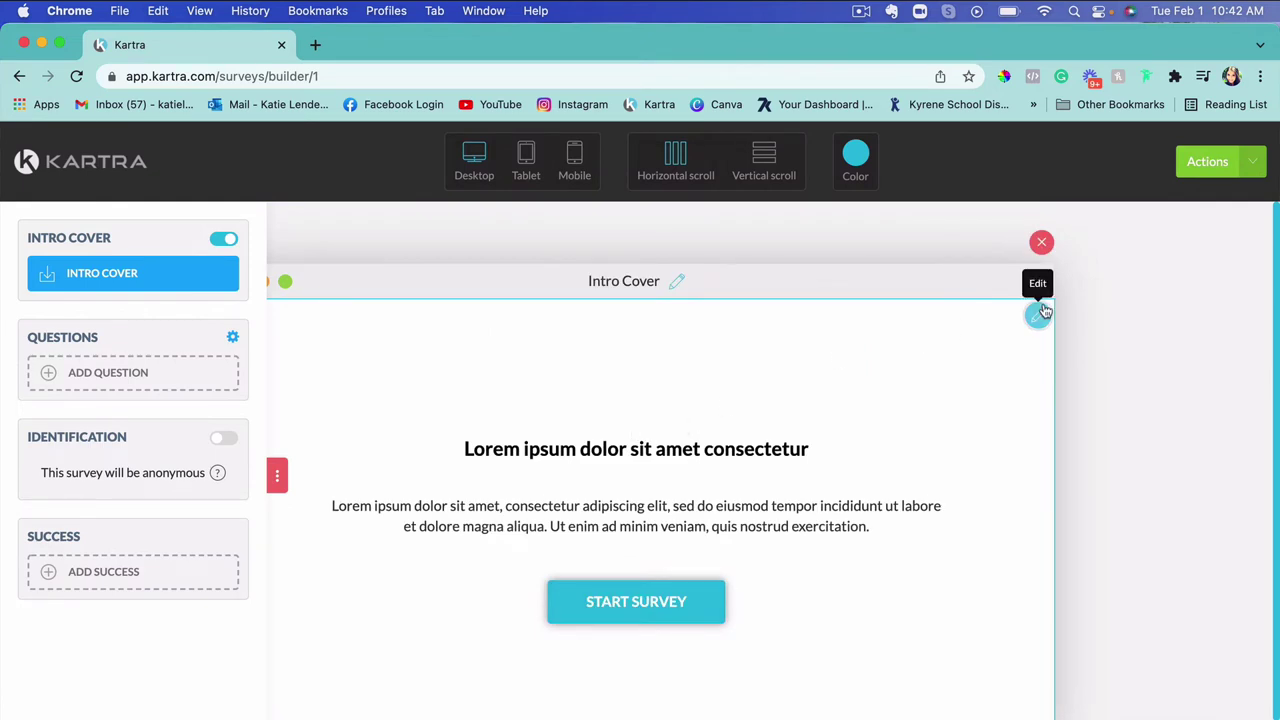
left_click(1039, 317)
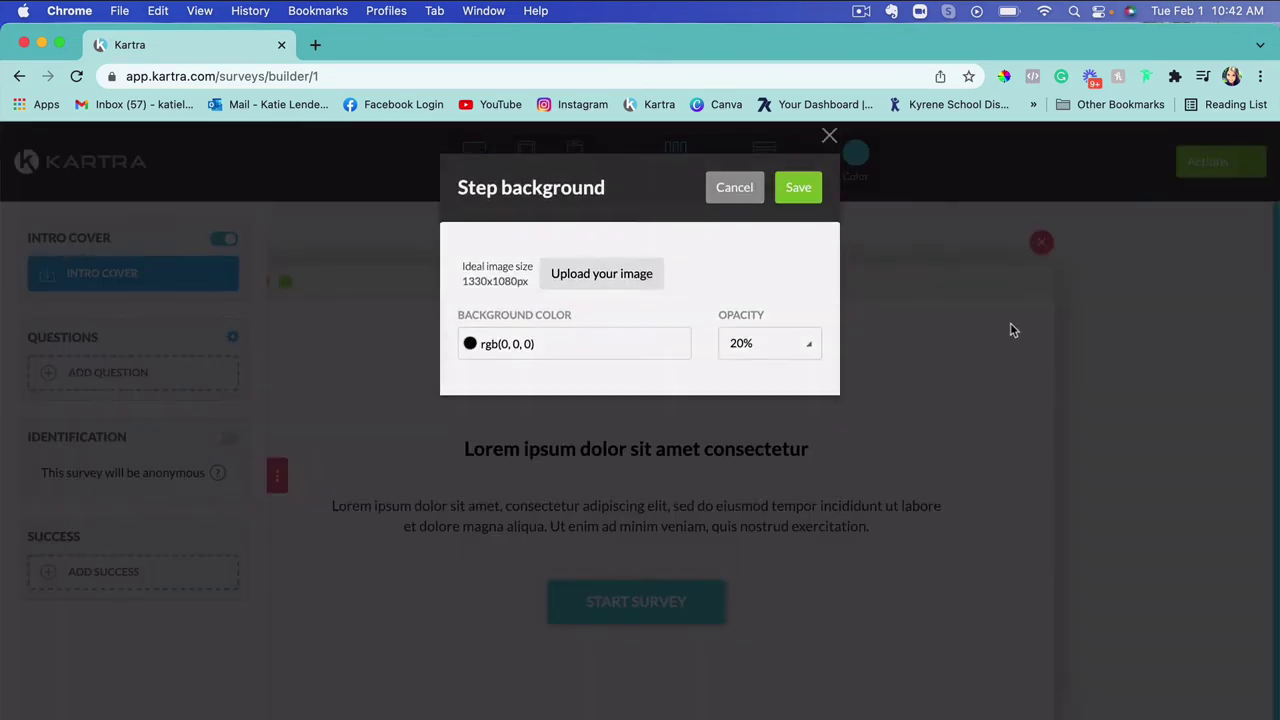
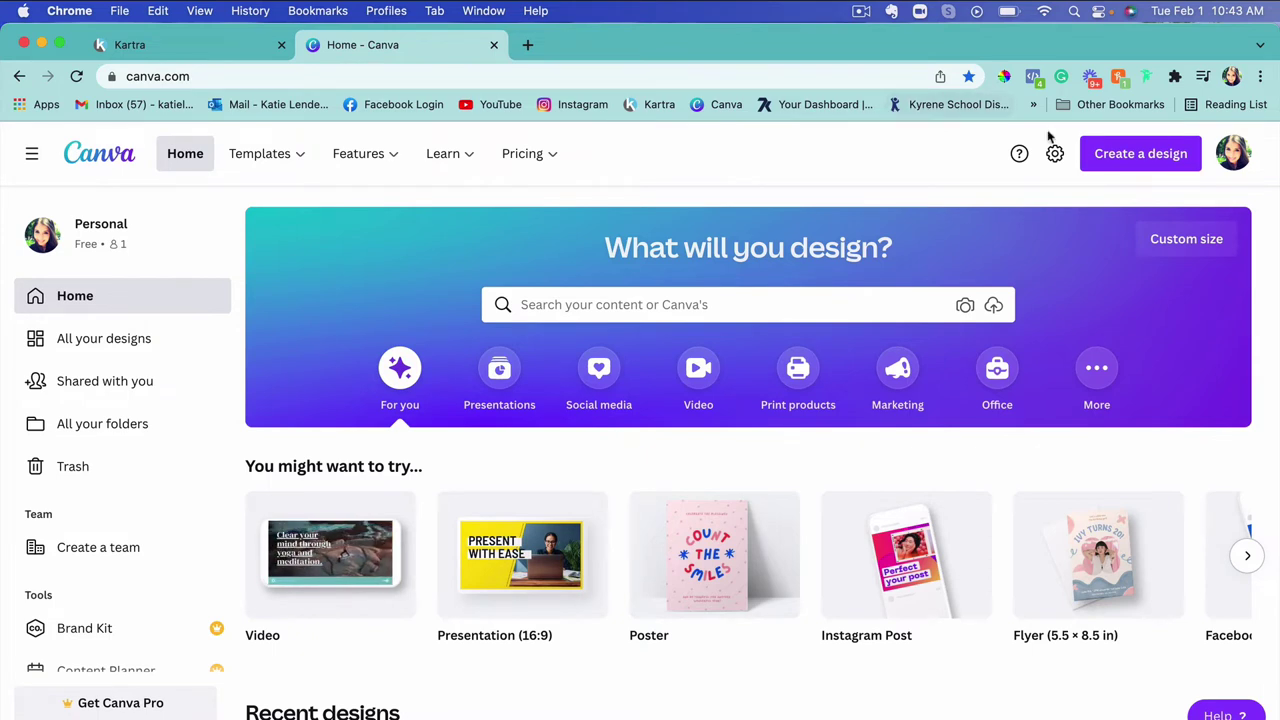
Start a custom-size design in Canva and set its width to 1330 px, copied from the ideal image size in Kartra.
left_click(1131, 158)
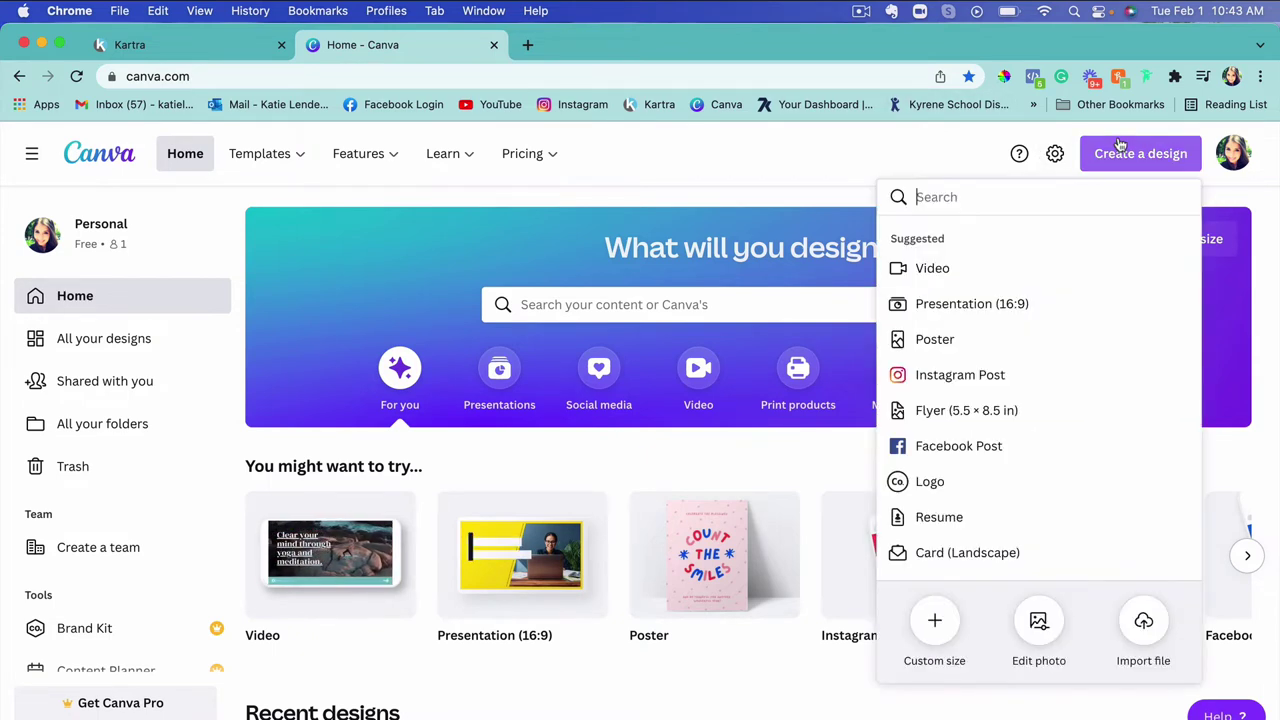
left_click(930, 628)
left_click(233, 47)
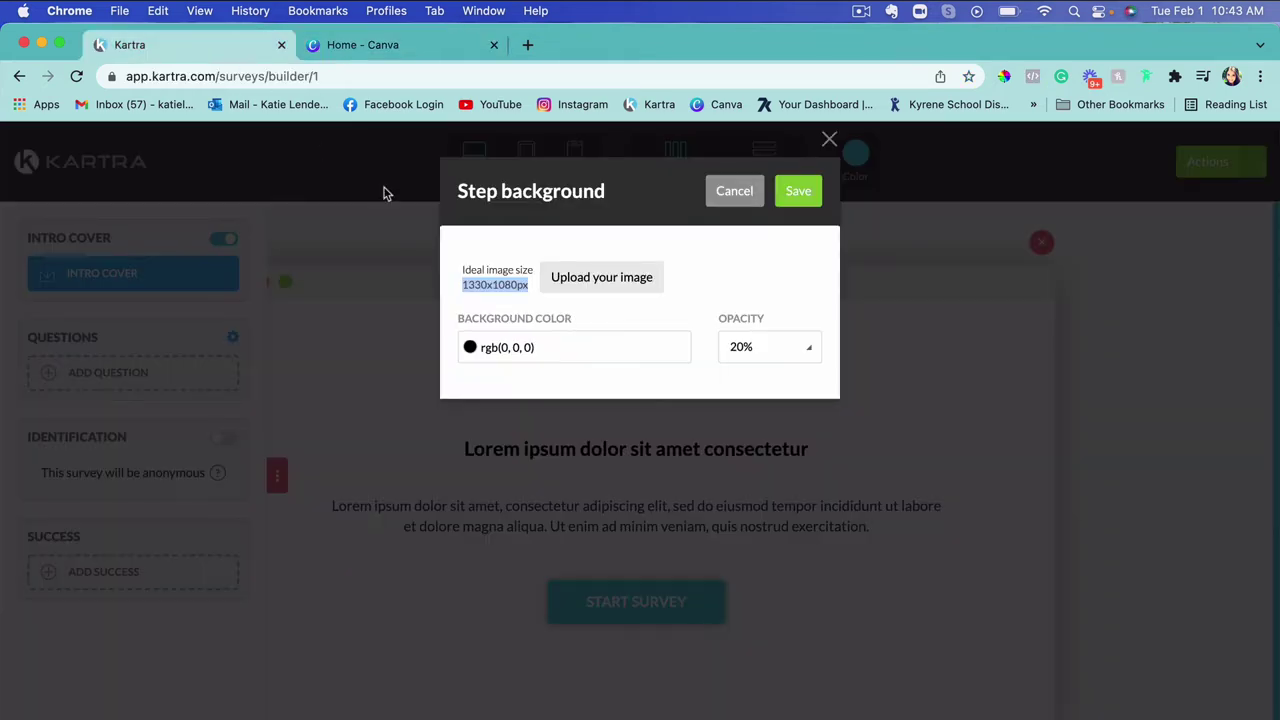
left_click_drag(488, 285, 463, 290)
key("super+c")
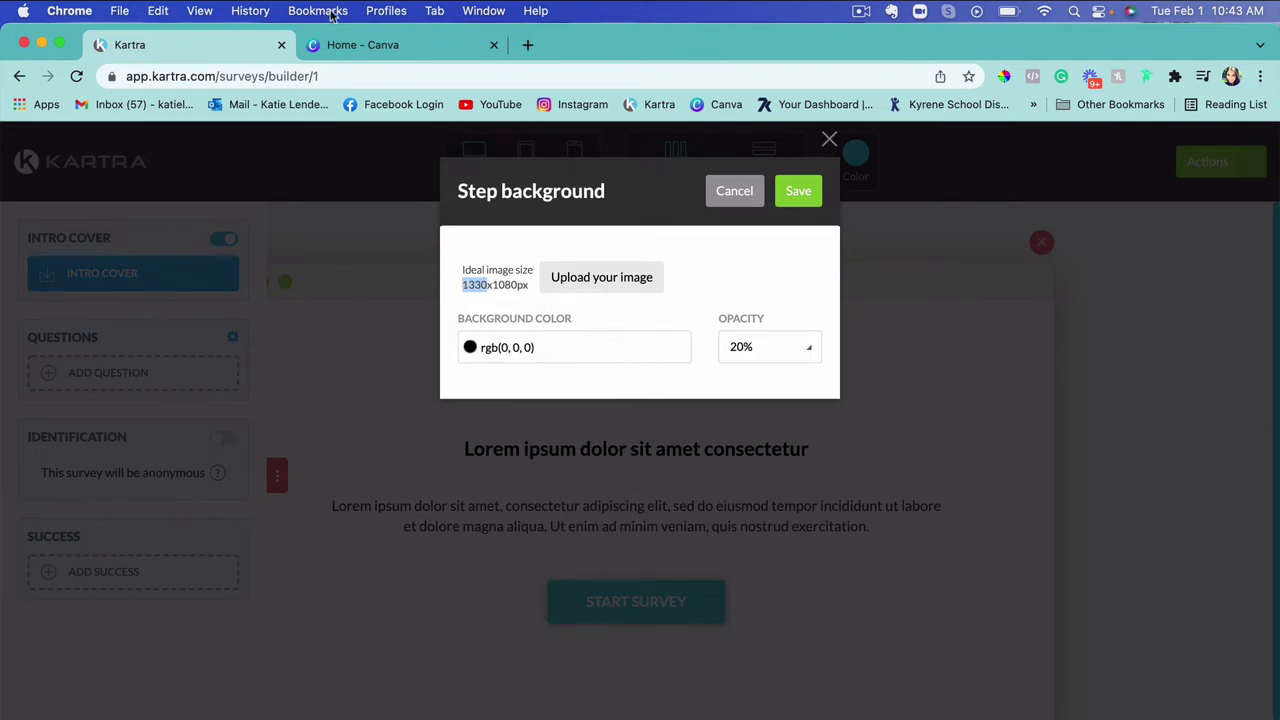
left_click(341, 46)
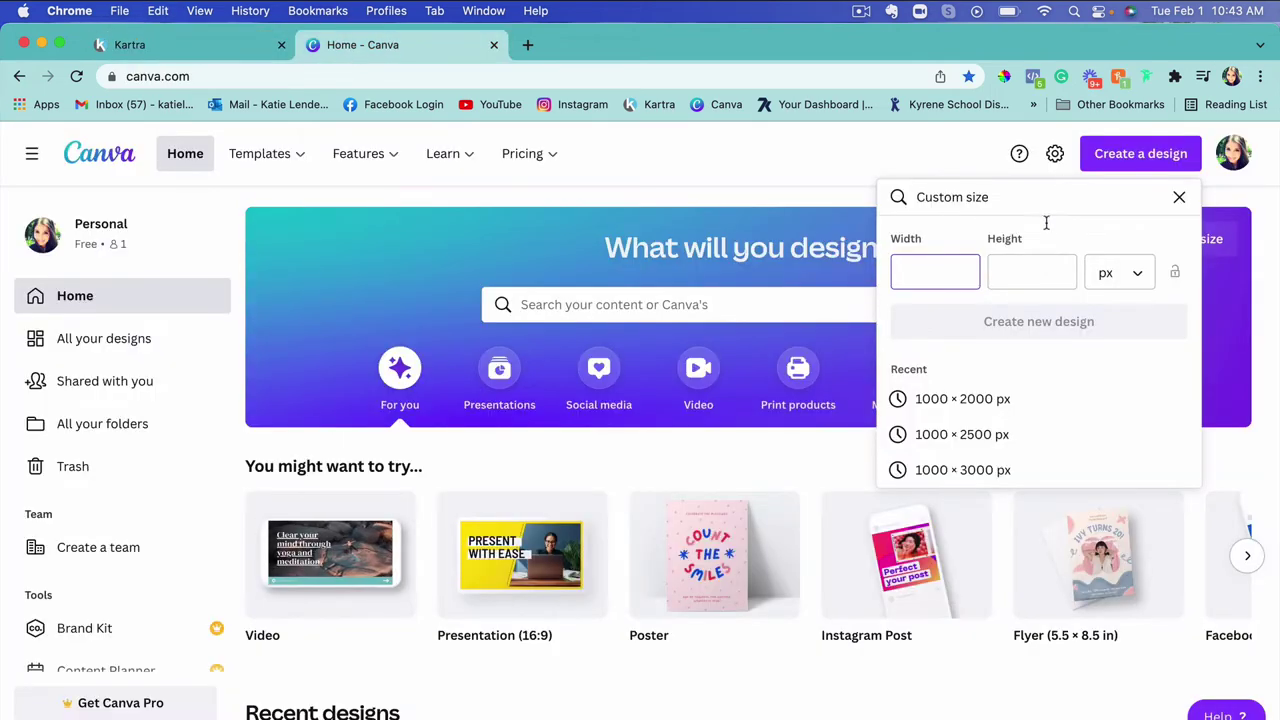
right_click(928, 267)
left_click(965, 363)
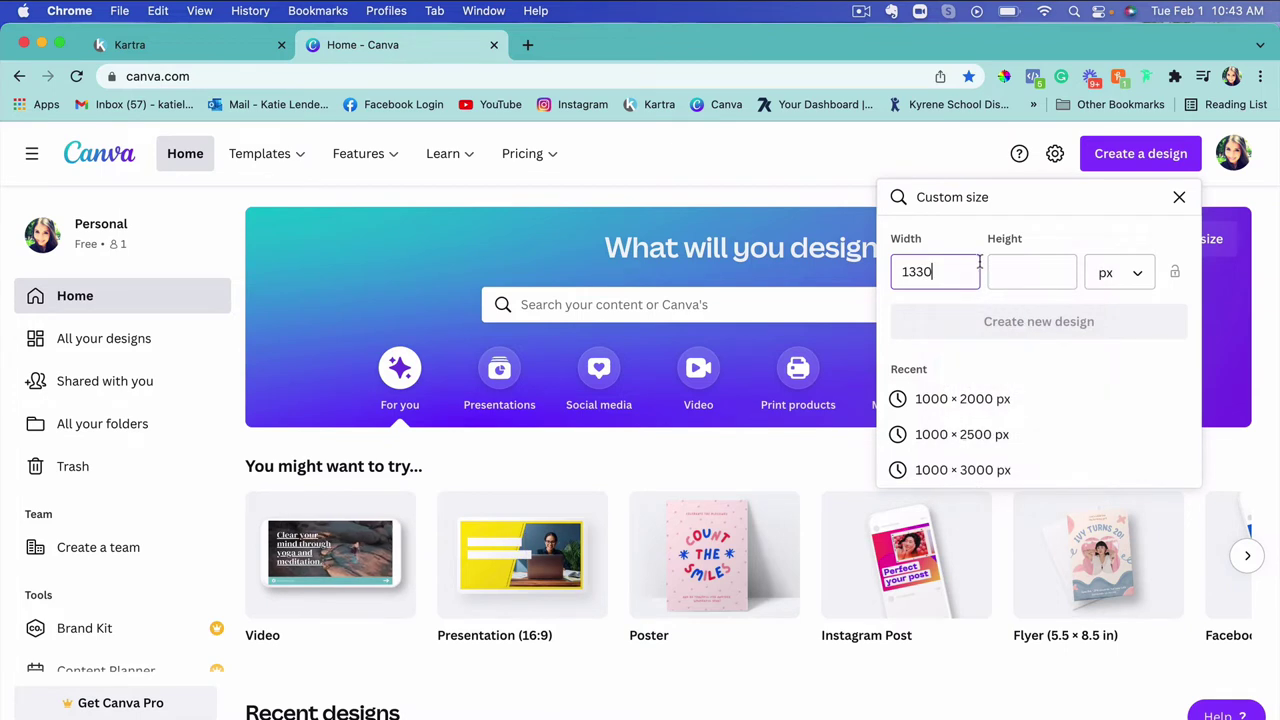
Copy 1080 from Kartra's ideal image size as the Canva design's height in px and create the new design.
left_click(198, 45)
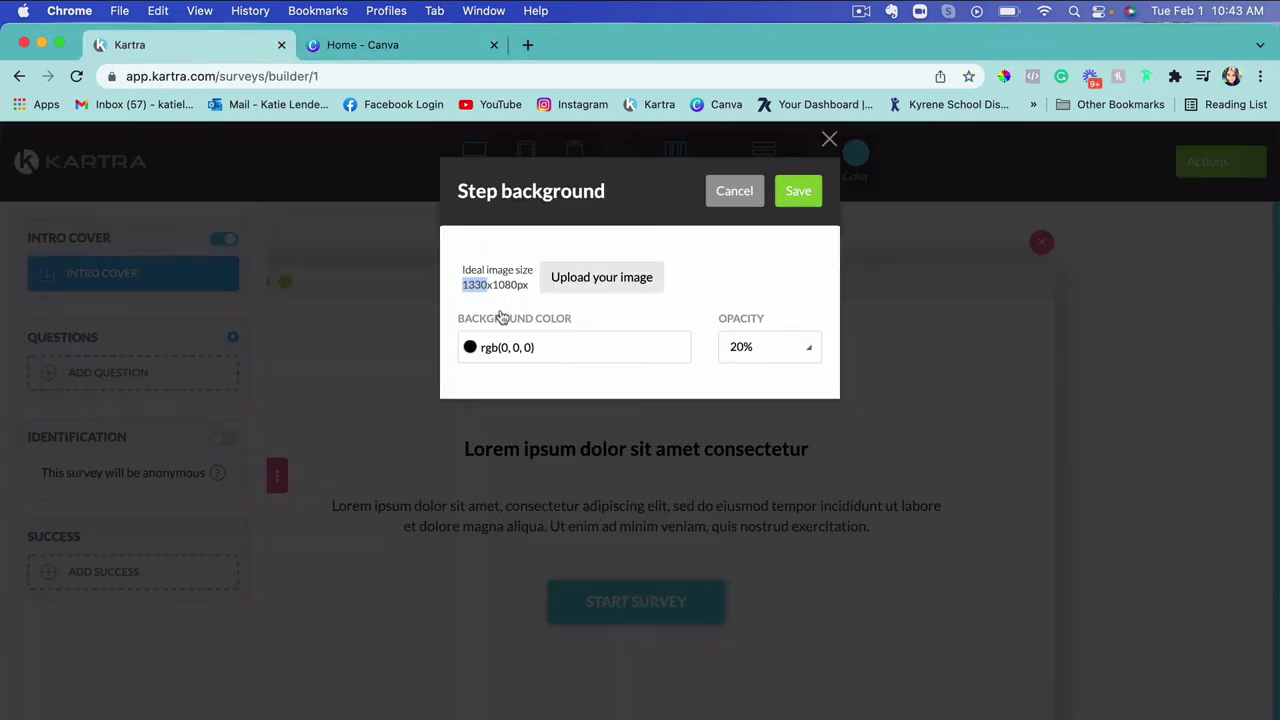
left_click_drag(519, 286, 503, 285)
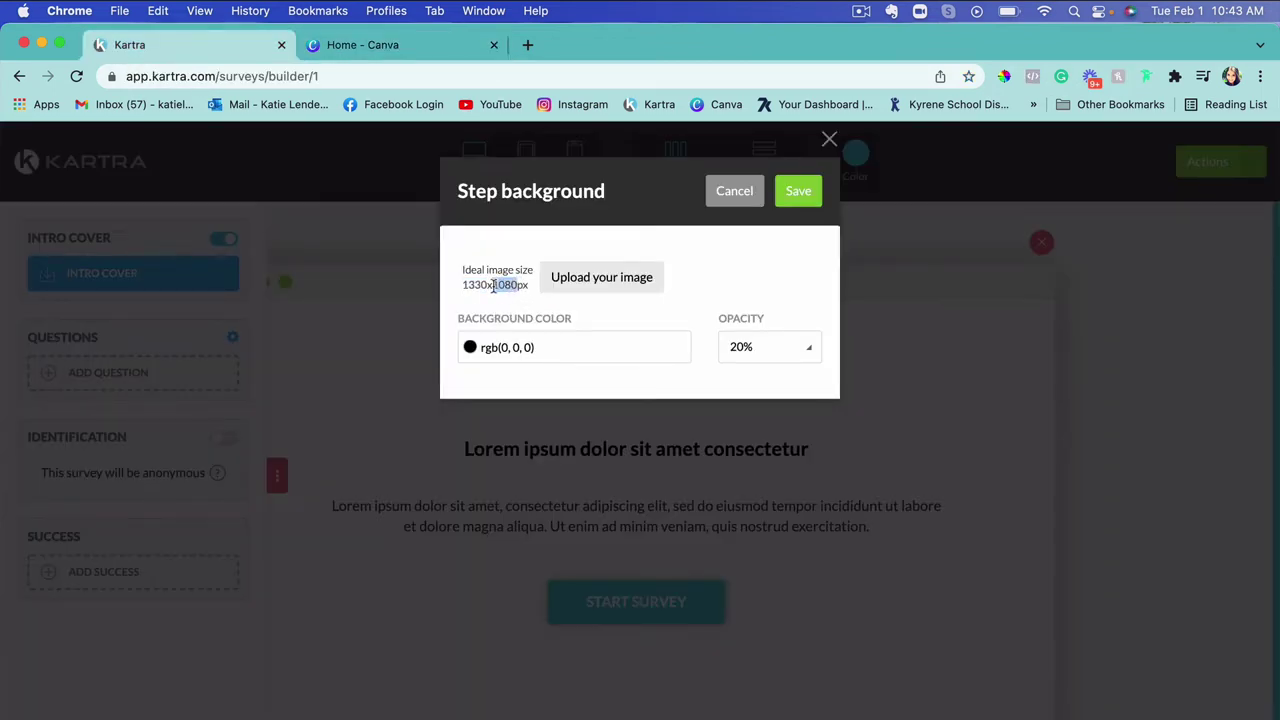
key("super+c")
left_click(362, 45)
key("super+v")
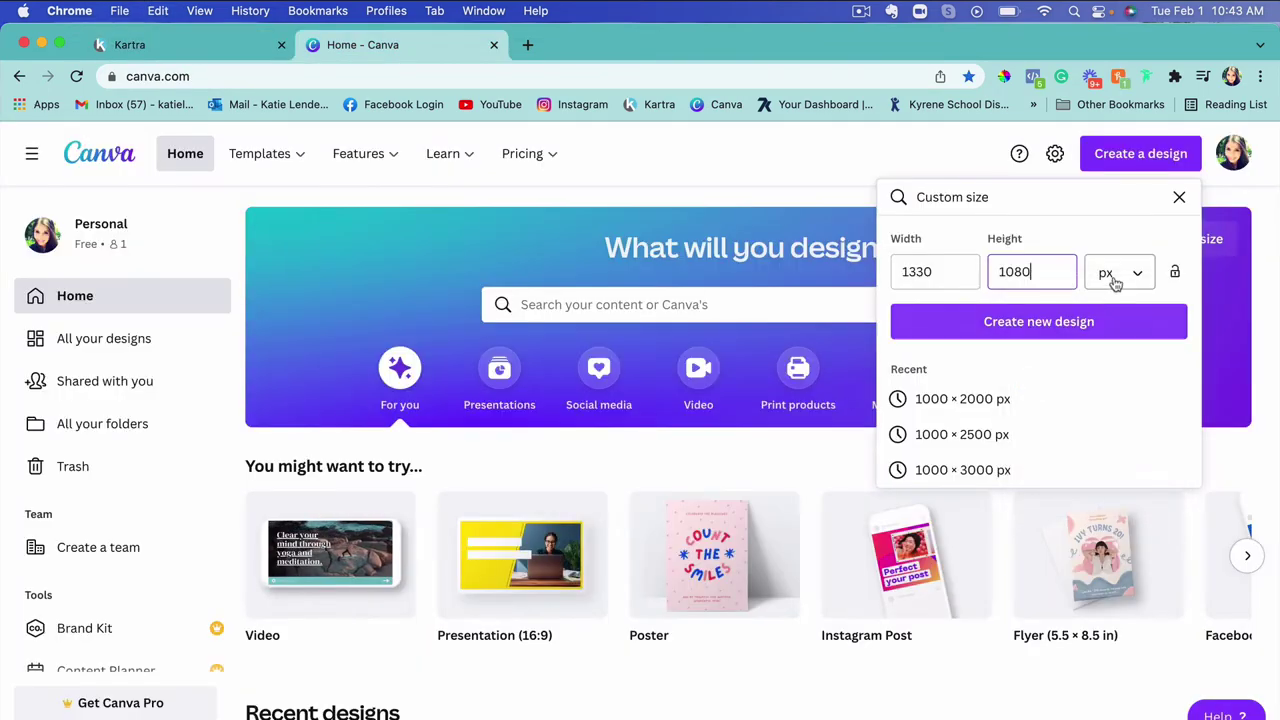
left_click(1063, 321)
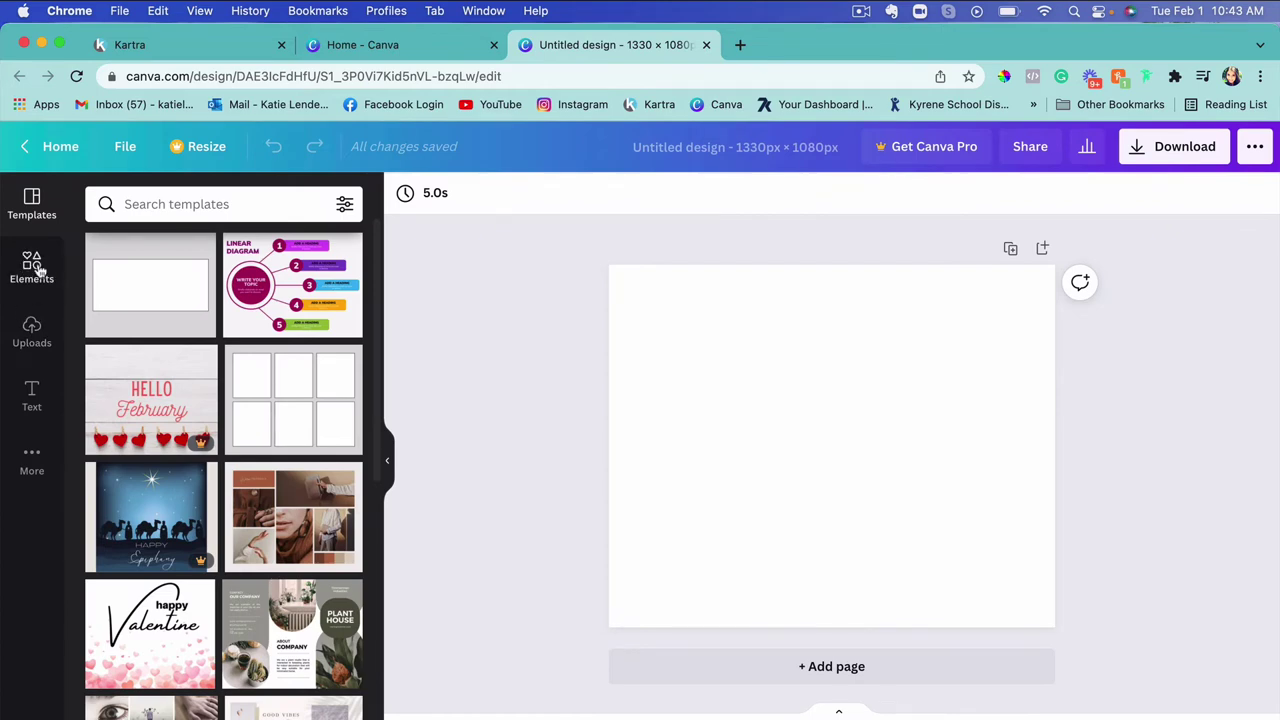
Search the elements for "office" and add the free photo of a wooden desk with a wall calendar to the page.
left_click(32, 262)
left_click(156, 190)
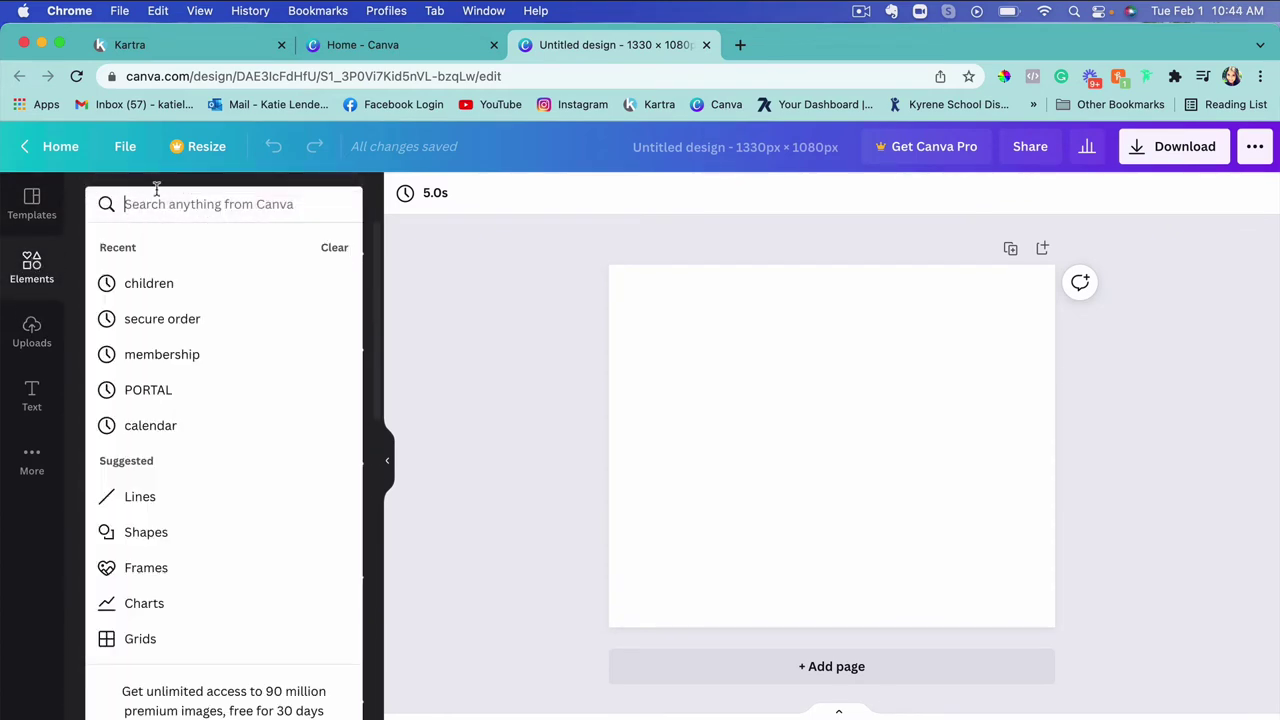
type("office")
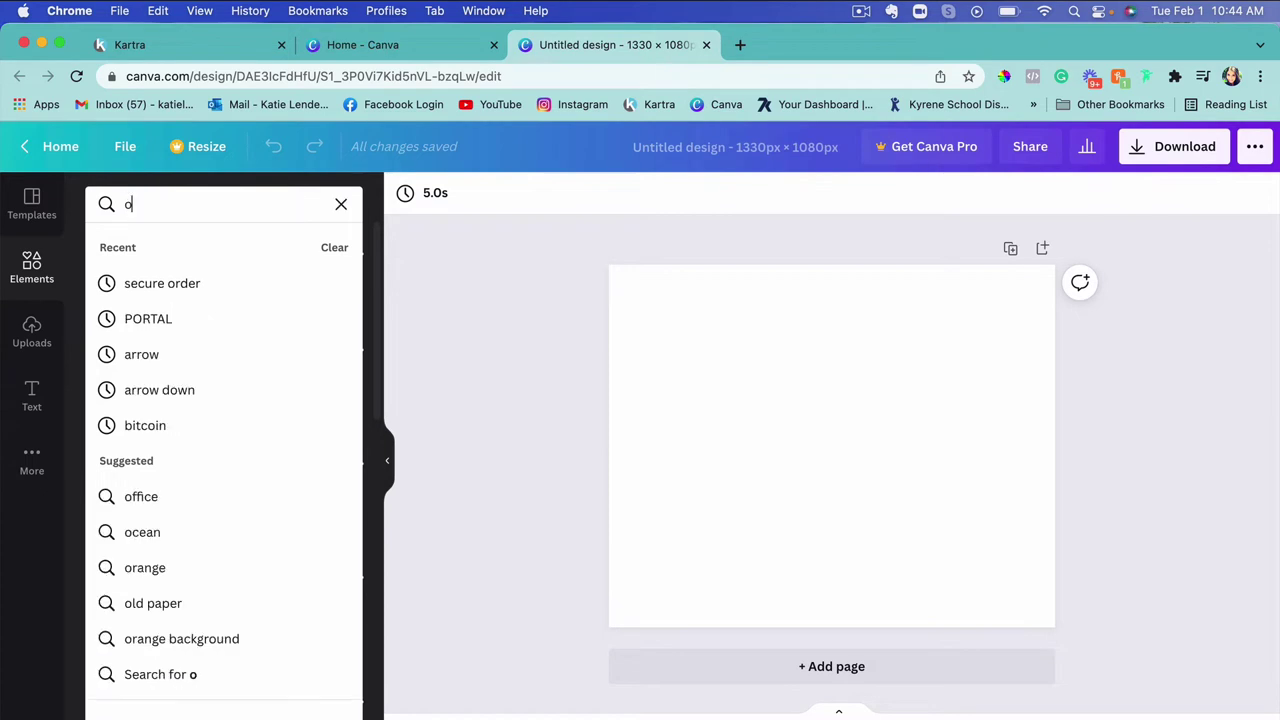
key("Return")
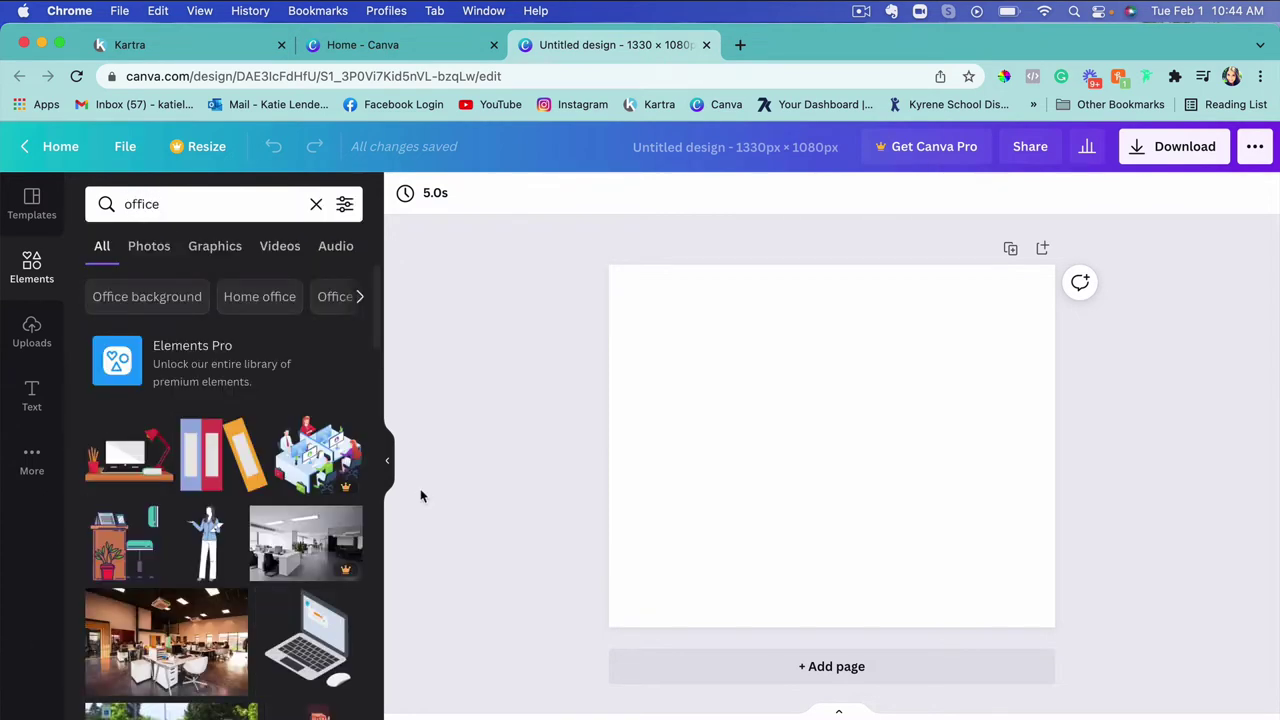
scroll(262, 551, "down", 2)
scroll(262, 551, "down", 5)
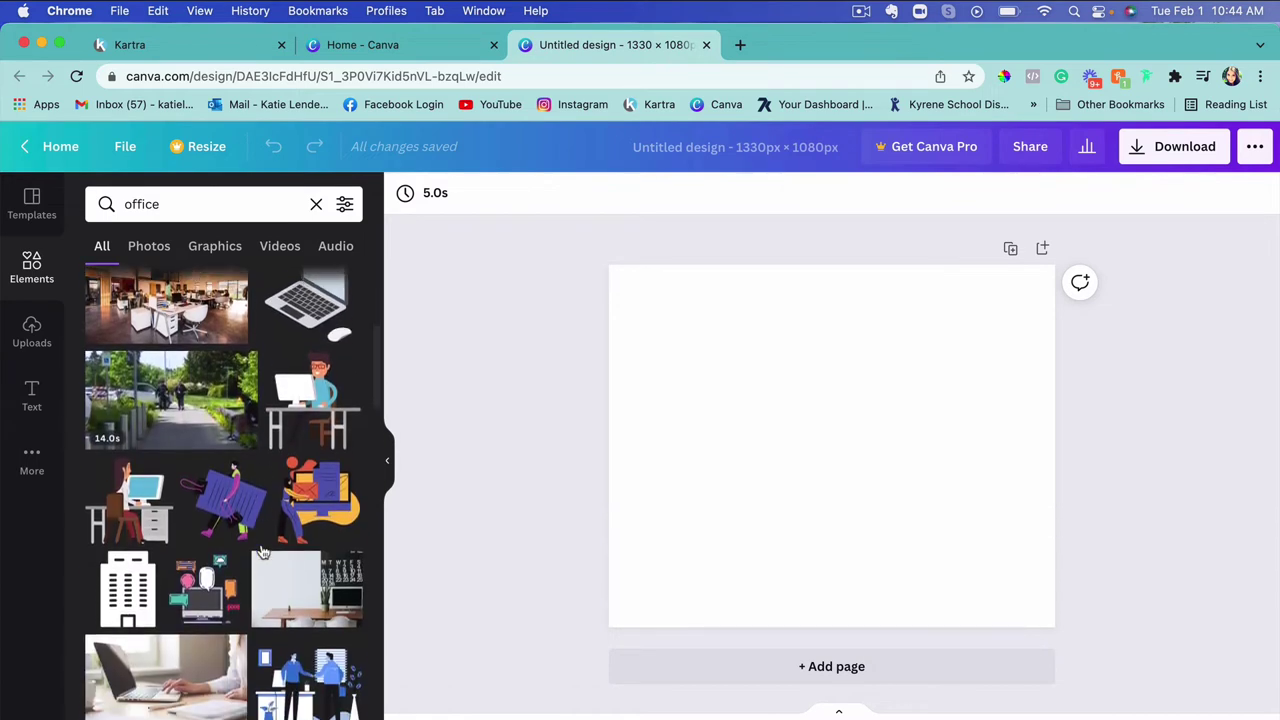
scroll(262, 551, "down", 2)
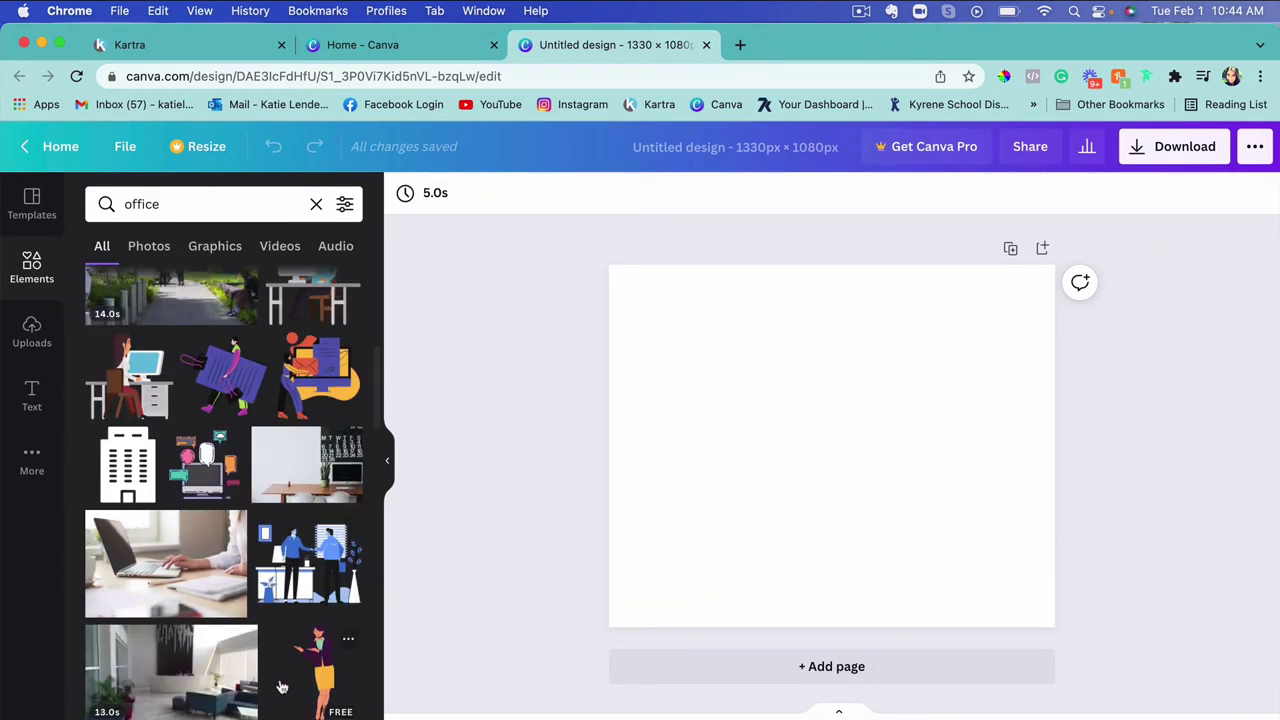
scroll(282, 686, "down", 1)
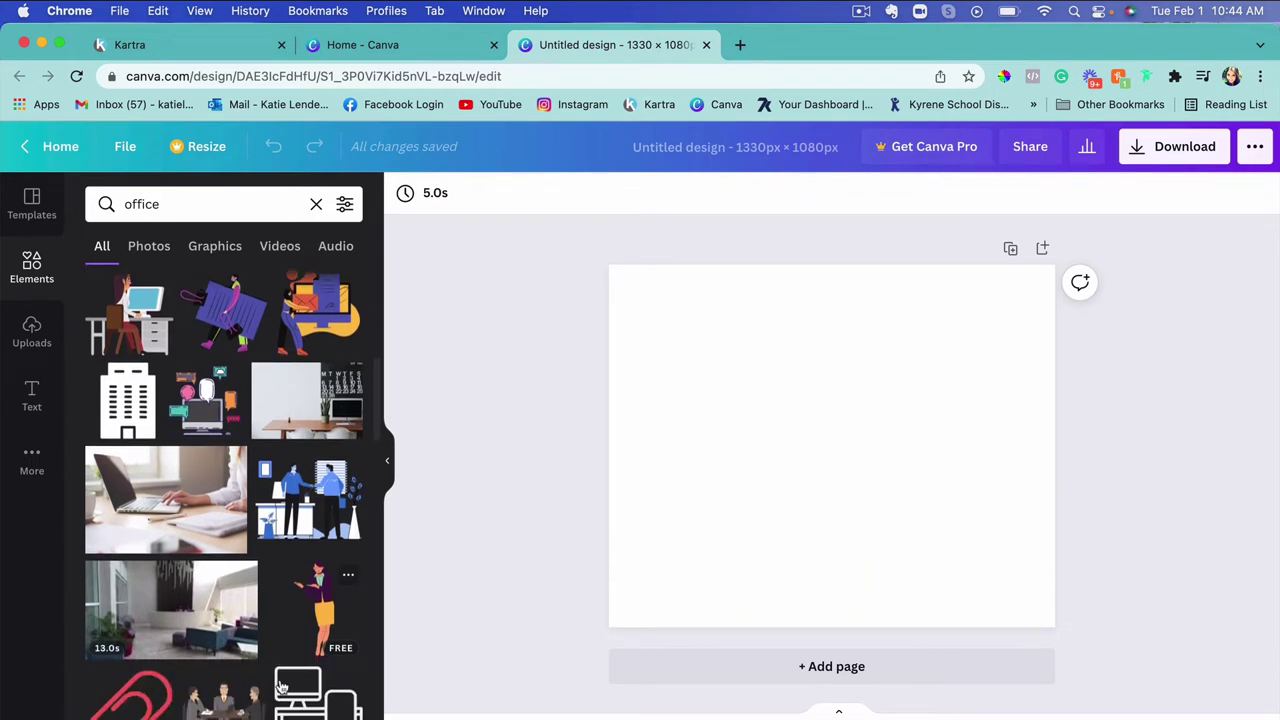
scroll(282, 686, "down", 1)
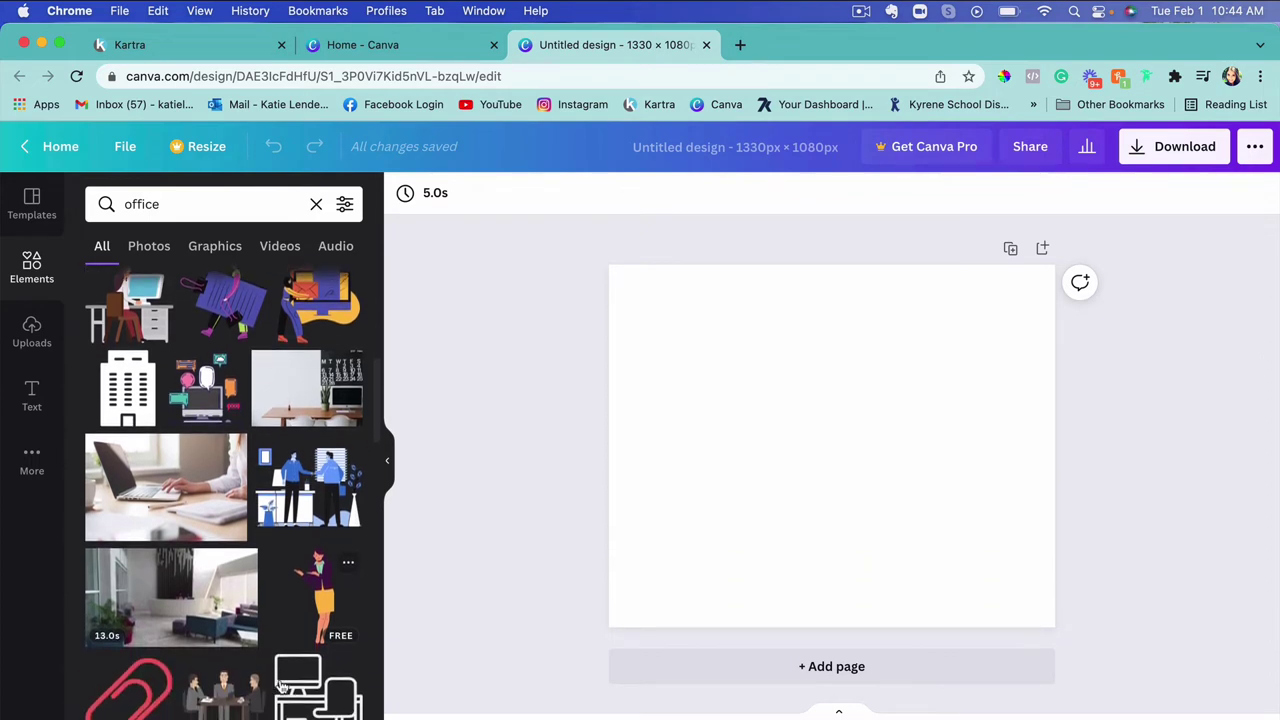
left_click(327, 396)
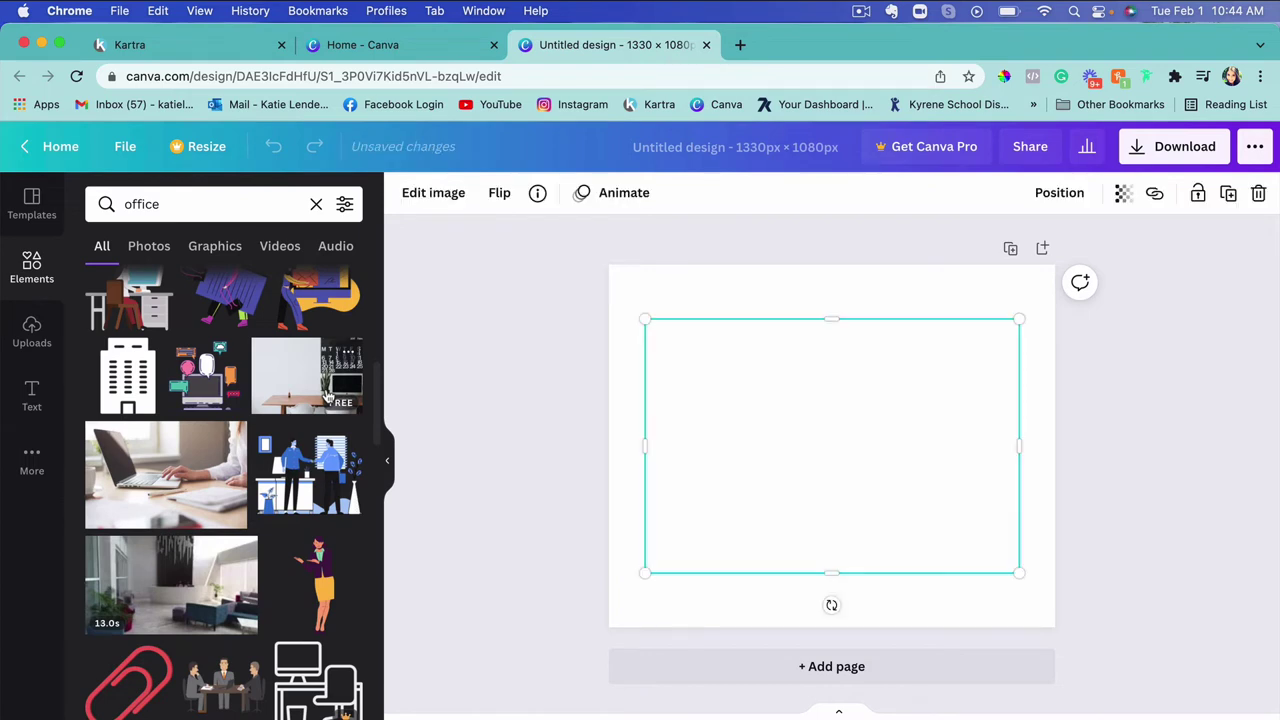
Enlarge and reposition the office photo so that it covers the whole page, with the calendar and plant on the right.
left_click_drag(836, 430, 800, 377)
left_click_drag(982, 519, 1133, 632)
left_click_drag(937, 497, 873, 479)
mouse_move(527, 621)
left_mouse_down()
mouse_move(513, 647)
mouse_move(508, 628)
left_mouse_up()
left_click(1203, 382)
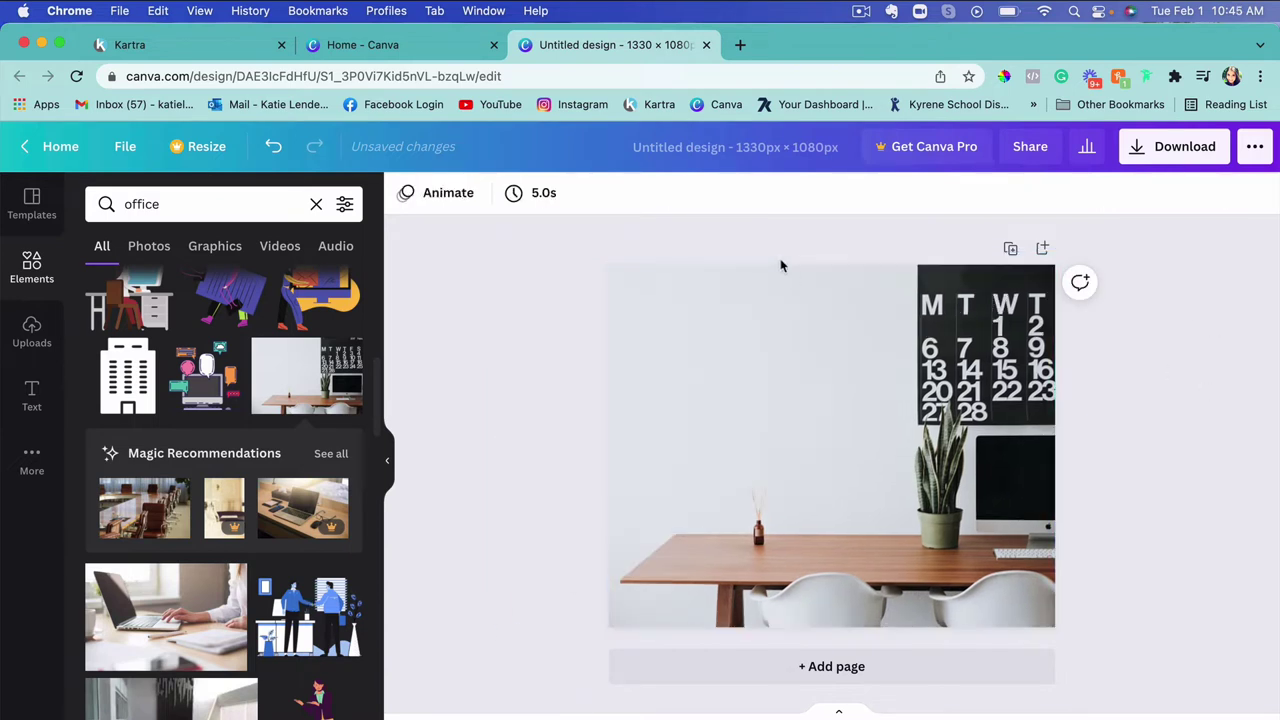
Name the design "Quiz background image".
left_click(776, 155)
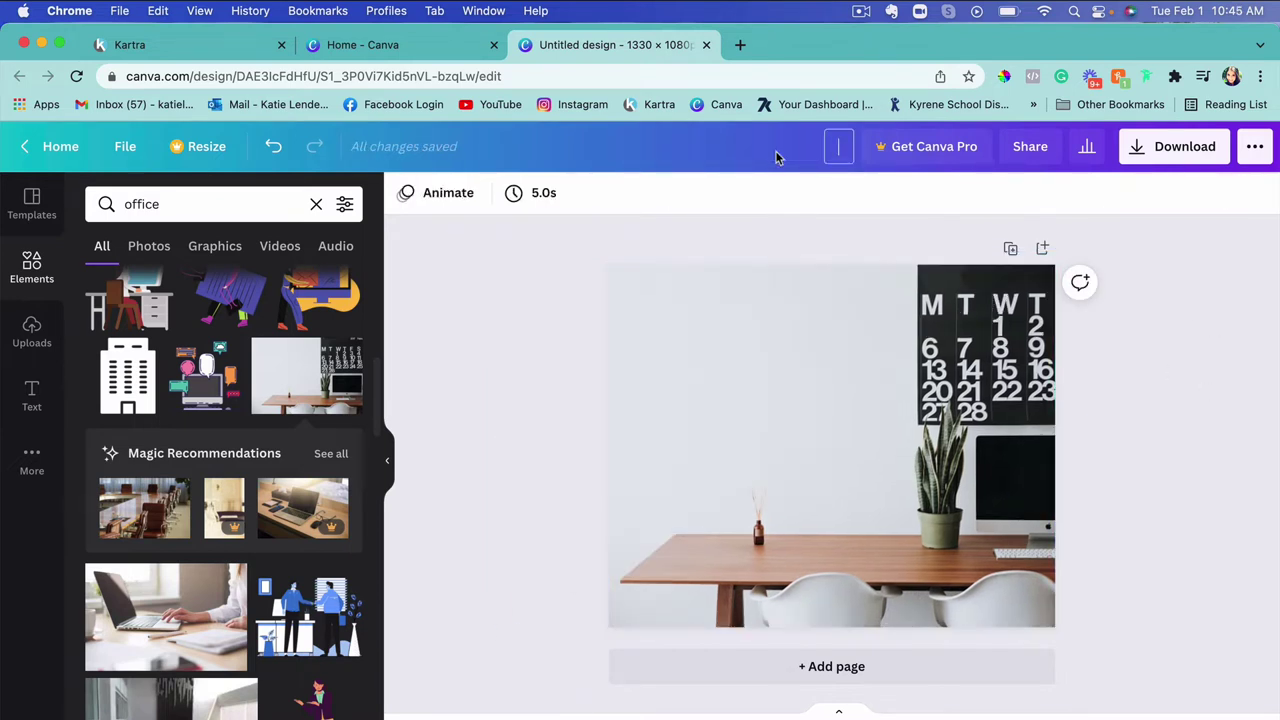
type("background e")
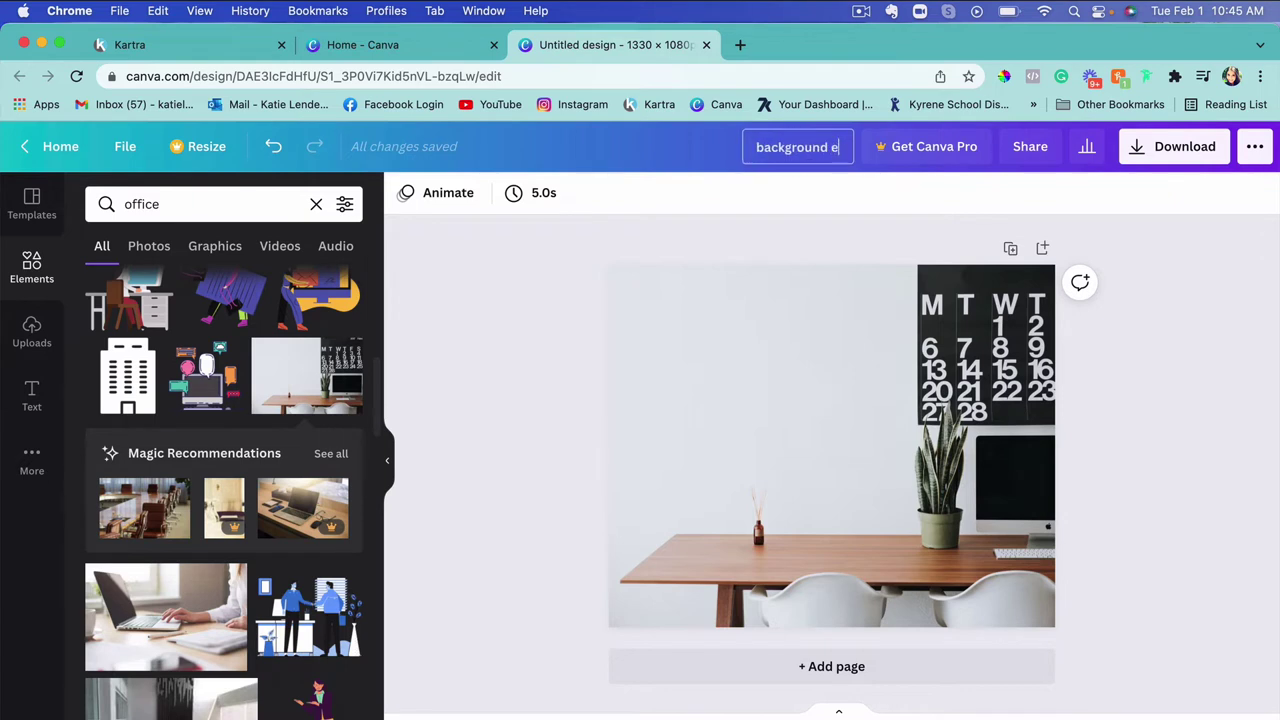
key("BackSpace")
type("image")
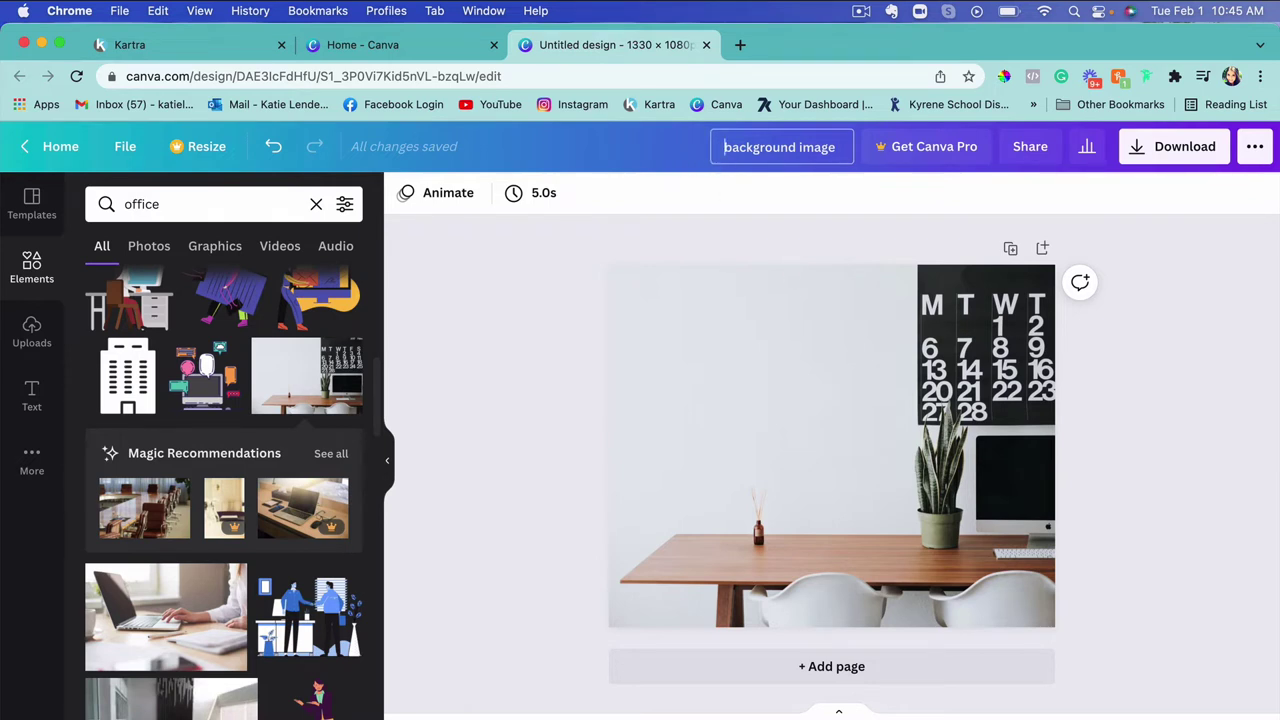
type("Quiz")
key("Return")
Download the design as a PNG and place the downloaded file on the desktop.
left_click(1184, 150)
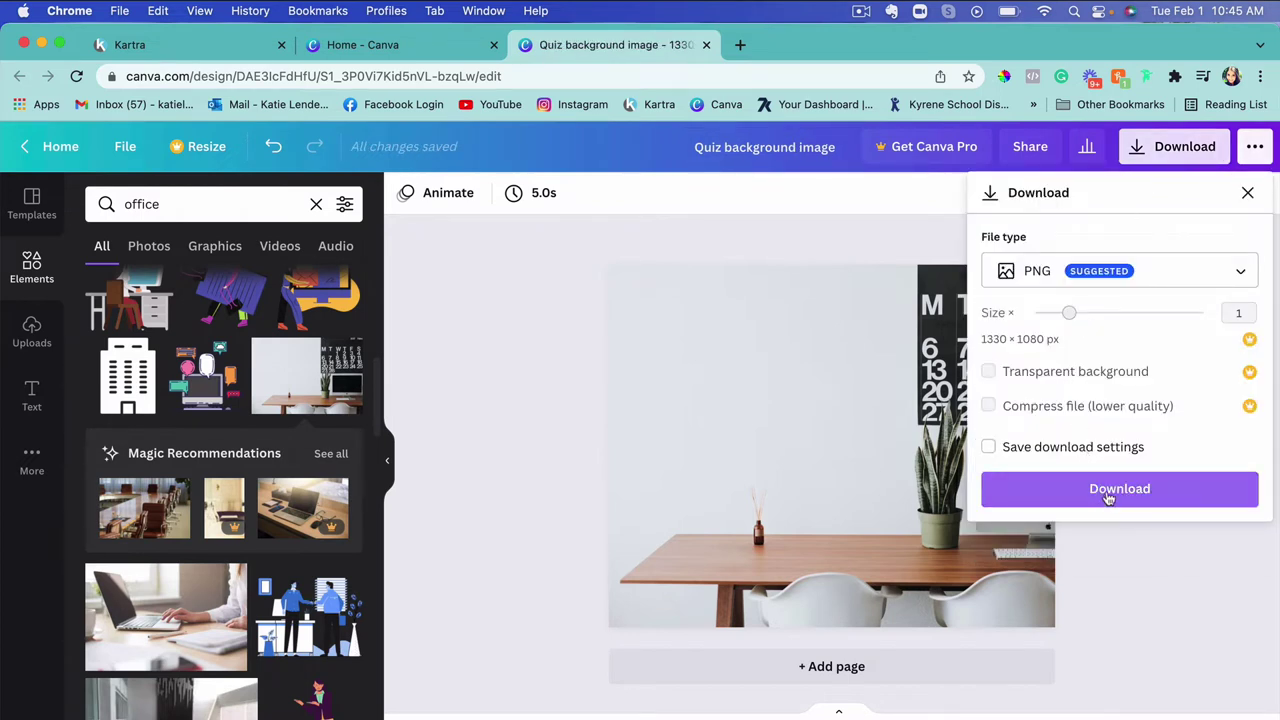
left_click(1108, 490)
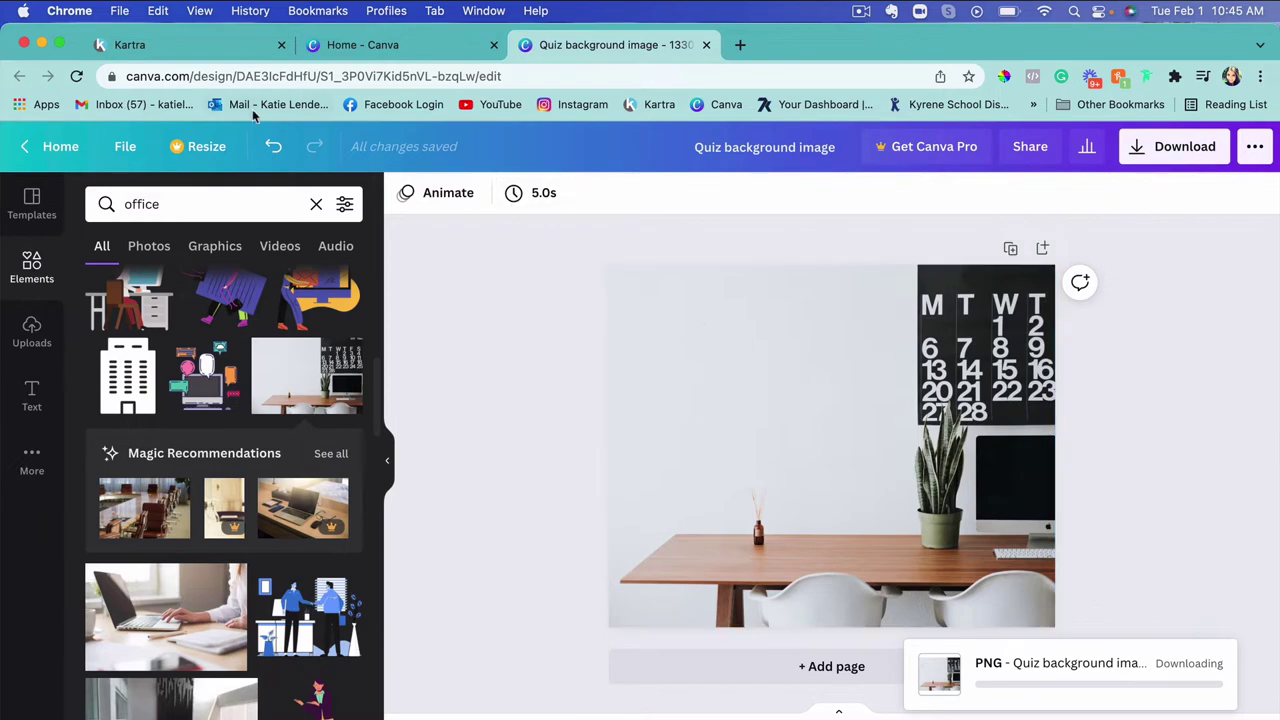
left_click(60, 43)
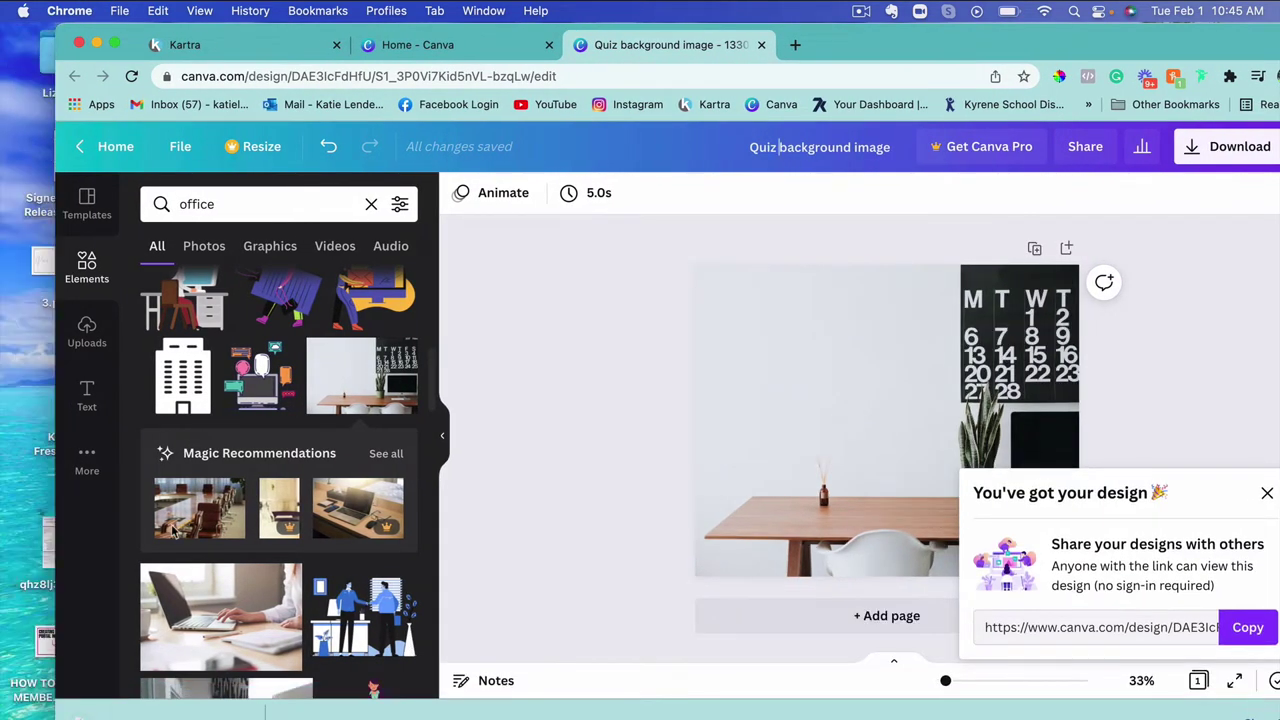
left_click_drag(80, 714, 230, 520)
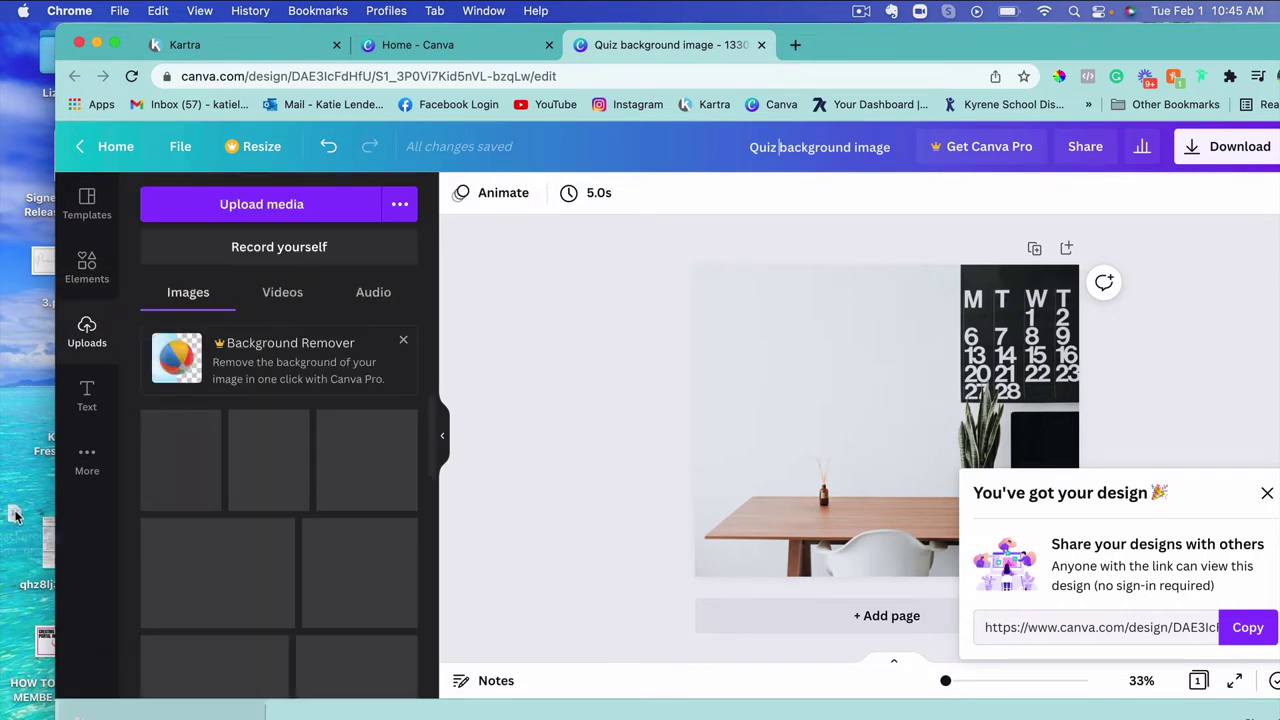
left_click_drag(106, 32, 50, 36)
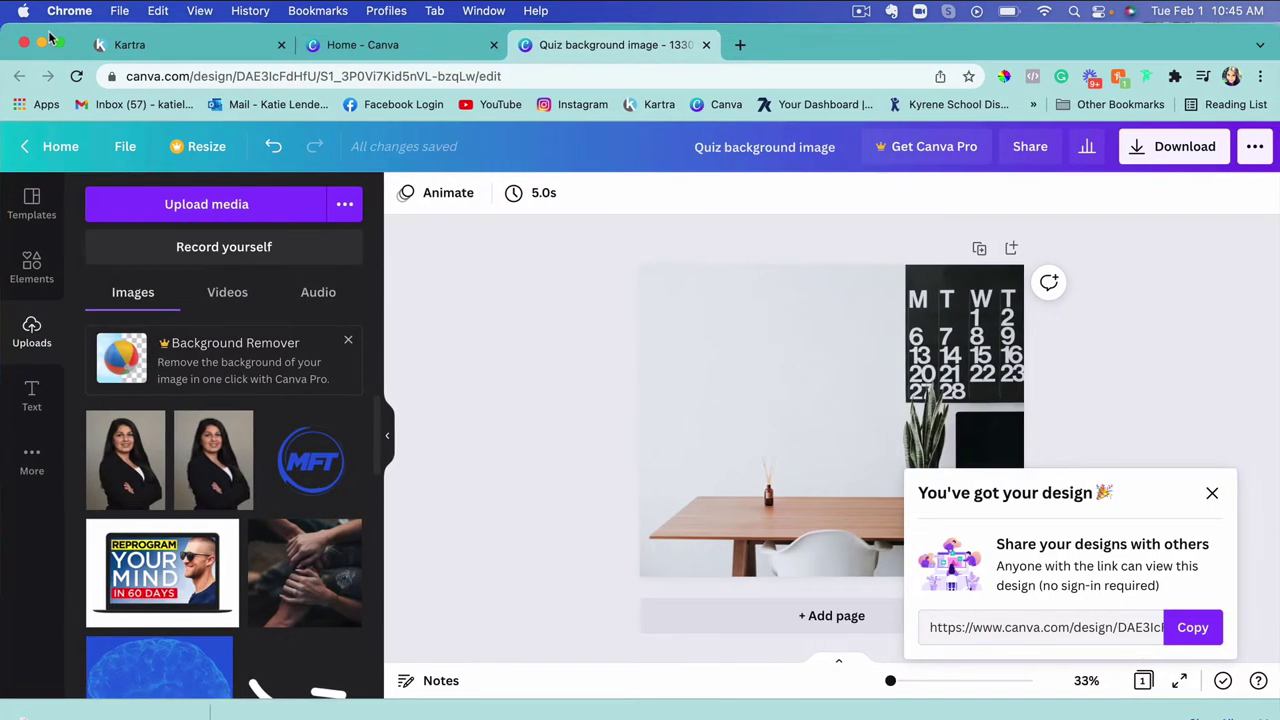
Upload "Quiz background image .png" from the Desktop as the intro cover's background in Kartra and save the step background.
left_click(178, 48)
left_click(606, 281)
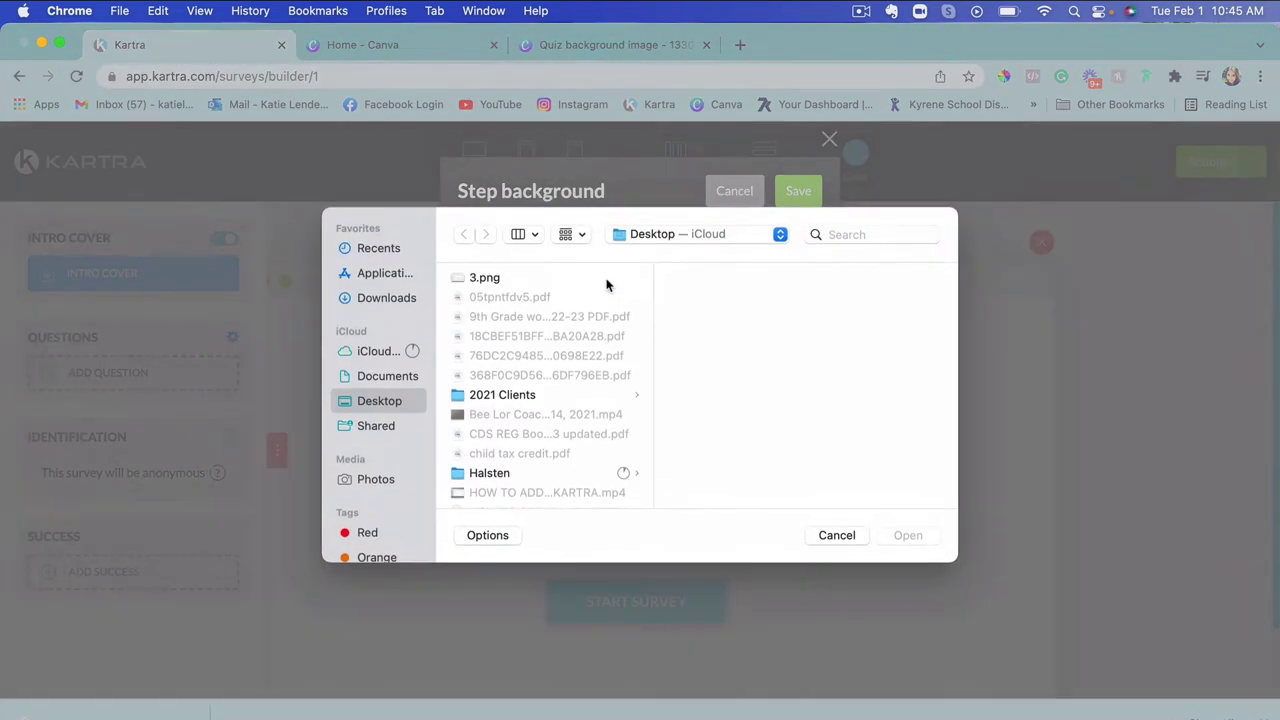
scroll(519, 440, "down", 15)
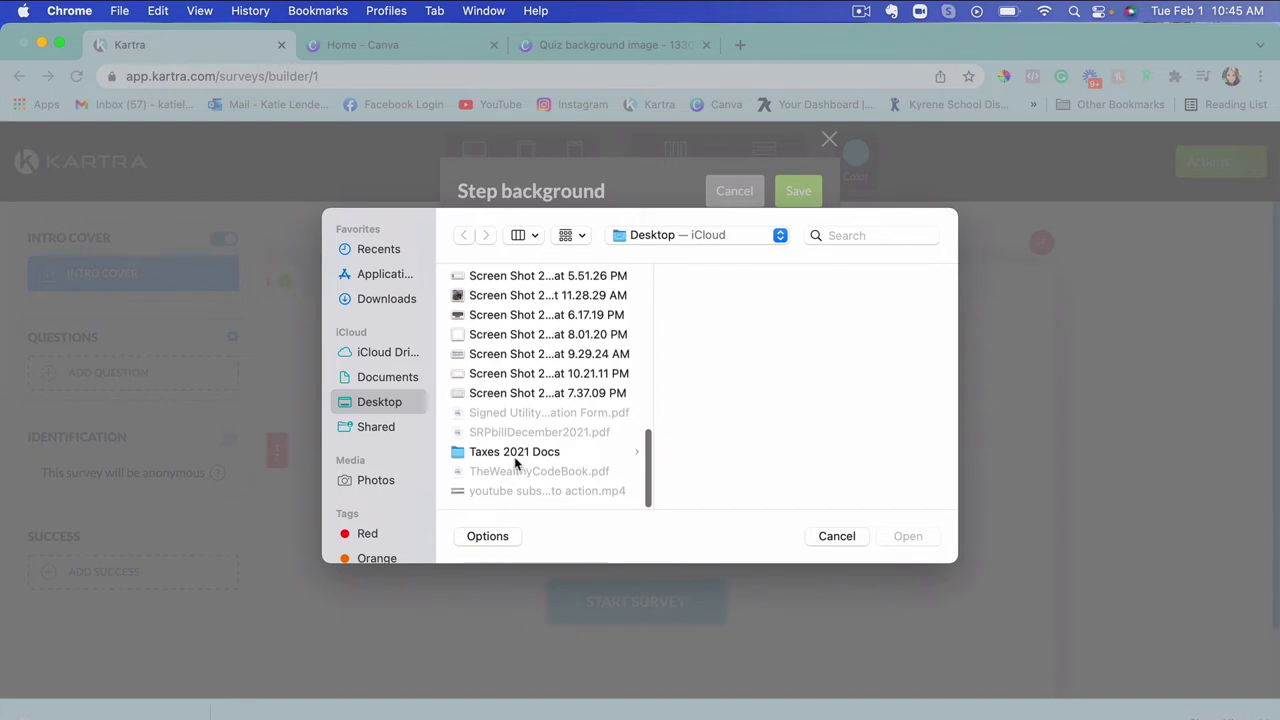
scroll(539, 422, "up", 1)
scroll(539, 428, "up", 8)
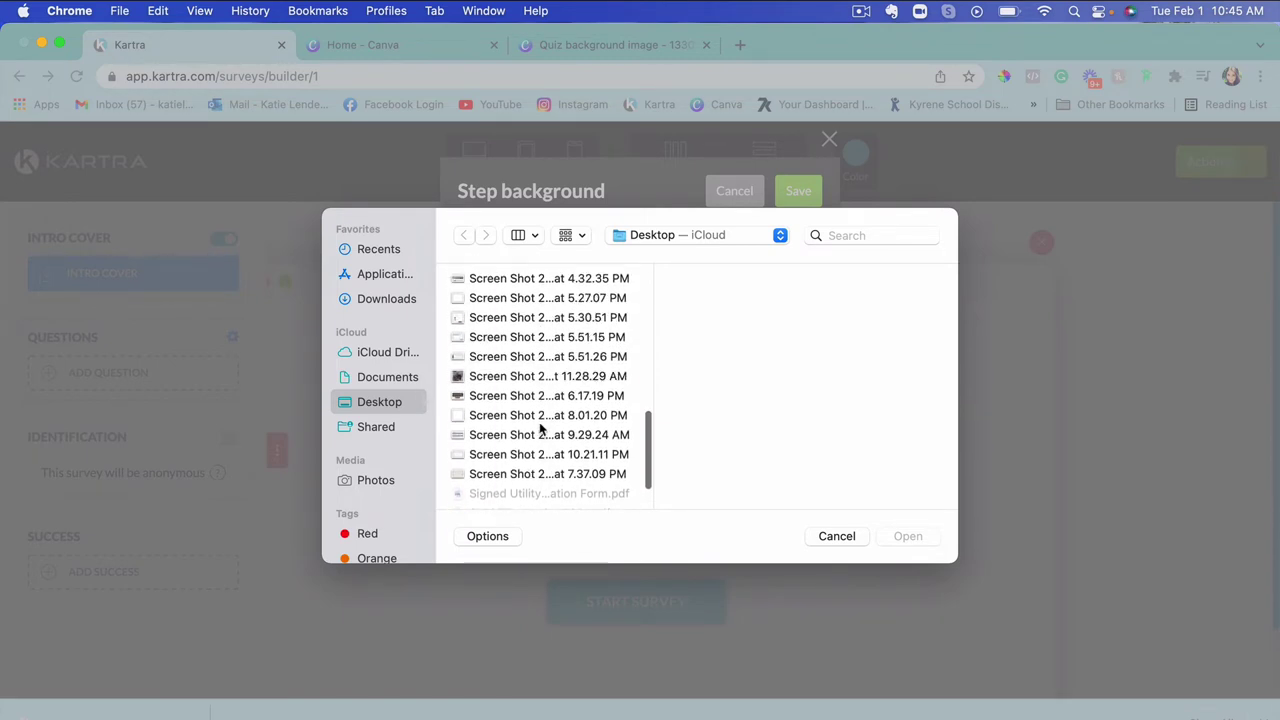
left_click(547, 342)
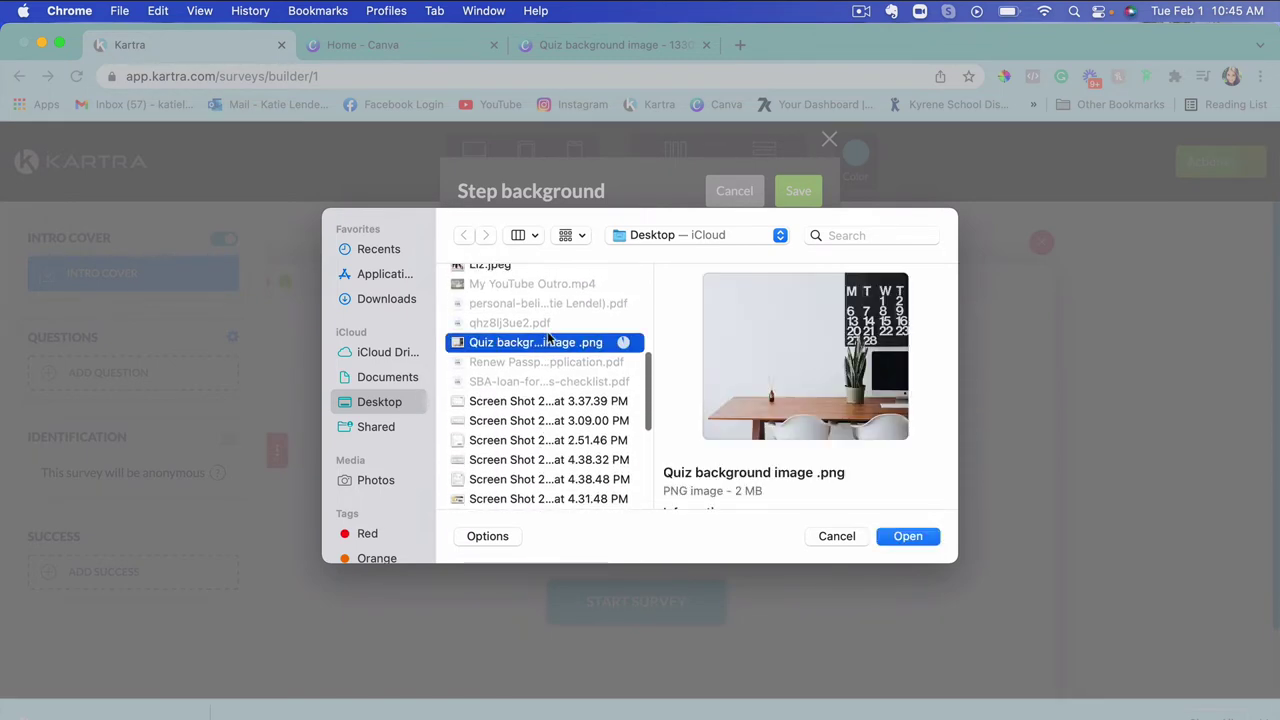
left_click(908, 537)
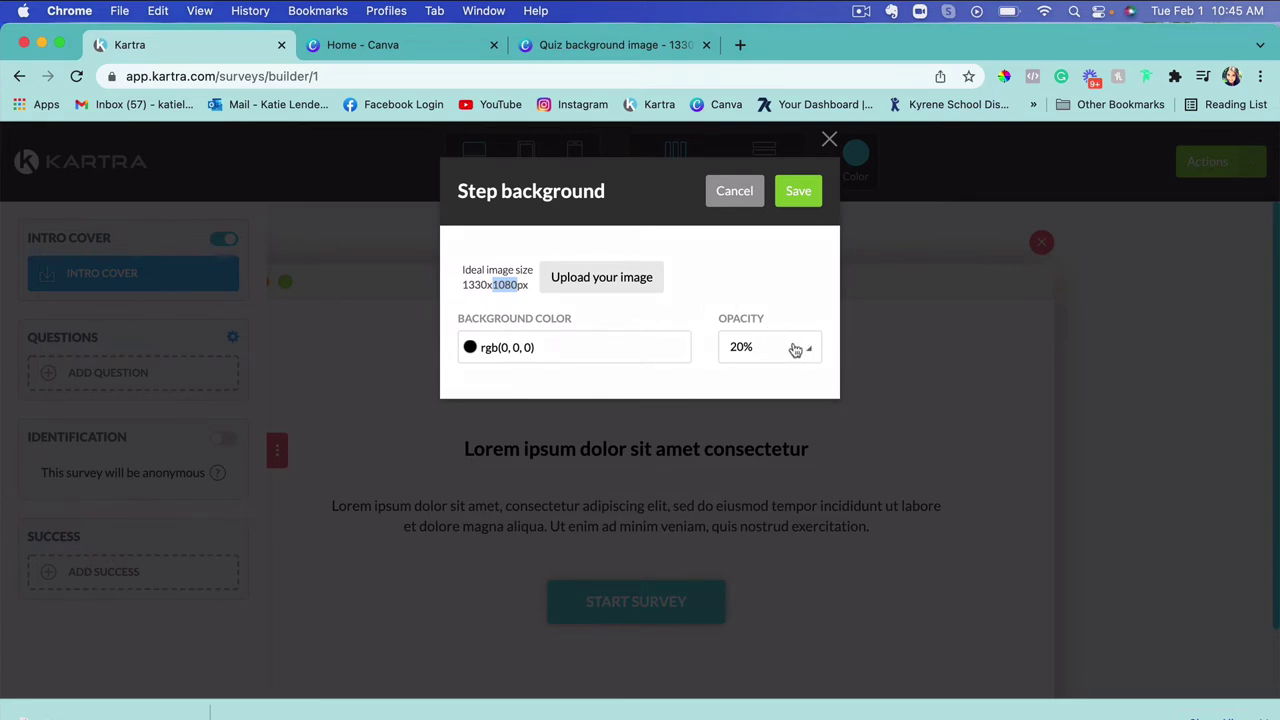
left_click(794, 193)
Set the intro cover's background color to white, rgb(255, 255, 255), at 30% opacity and save the step background.
scroll(557, 525, "down", 2)
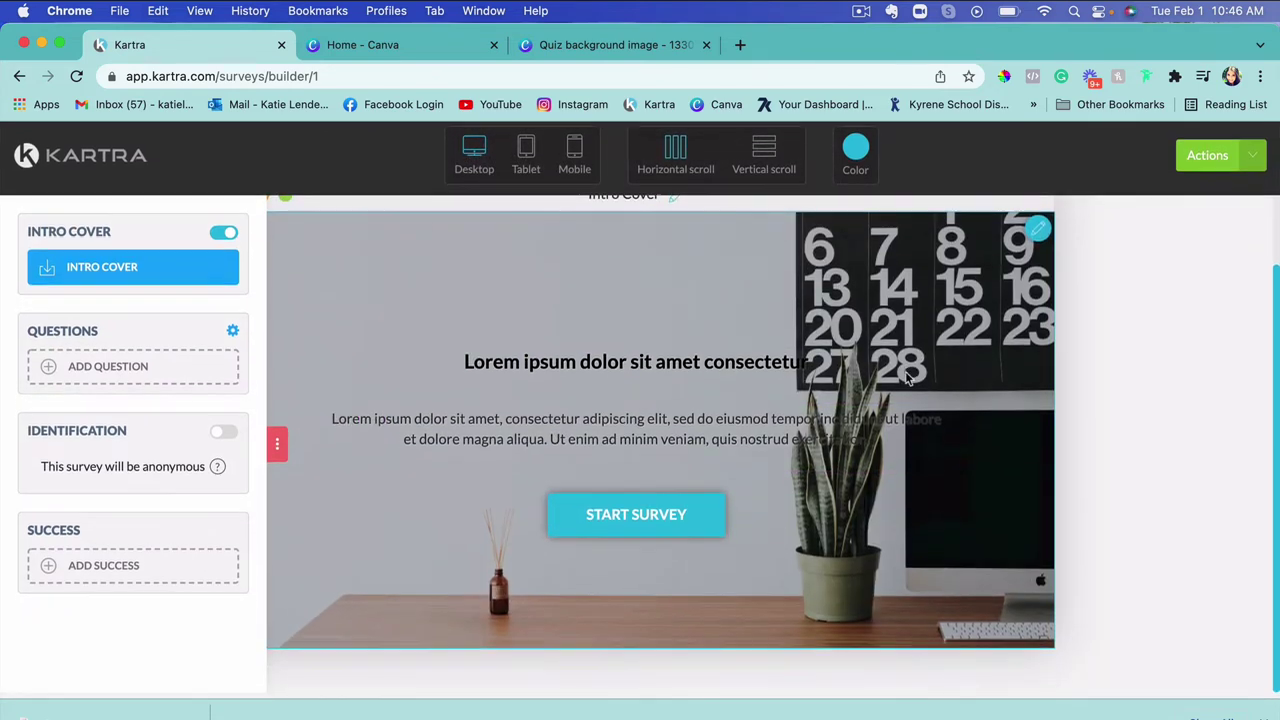
scroll(910, 378, "up", 2)
scroll(910, 378, "down", 2)
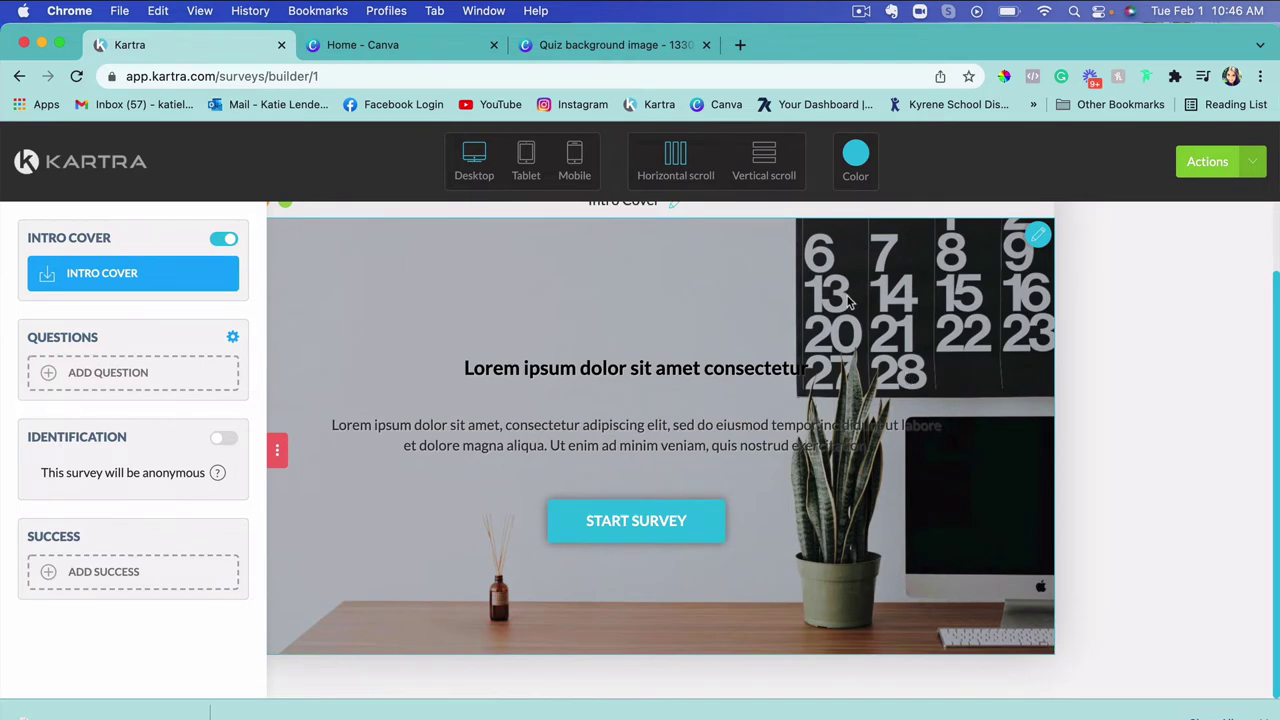
left_click(1037, 238)
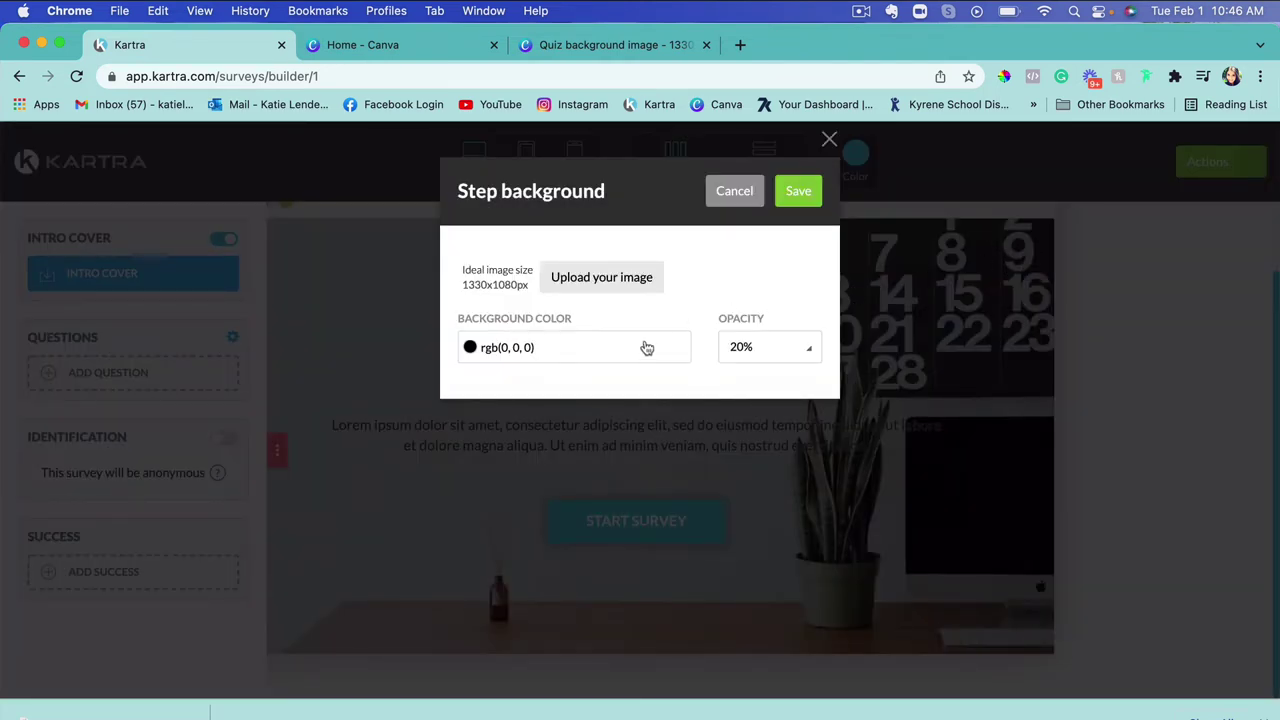
left_click(646, 347)
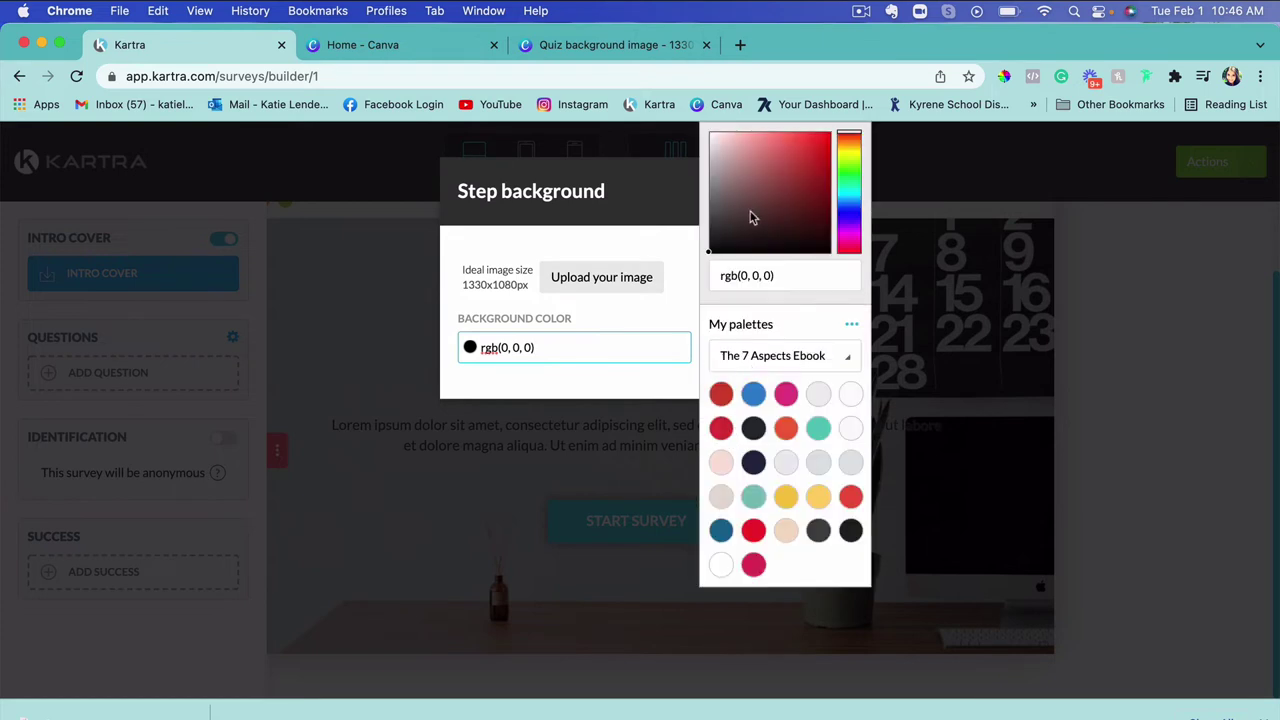
left_click_drag(753, 217, 692, 116)
left_click(692, 116)
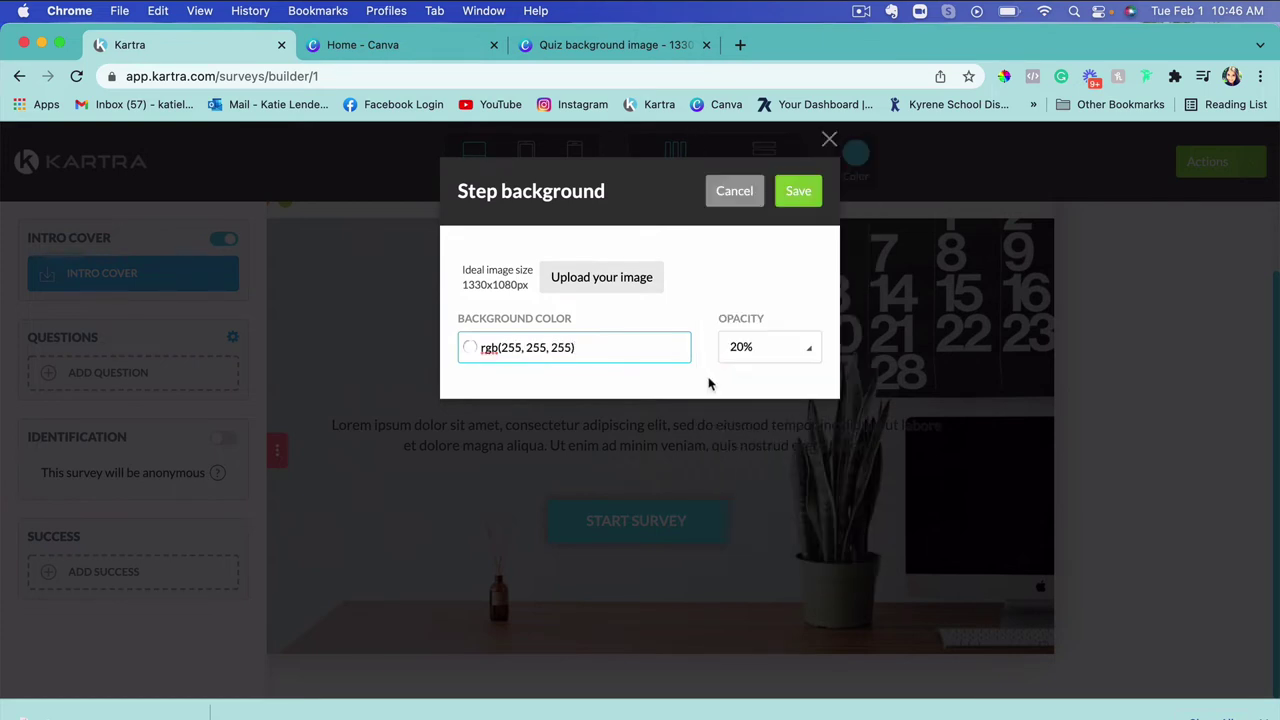
left_click(771, 366)
left_click(757, 477)
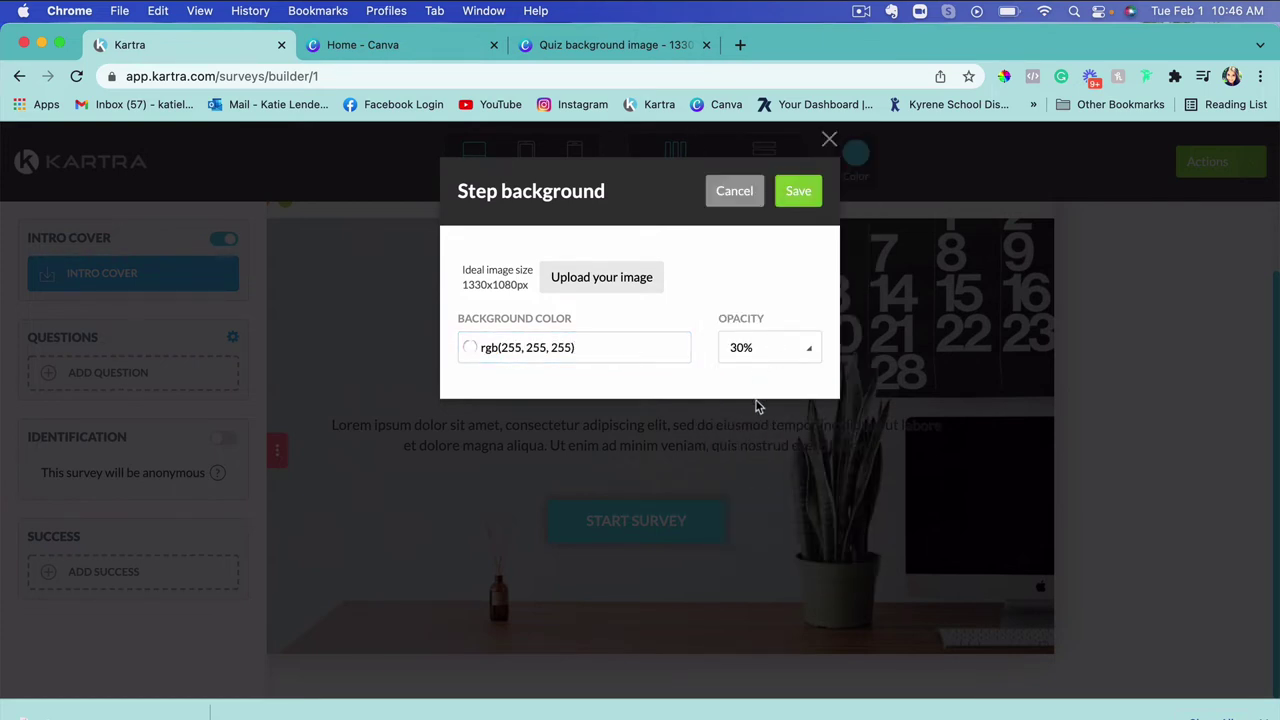
left_click(796, 192)
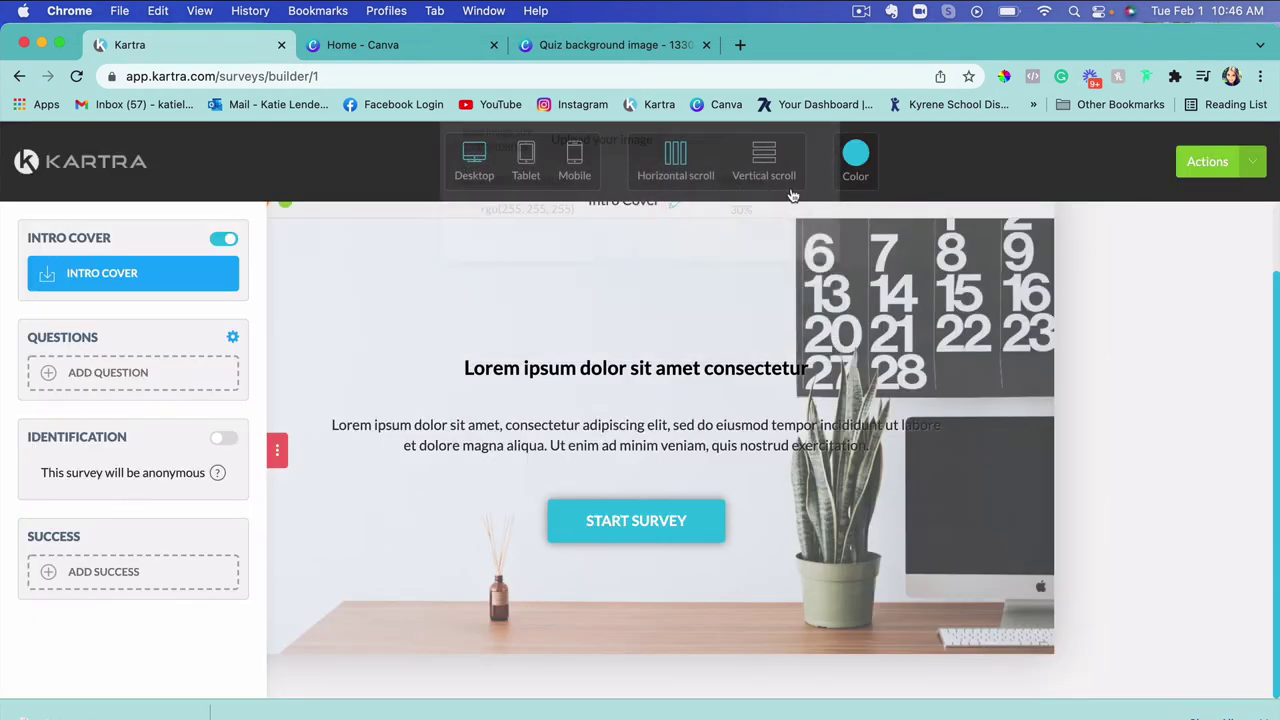
Increase the opacity of the intro cover's white background overlay and save the step background.
scroll(760, 410, "up", 2)
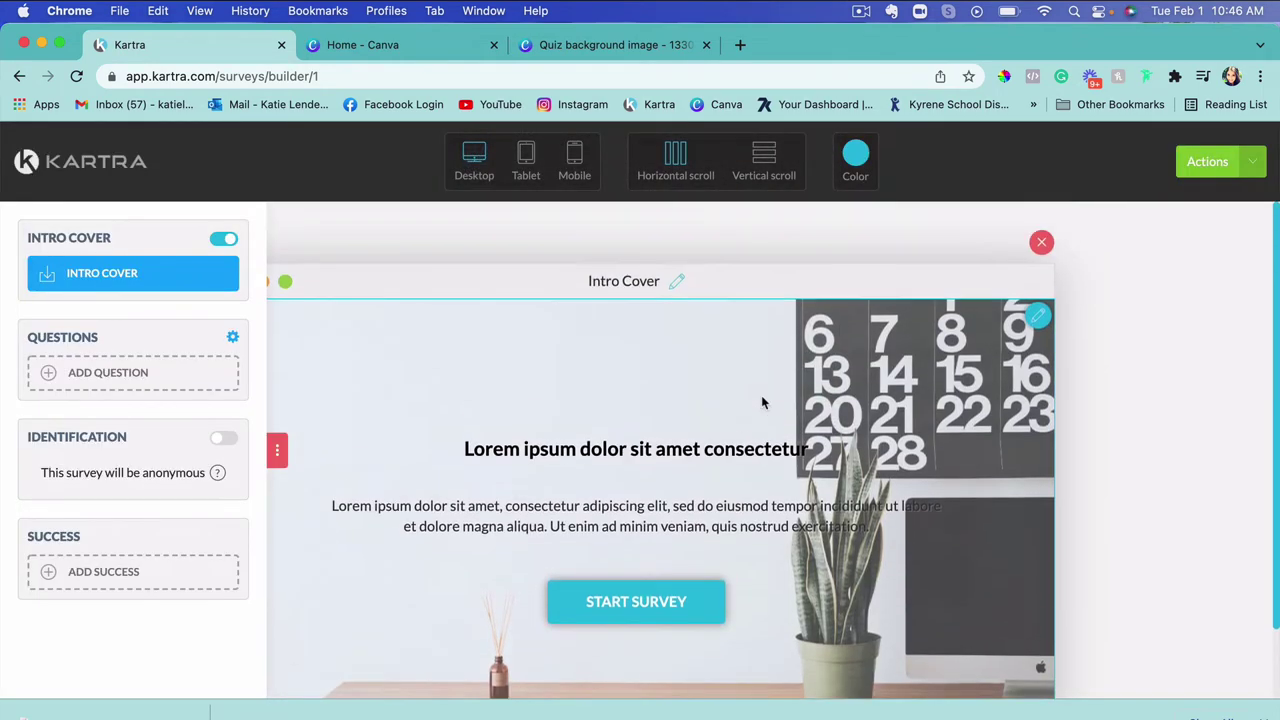
scroll(762, 402, "down", 2)
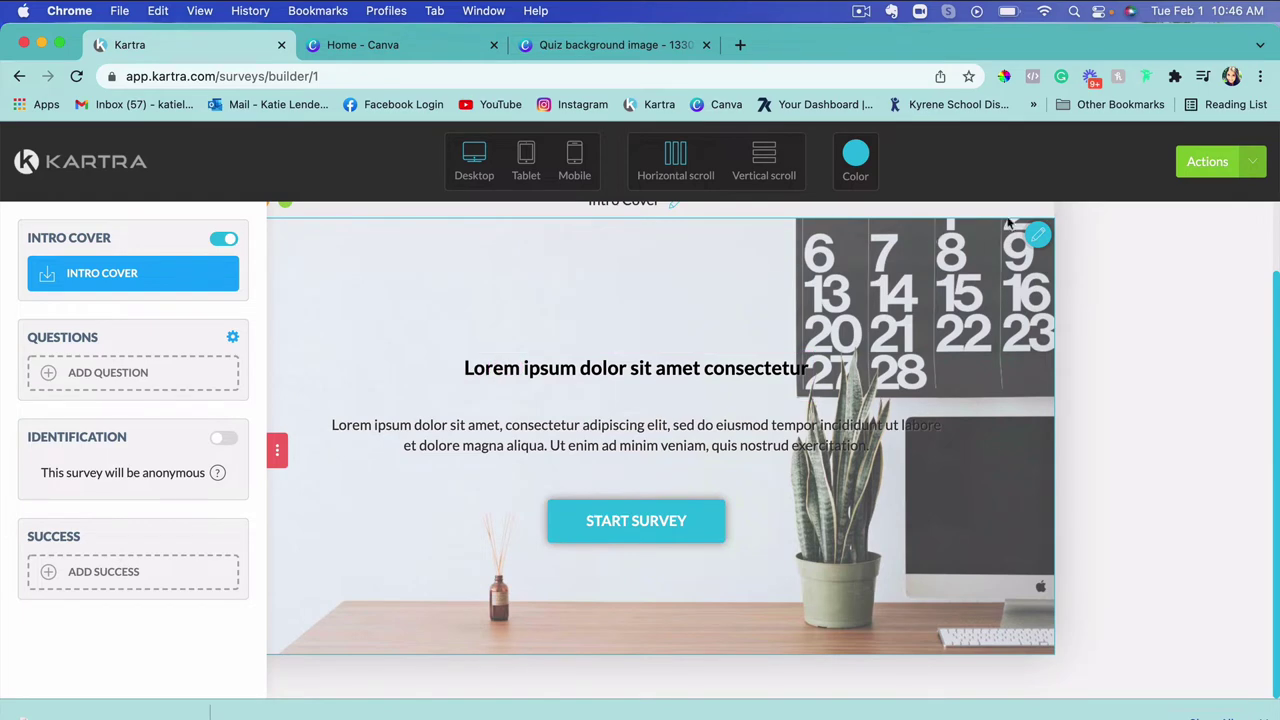
left_click(1040, 234)
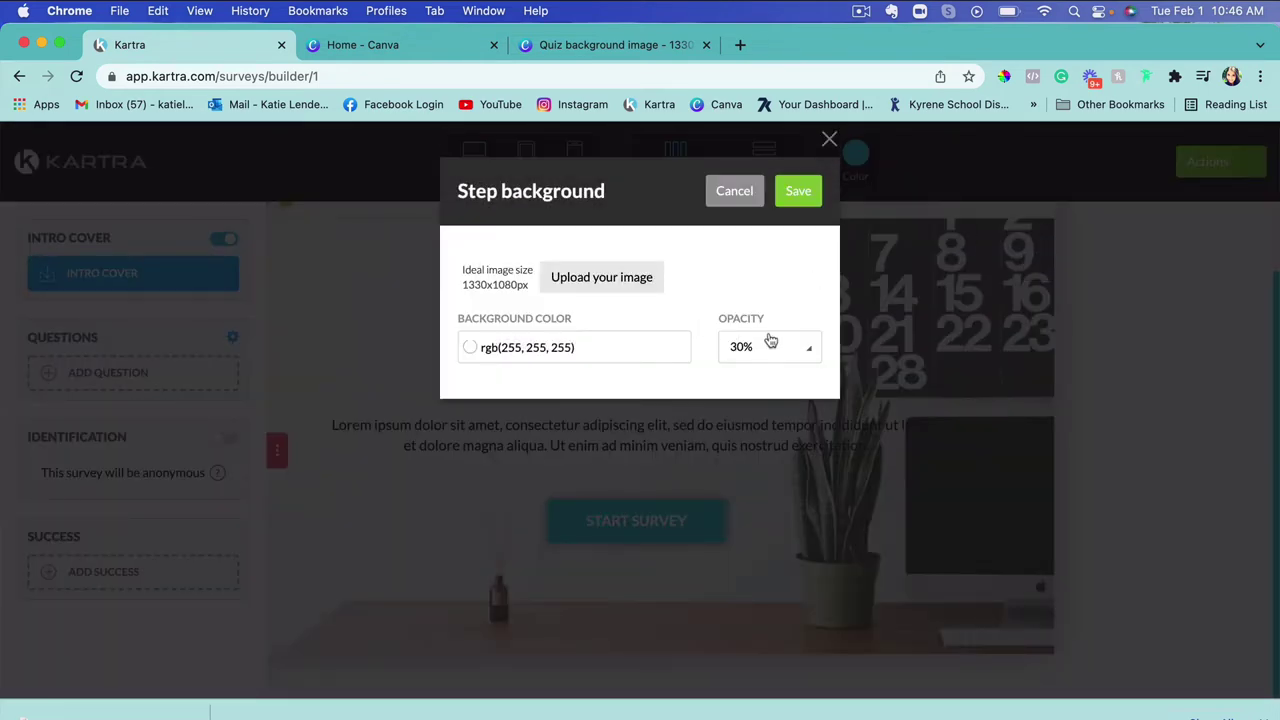
left_click(770, 341)
left_click(750, 509)
left_click(798, 190)
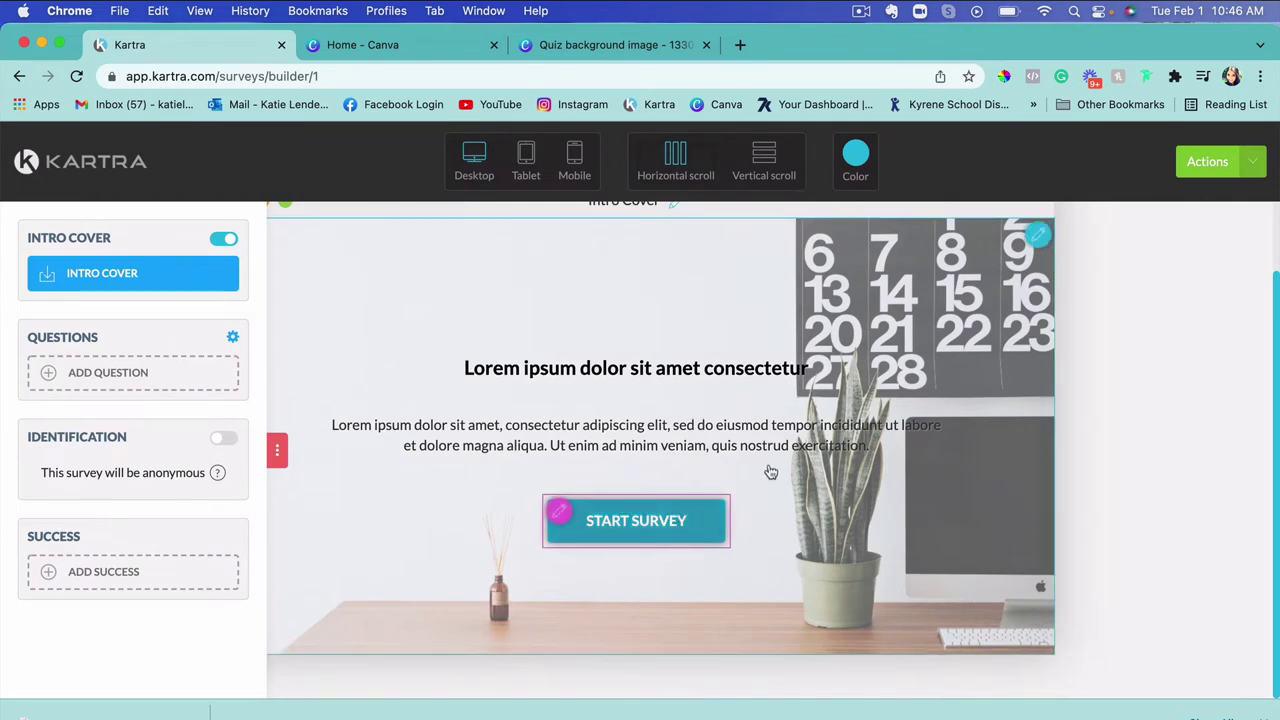
Replace the cover heading with "Your Feedback Is Important" and the paragraph with a request for feedback on the Online Business Lounge trainings and new content ideas.
scroll(770, 472, "up", 2)
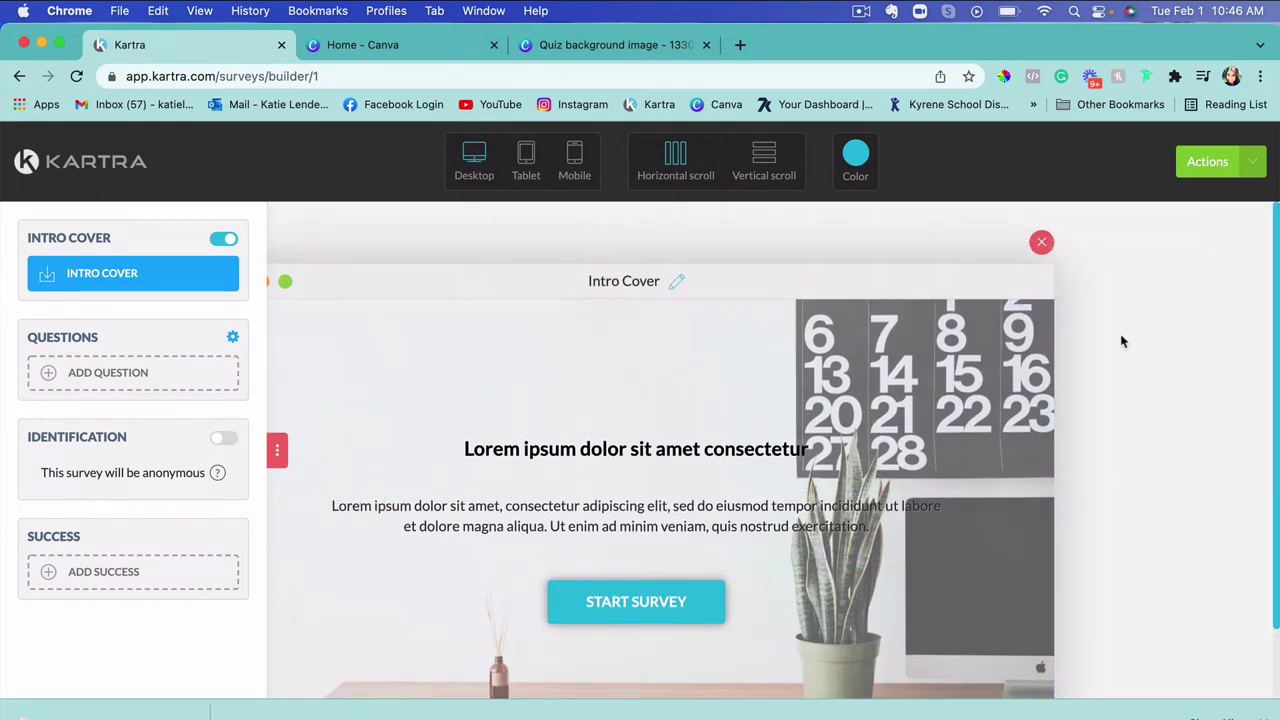
scroll(1061, 430, "down", 2)
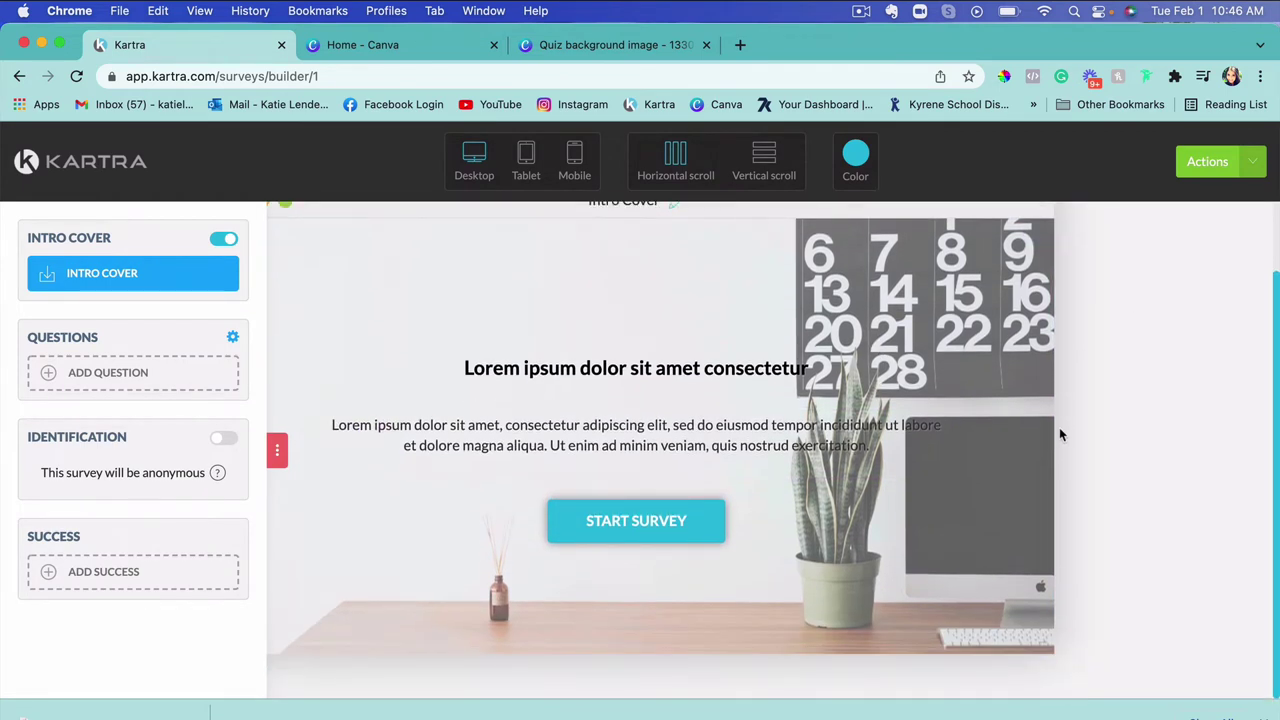
left_click(706, 370)
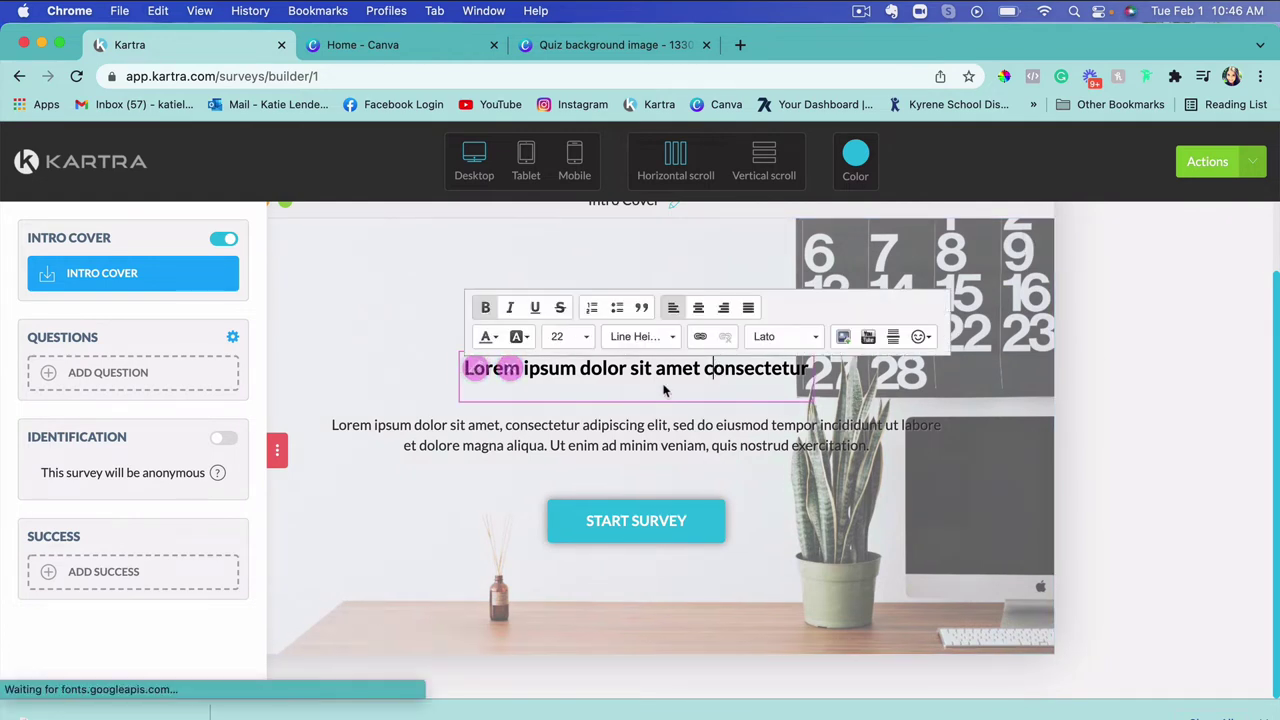
triple_click(667, 367)
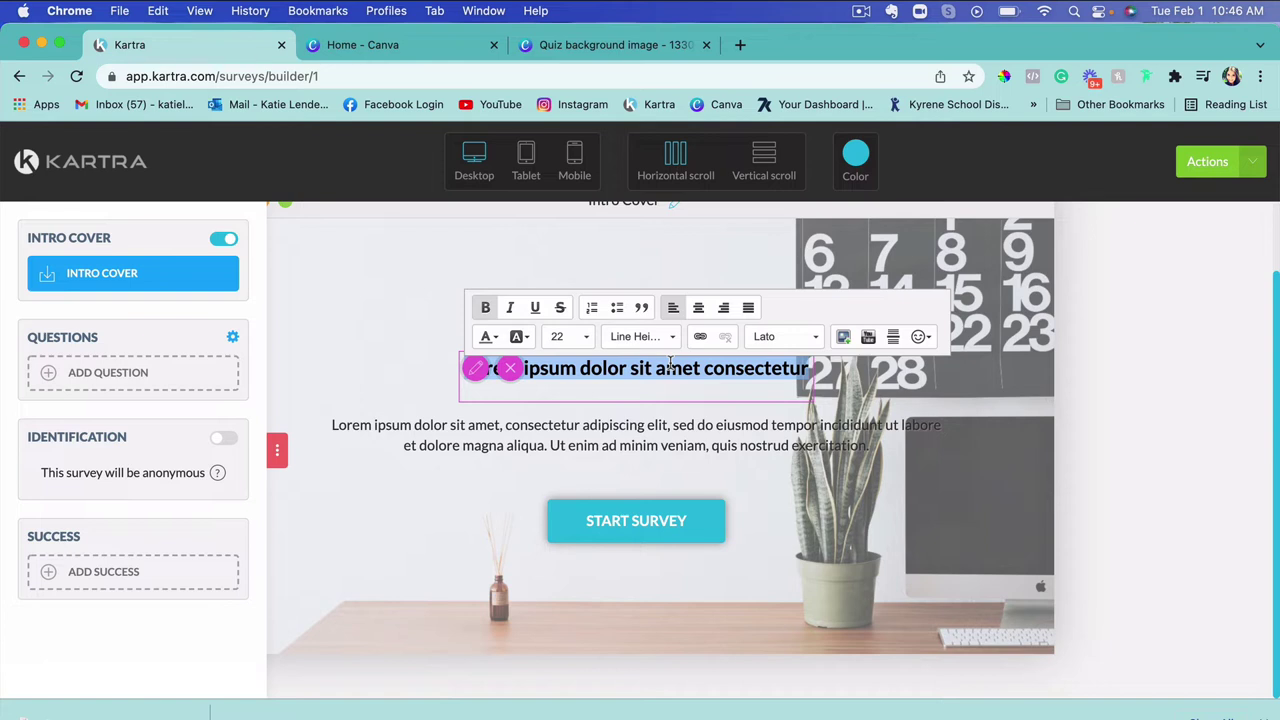
type("Your Feedback Is Important")
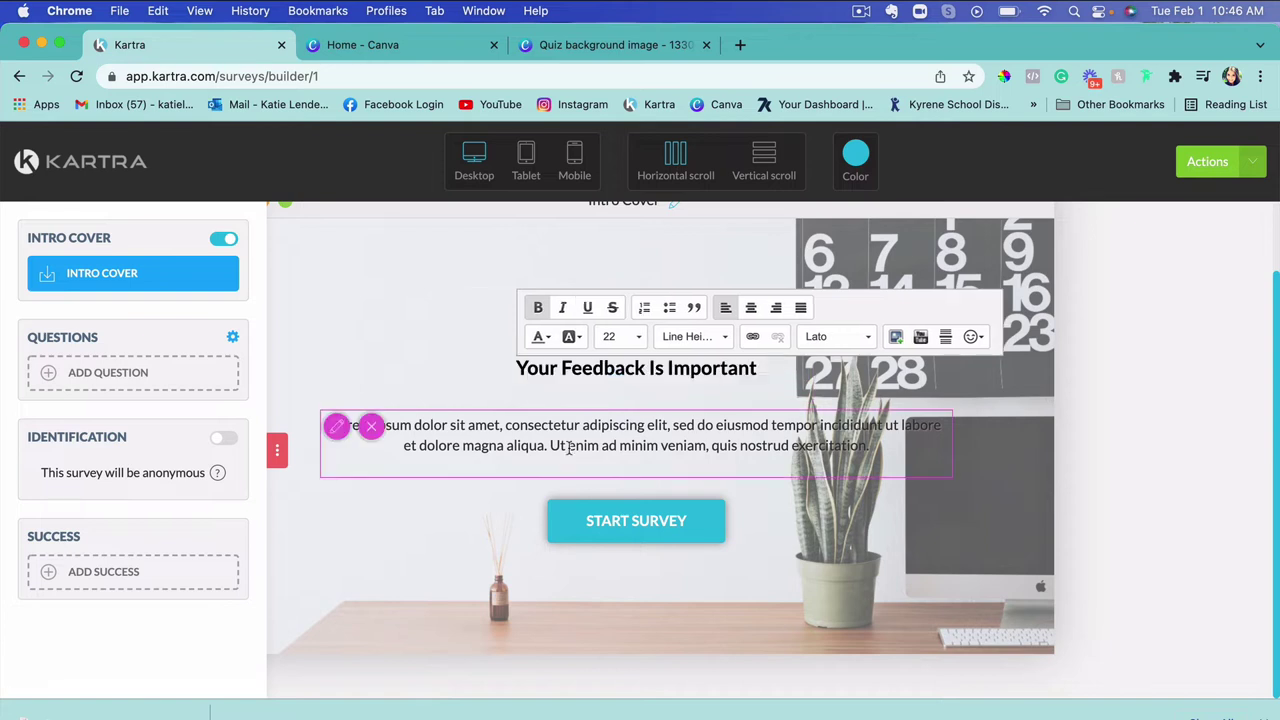
triple_click(568, 447)
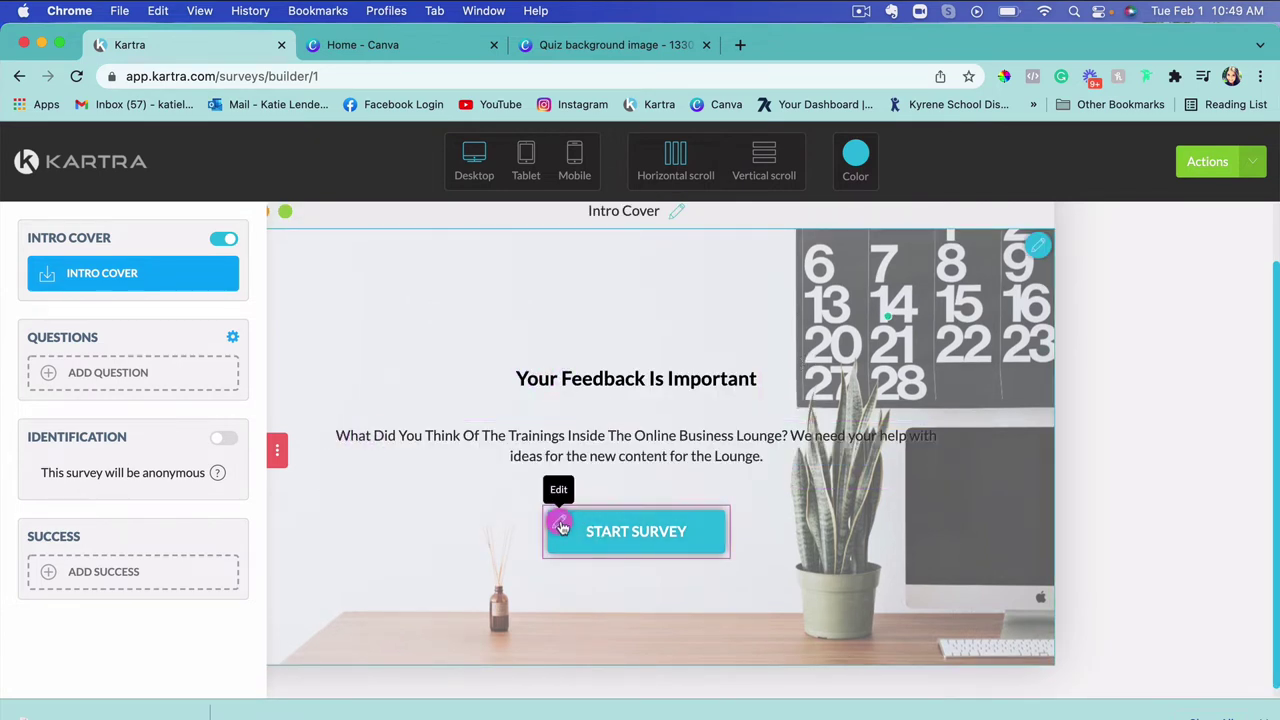
Apply START SURVEY as the intro cover's button text and close the button settings.
left_click(560, 522)
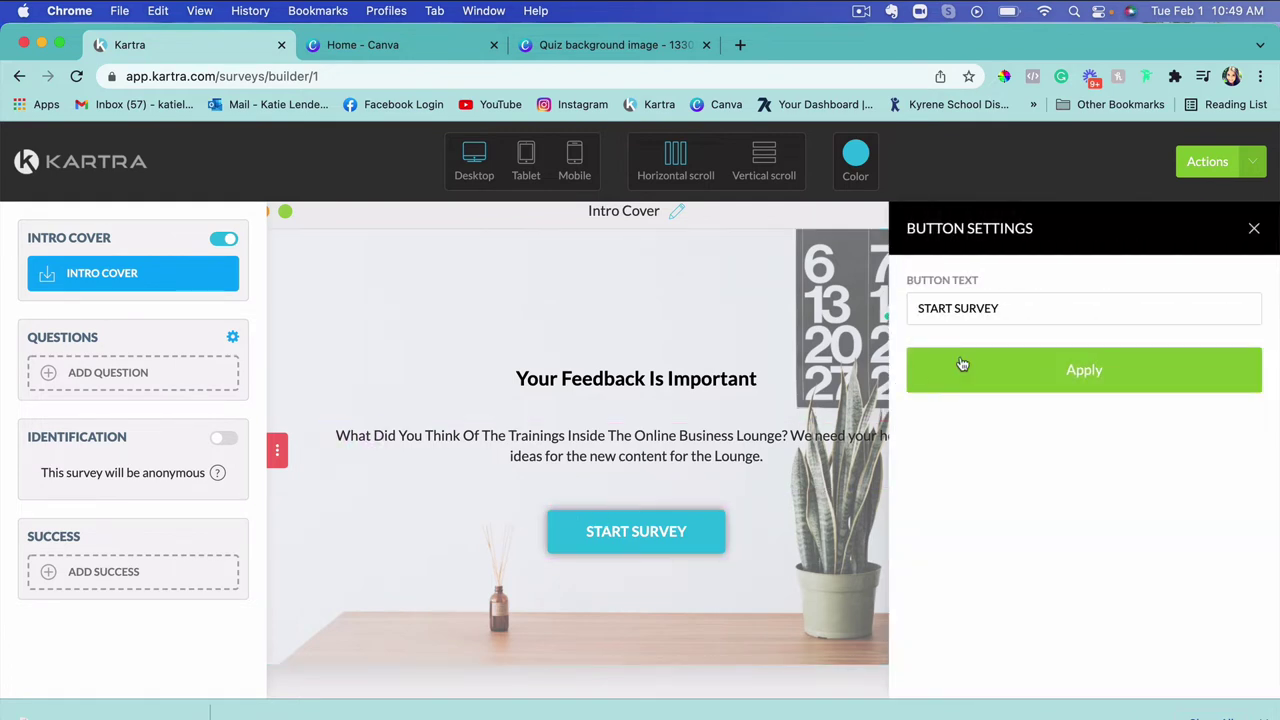
double_click(1012, 302)
triple_click(1012, 302)
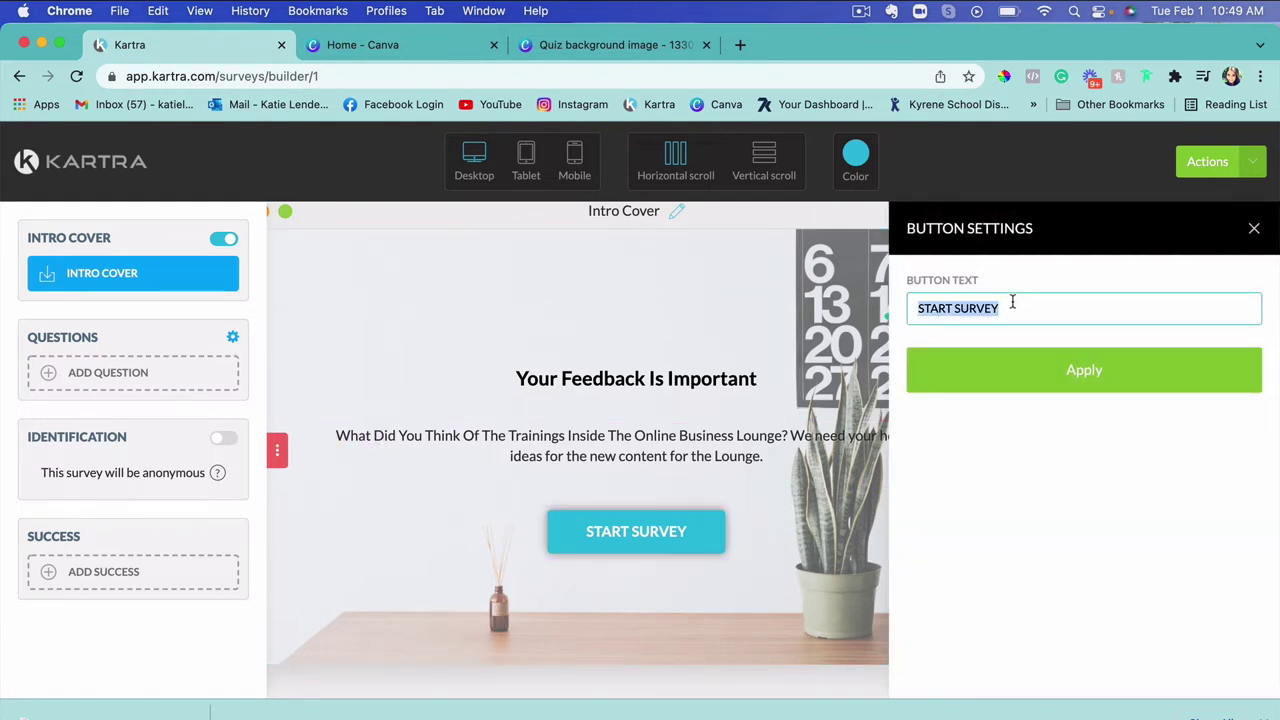
left_click(1030, 368)
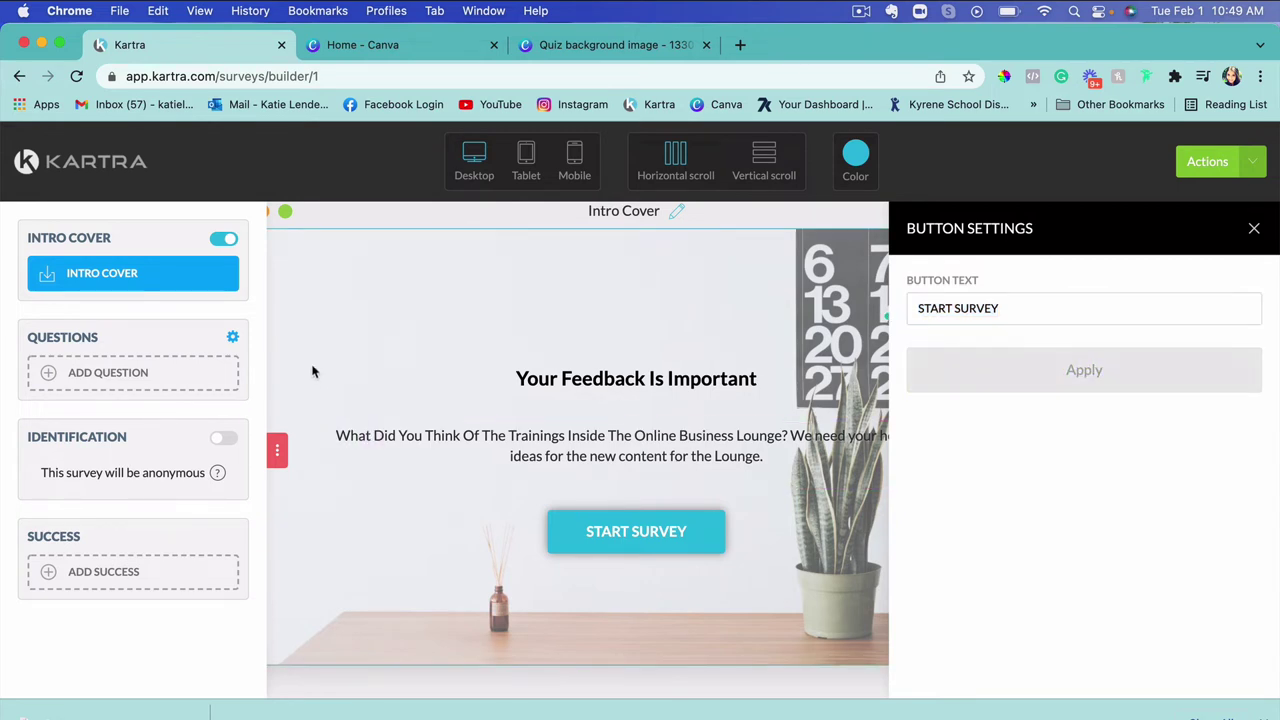
left_click(1254, 229)
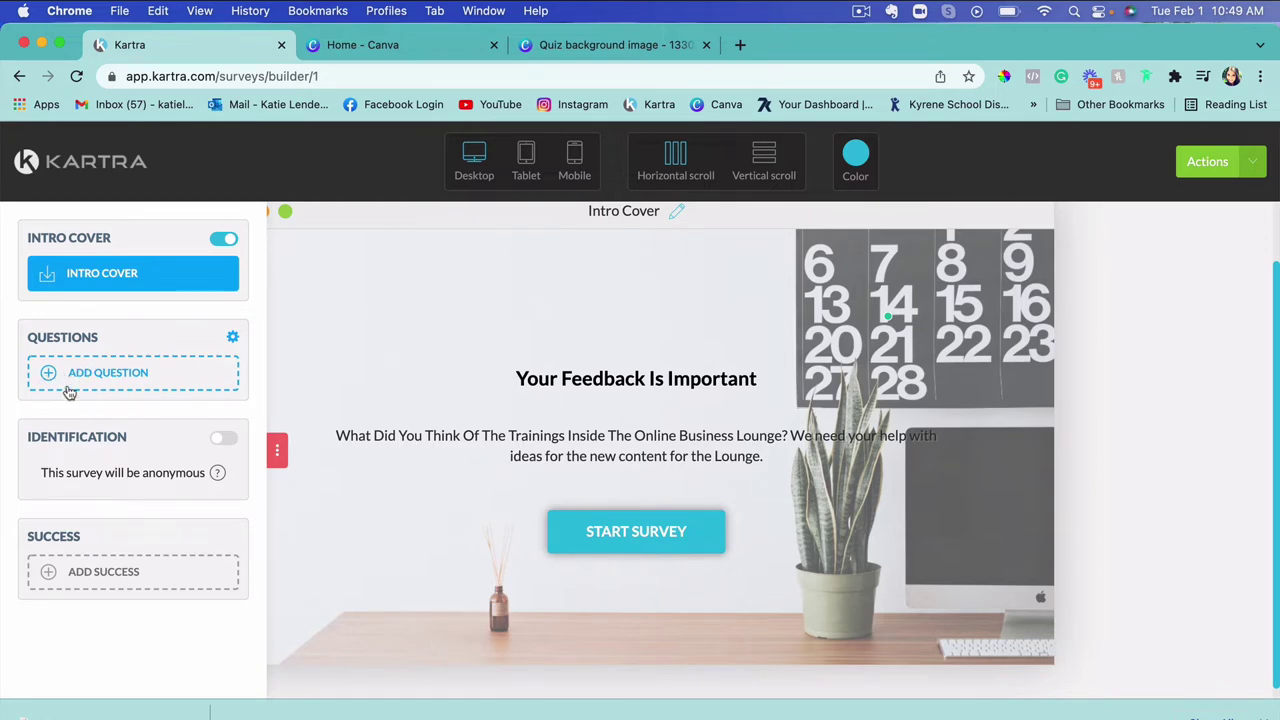
Add a first question using the Only text layout with the Text Single option answer type and save it.
left_click(131, 373)
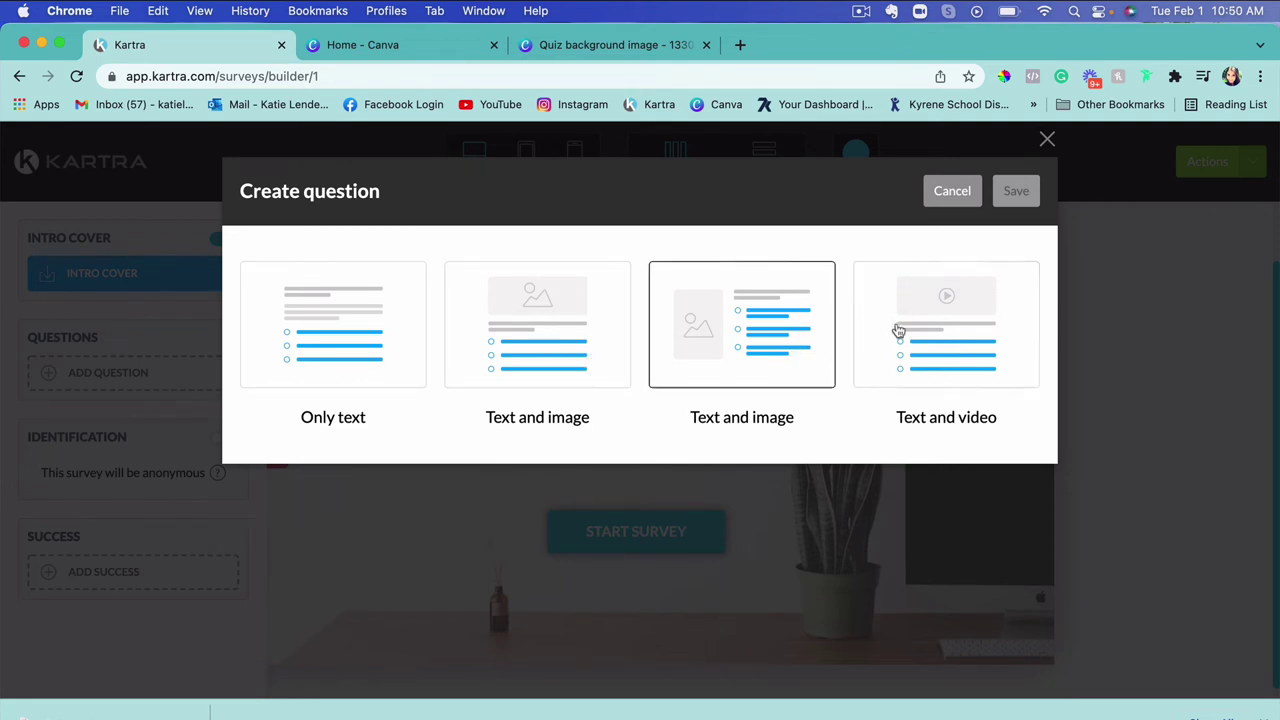
left_click(347, 301)
scroll(345, 463, "down", 3)
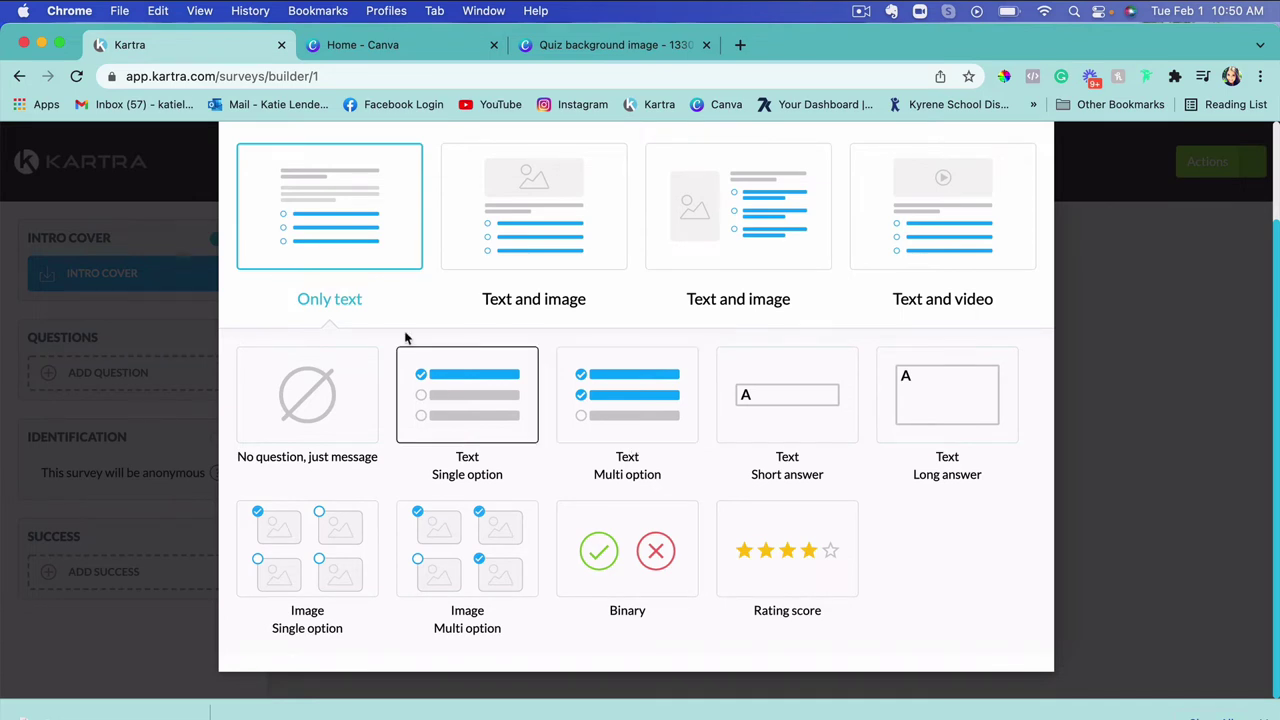
left_click(449, 378)
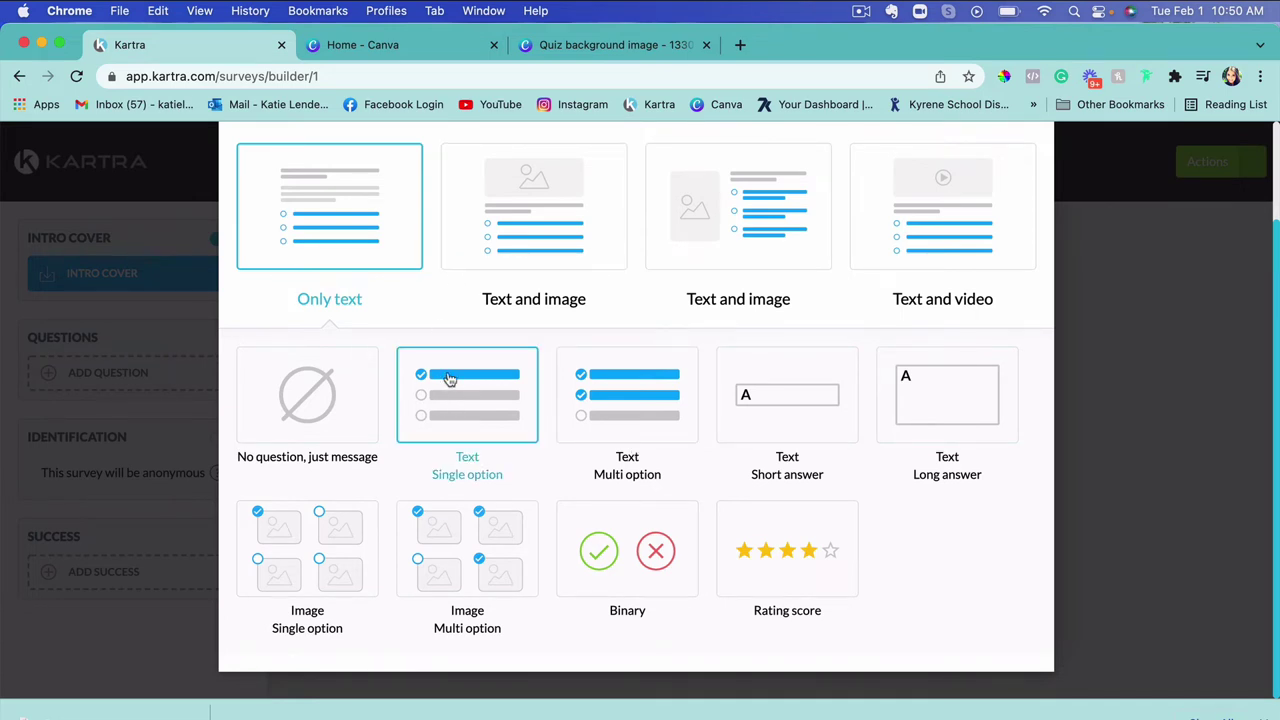
scroll(823, 408, "up", 2)
left_click(1024, 199)
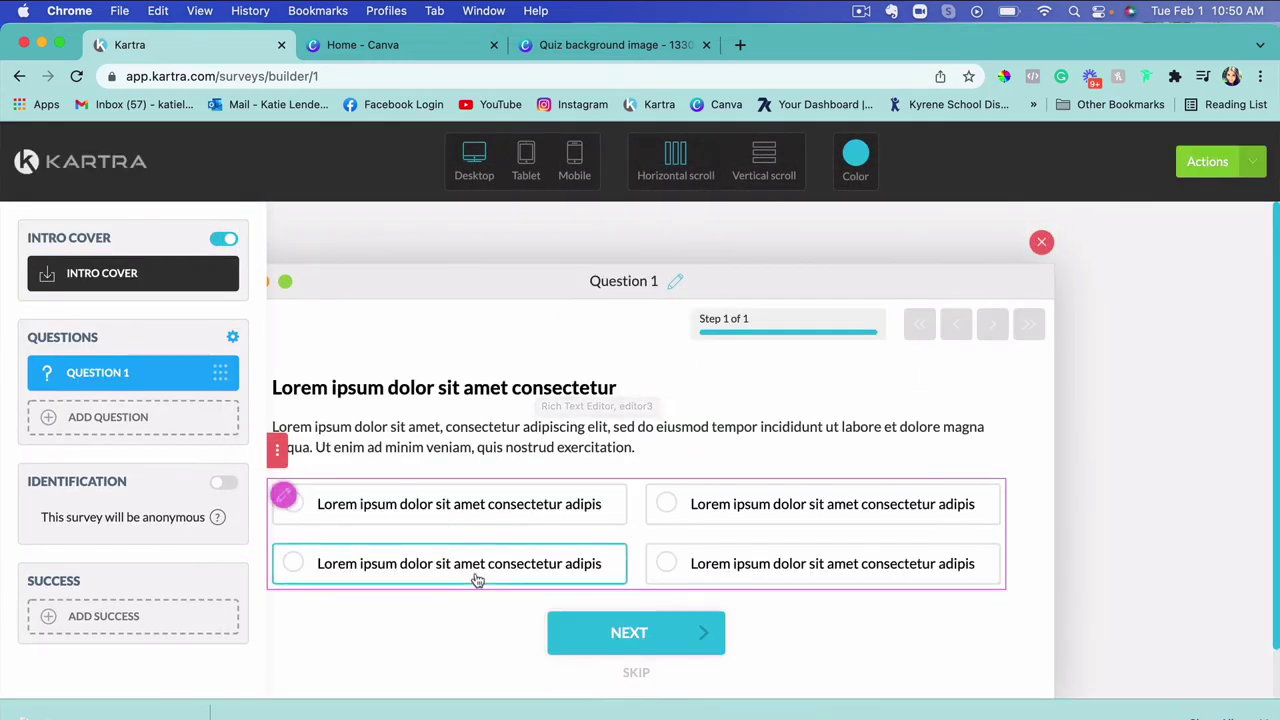
Change the question's heading to "What did you think of the Lounge?" and delete the placeholder paragraph below it.
double_click(477, 388)
triple_click(477, 388)
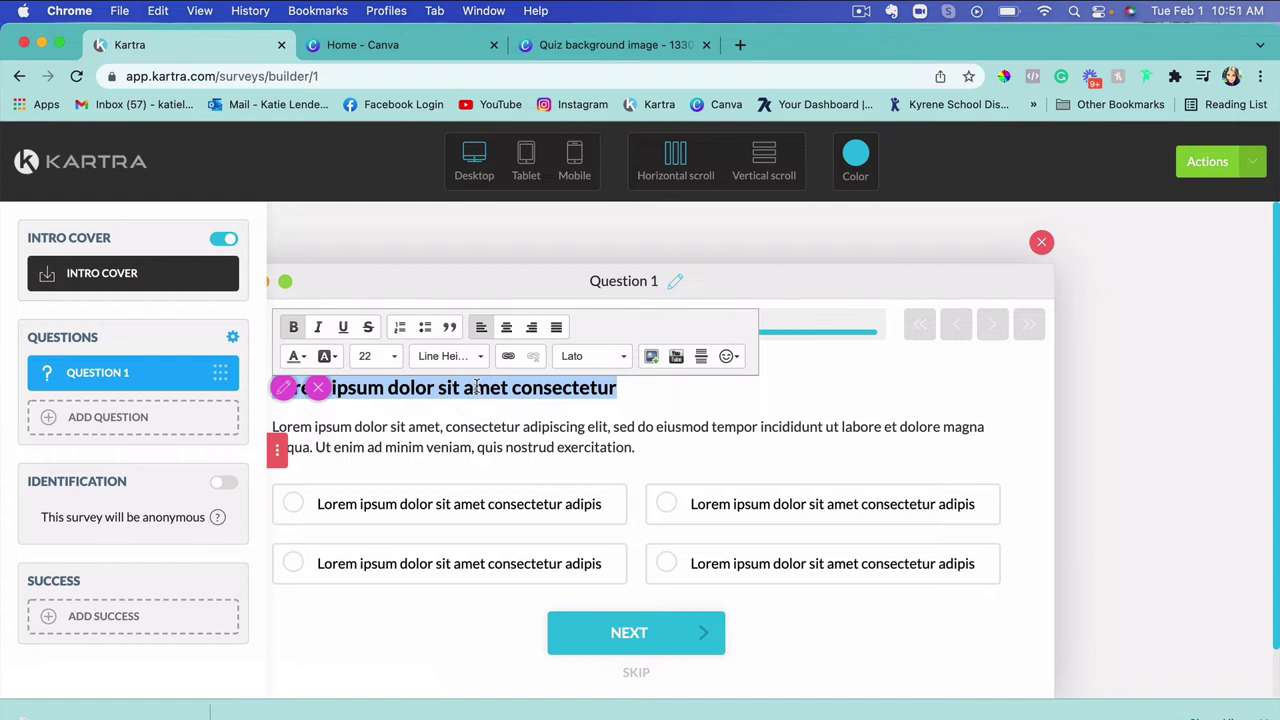
type("What did you think of the Lounge?")
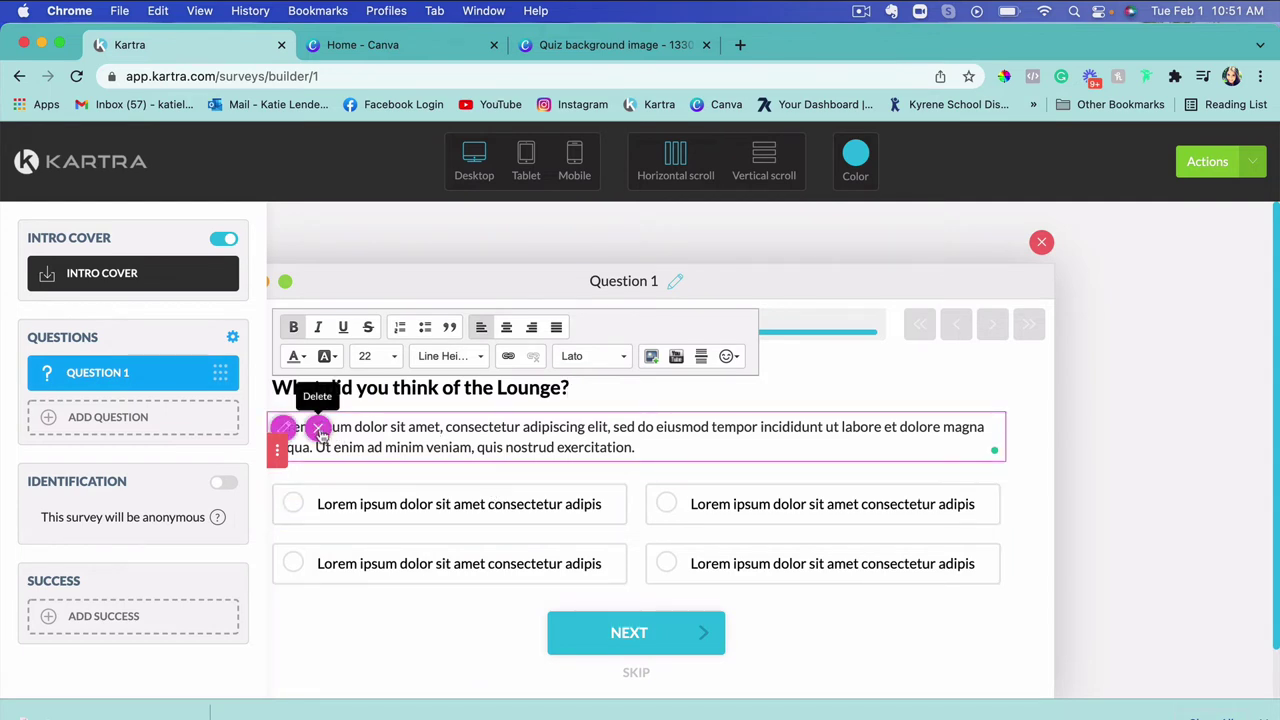
left_click(318, 428)
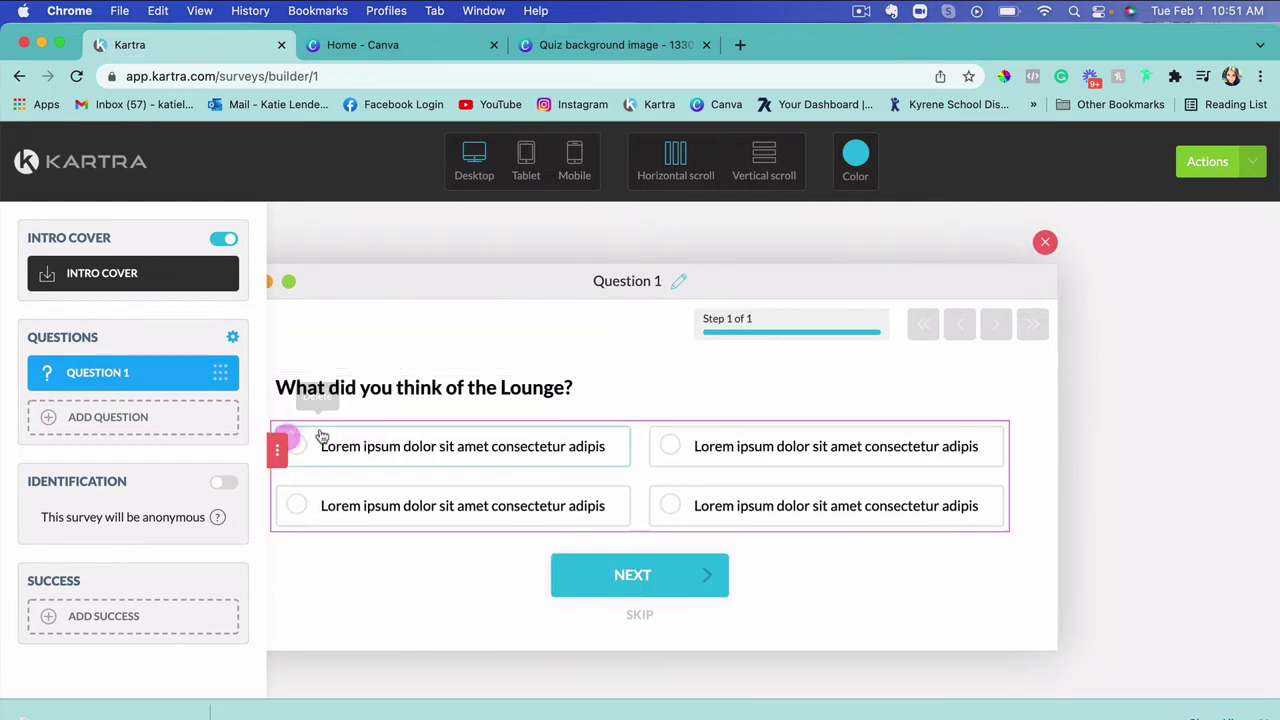
Make the question mandatory and set its options to "Very Satisfied With The Content", "Satisfied But Expected More Training", "It's OK." and "Did Not Meet My Expectations".
left_click(390, 450)
left_click(299, 439)
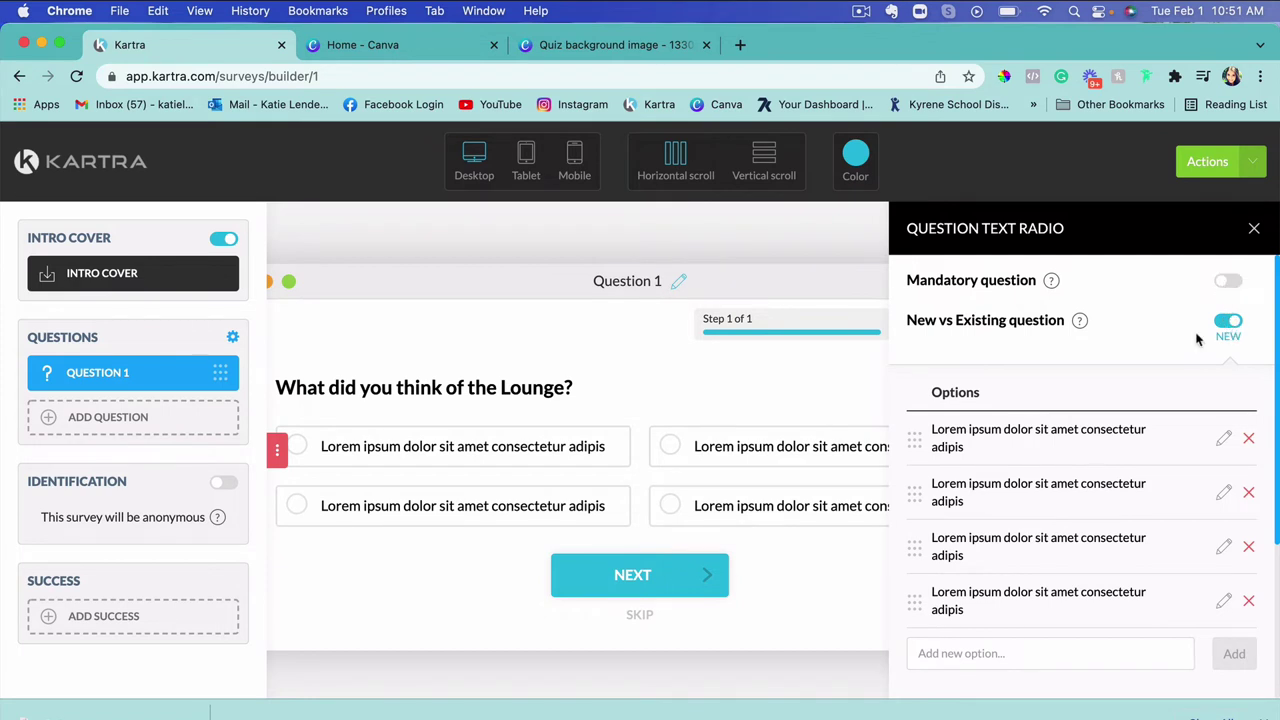
left_click(1229, 280)
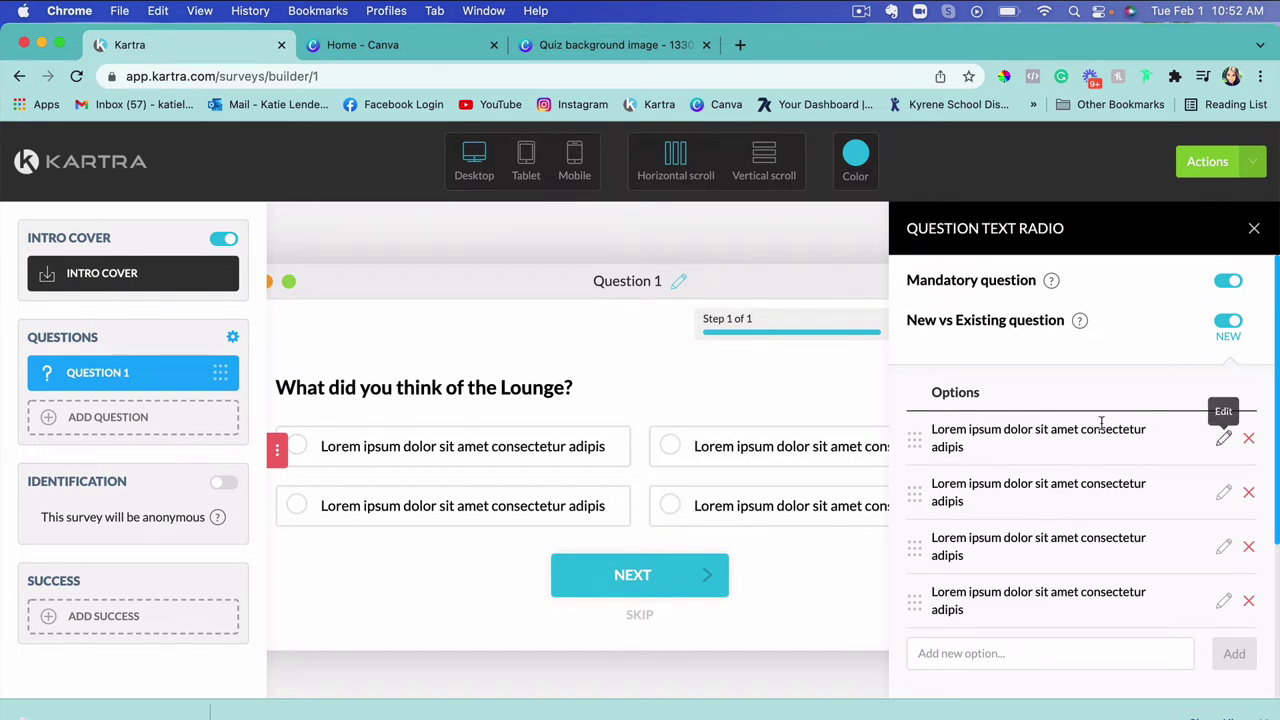
left_click(1223, 438)
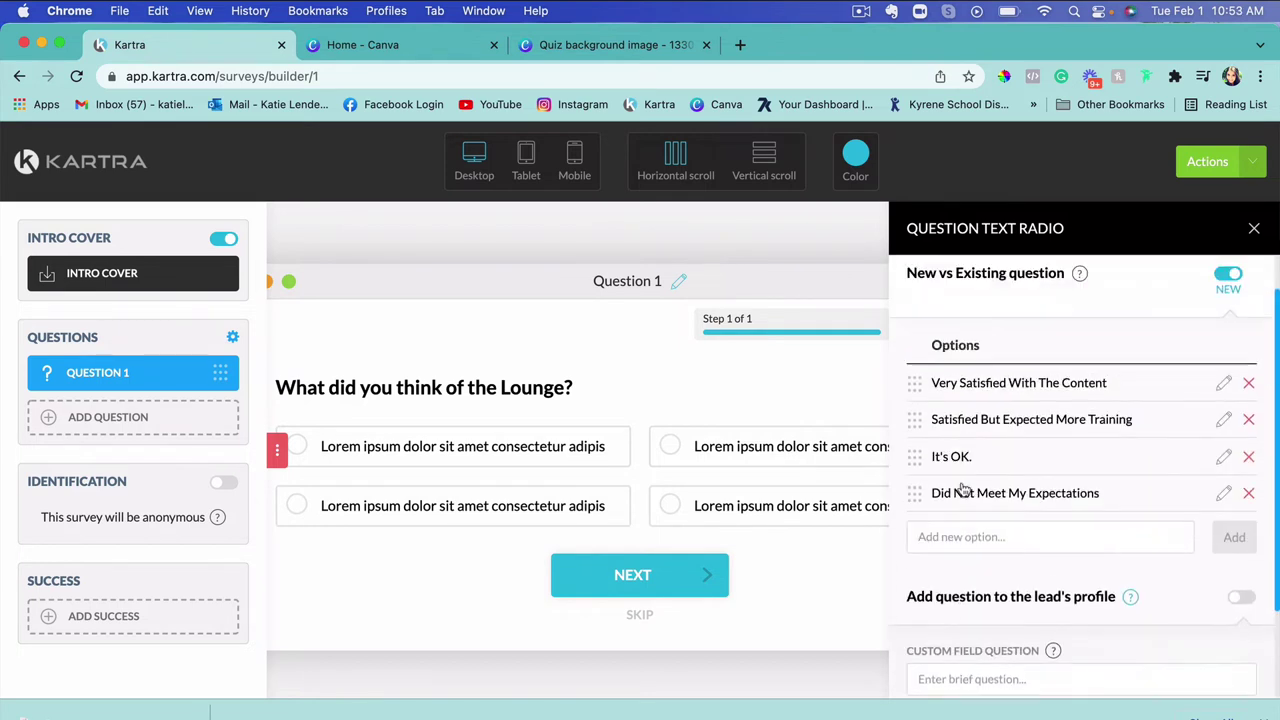
scroll(980, 520, "up", 1)
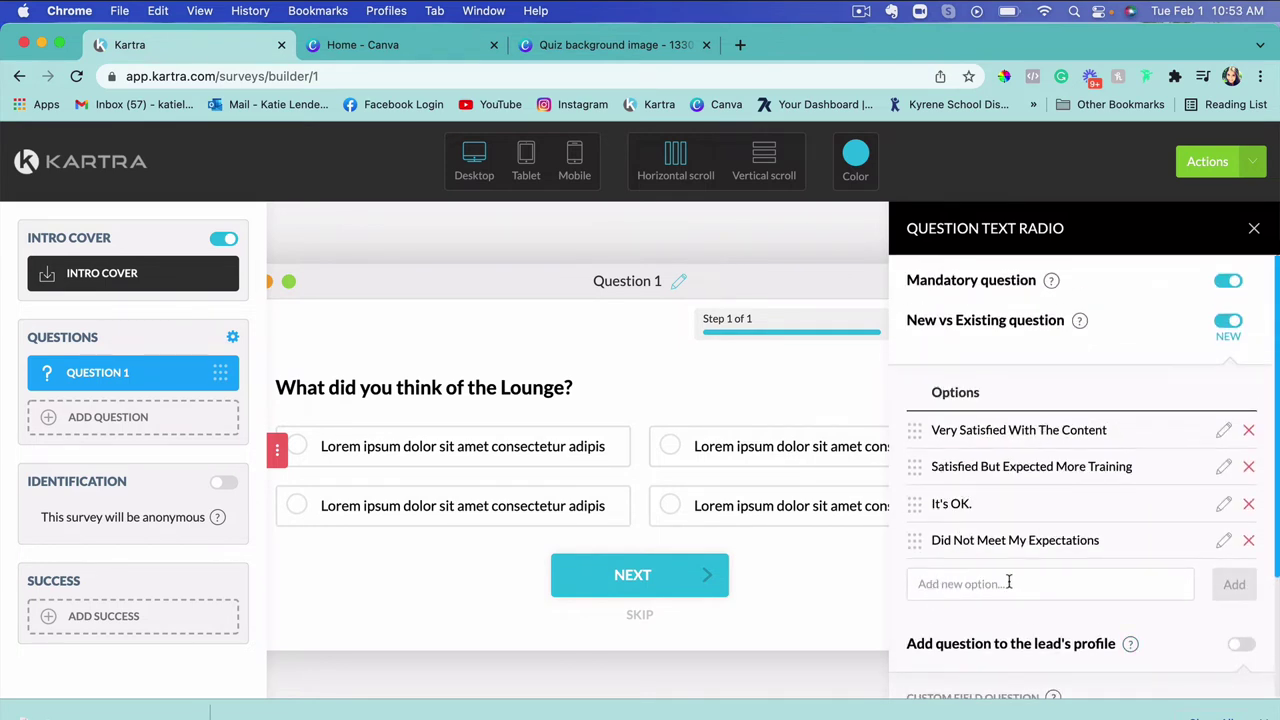
scroll(1009, 582, "down", 3)
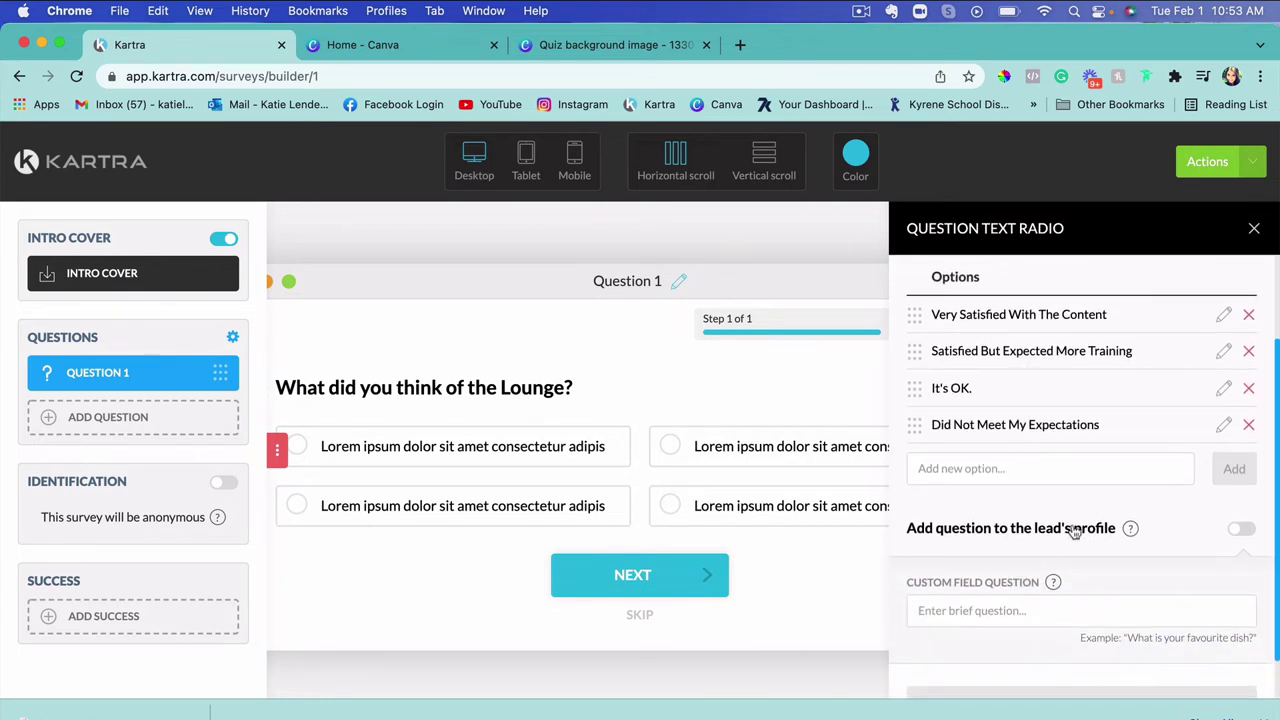
left_click(1079, 469)
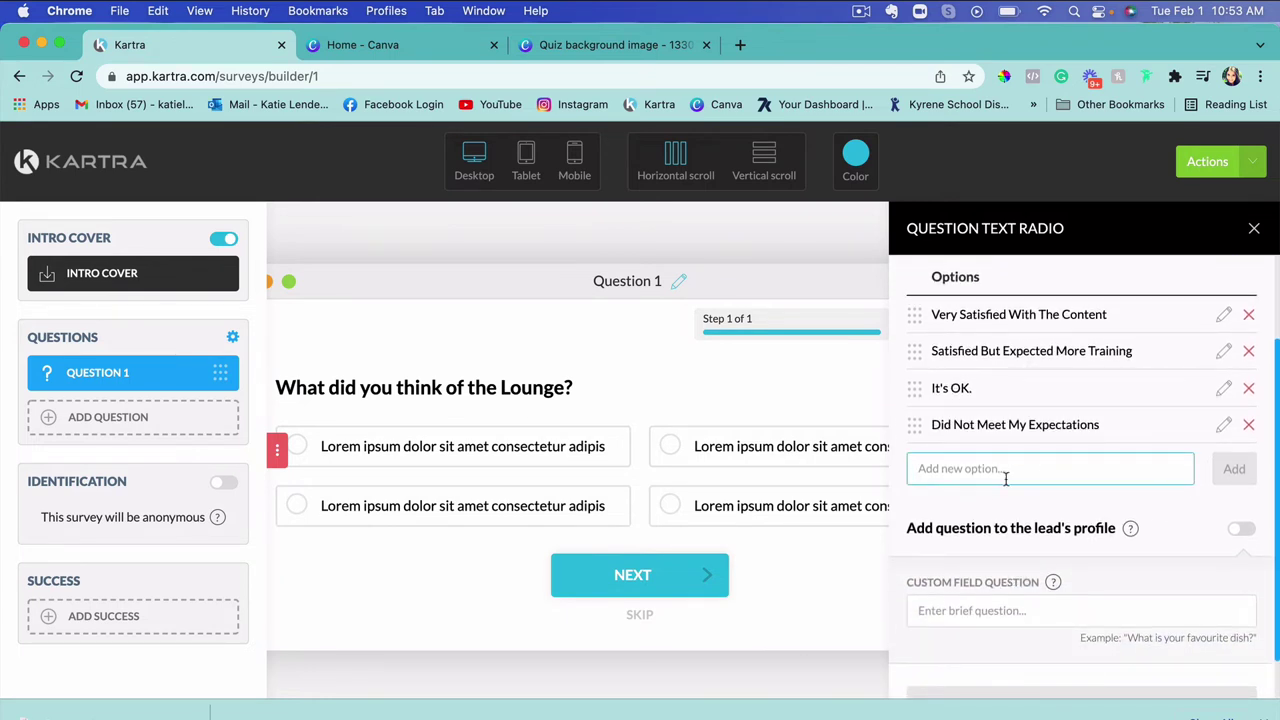
type("jhg")
double_click(1063, 471)
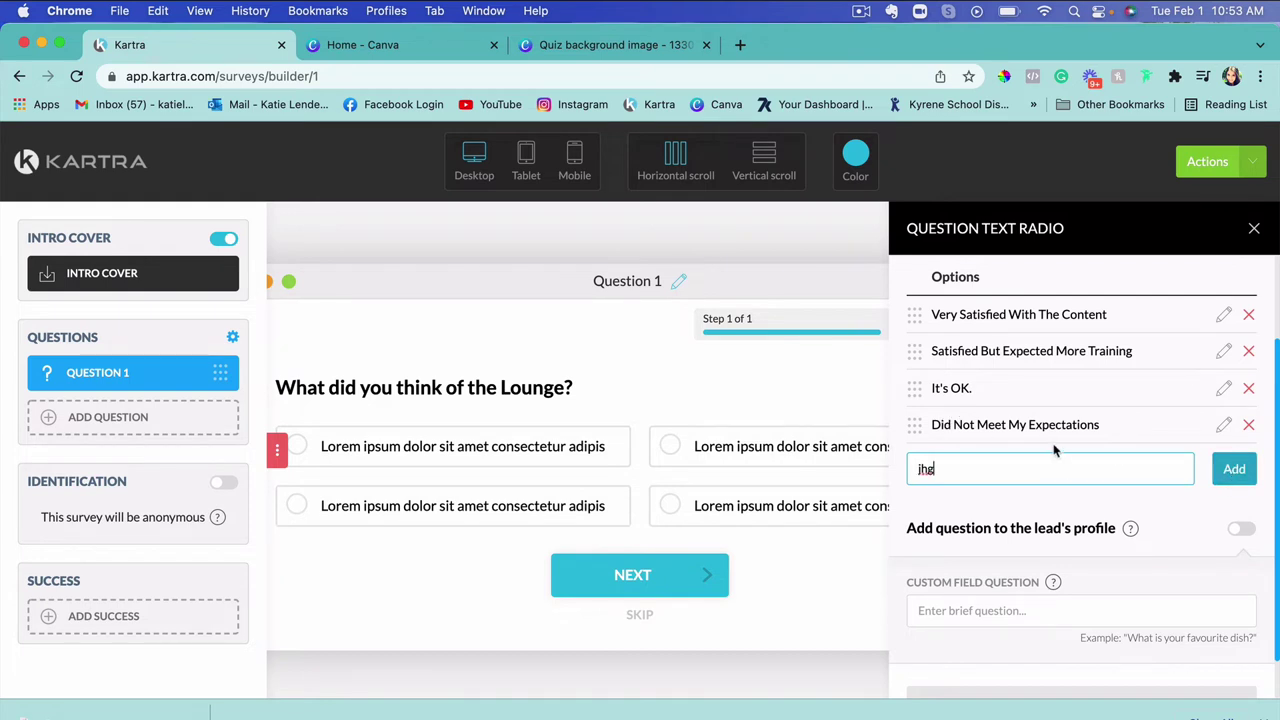
key("BackSpace")
key("BackSpace")
key("BackSpace")
Add the question to the lead's profile with identifier WhatDidYouThinkOfTheLounge and custom field question "The Lounge Feedback", apply it and close the question settings.
scroll(975, 488, "down", 1)
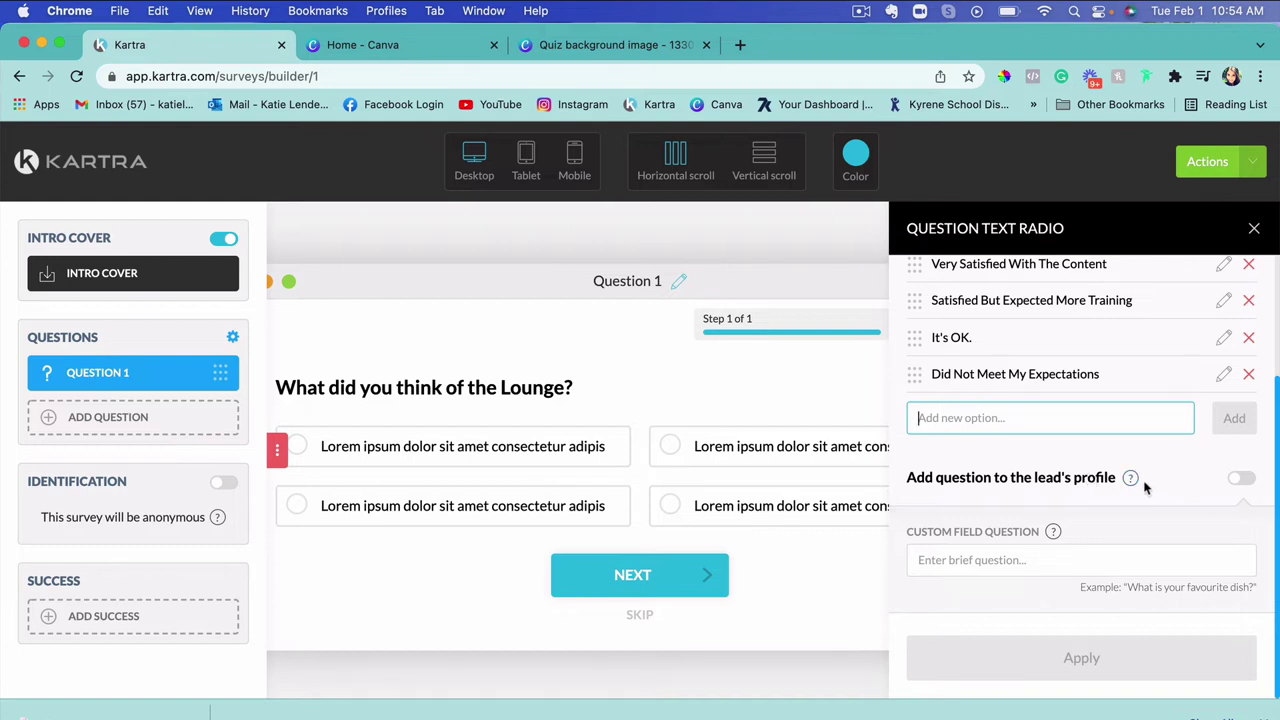
left_click(1247, 480)
scroll(1058, 528, "down", 2)
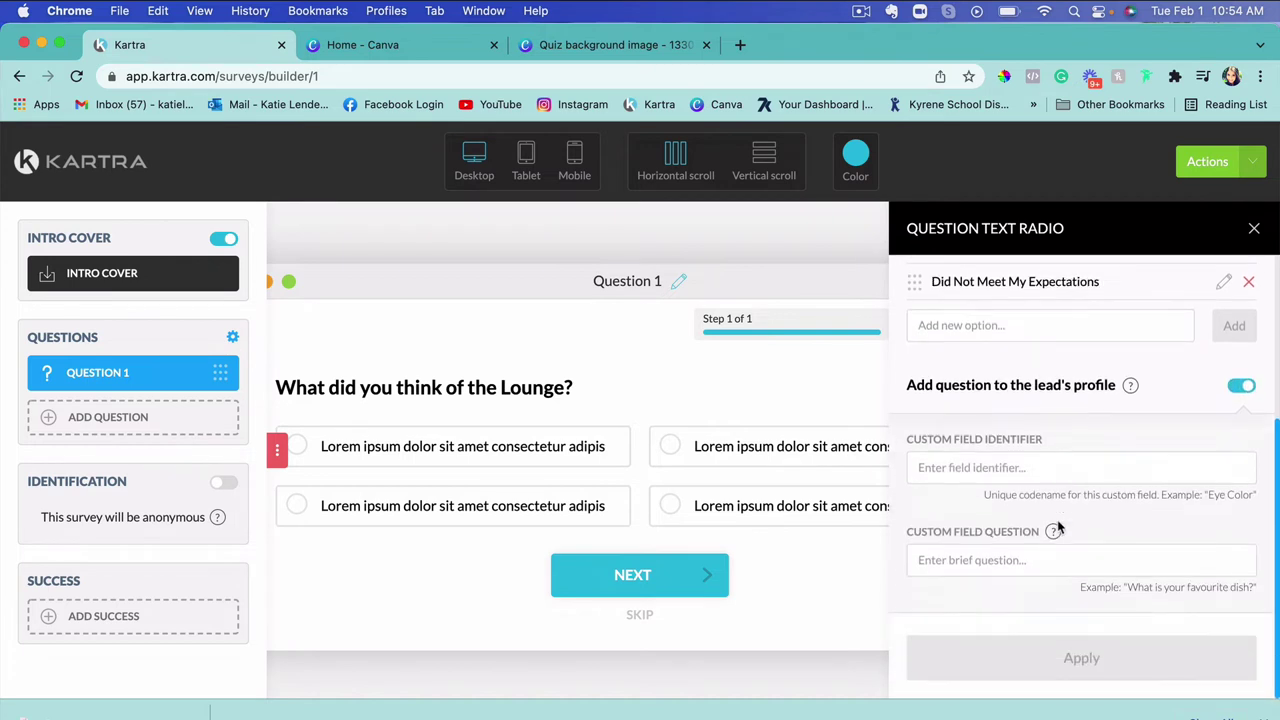
left_click(970, 458)
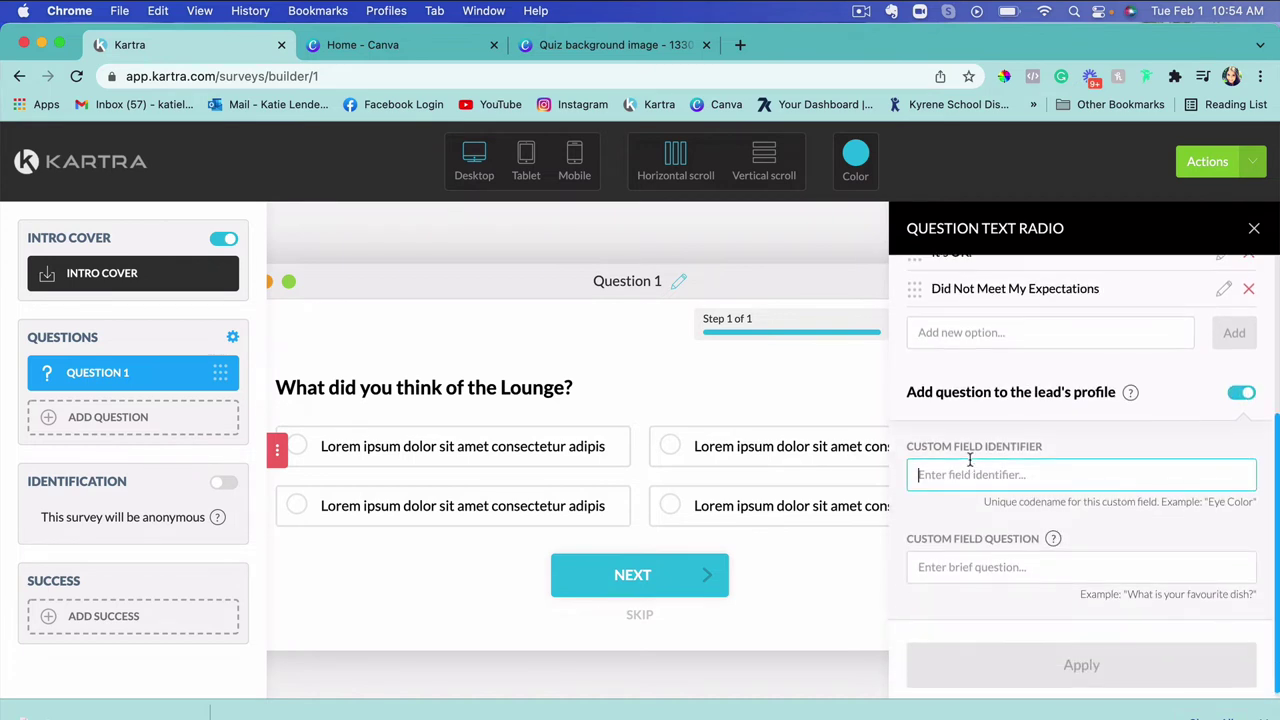
scroll(993, 472, "up", 5)
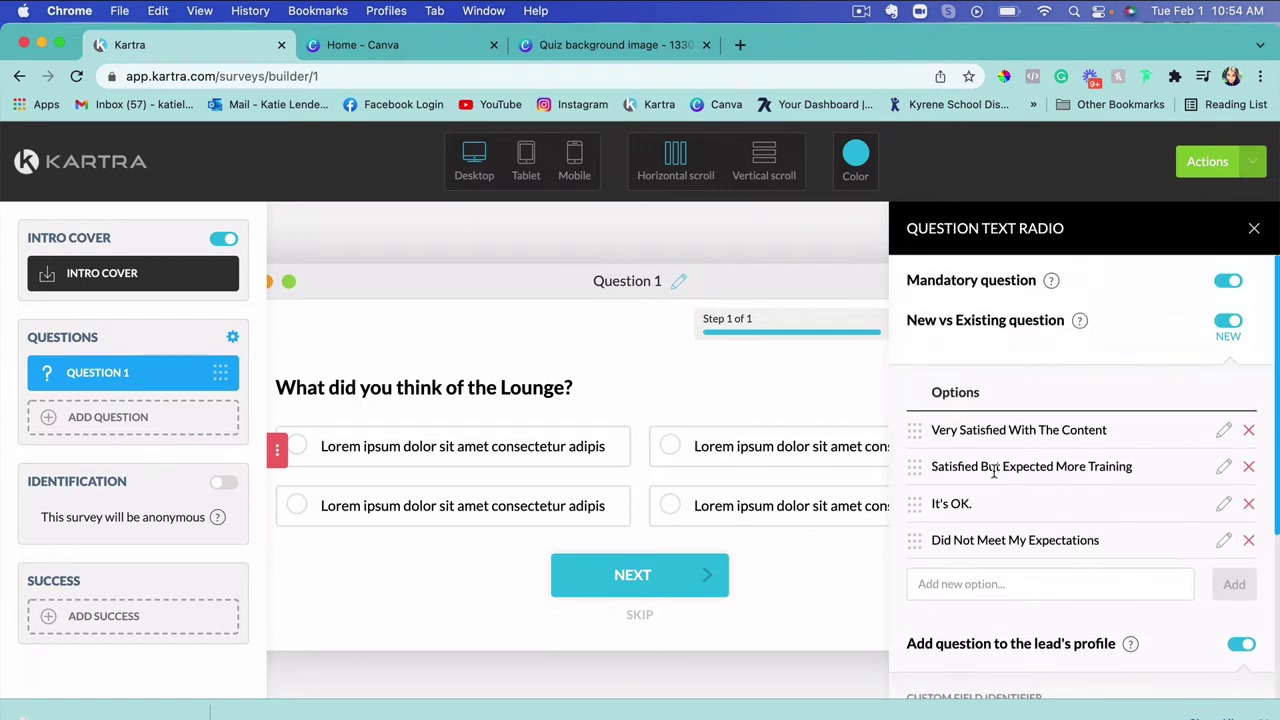
scroll(1014, 503, "down", 4)
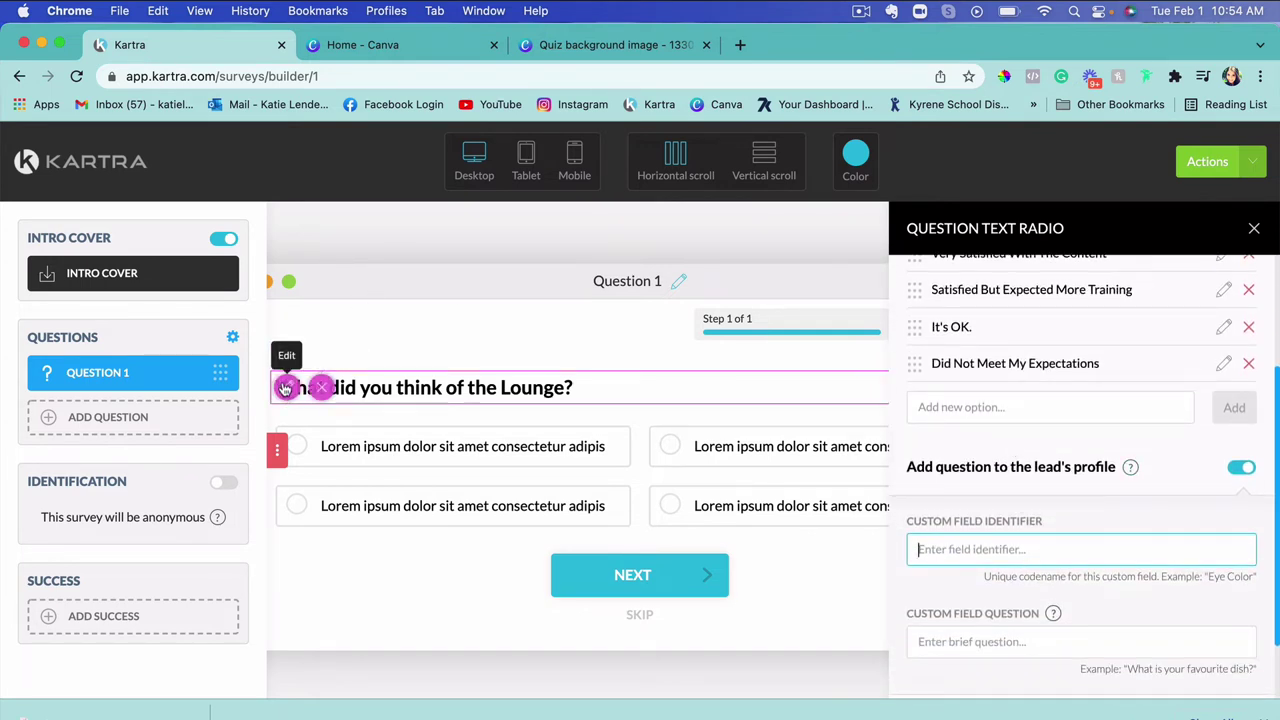
mouse_move(572, 378)
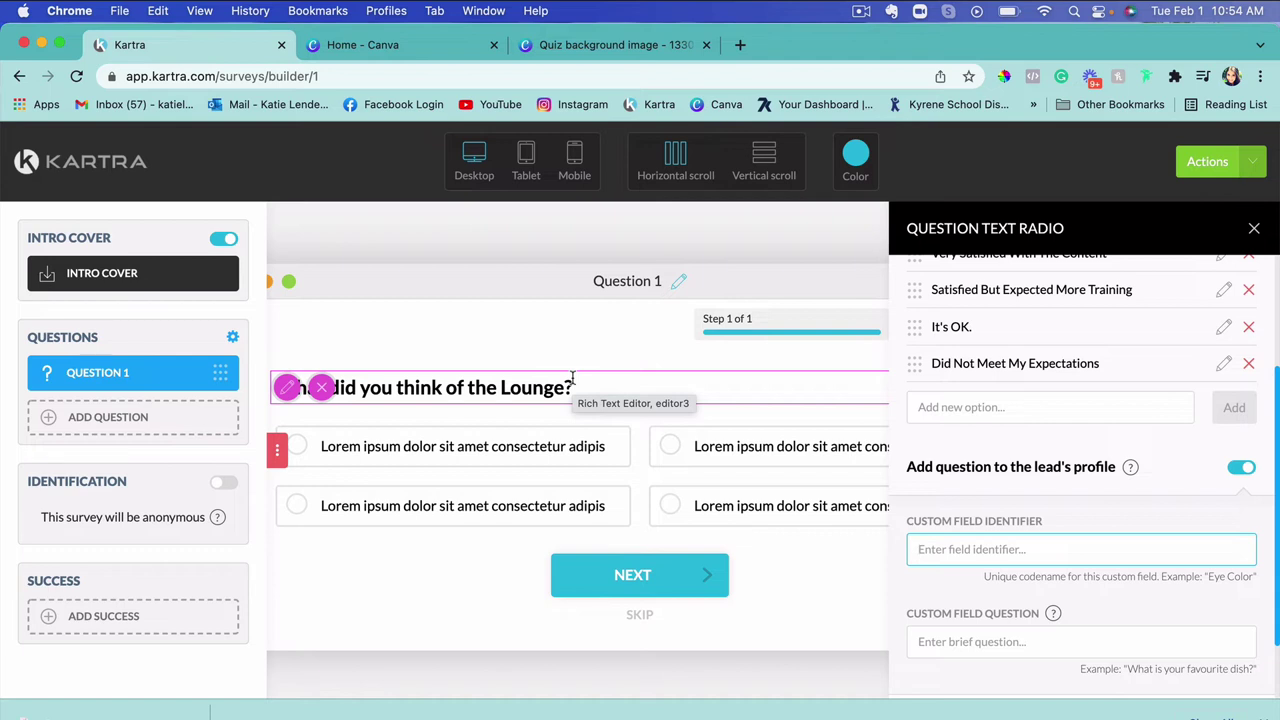
type("WhatDidYouThinkOfTheLounge")
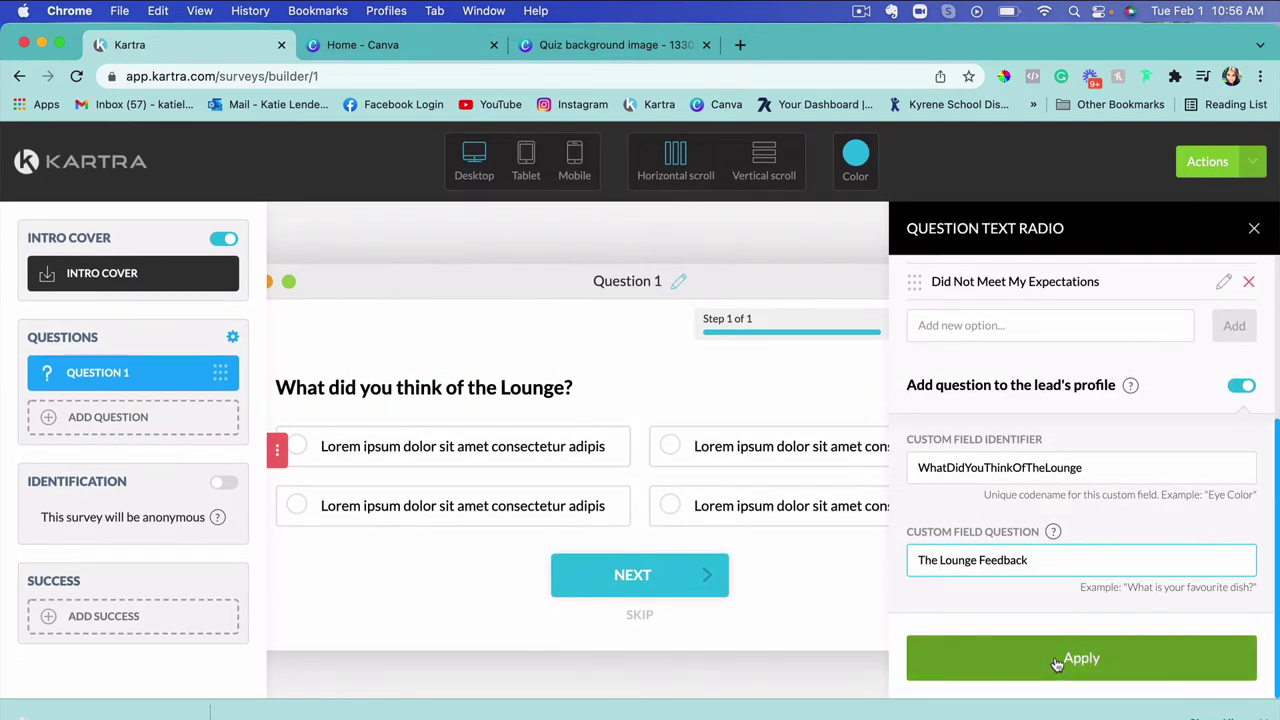
left_click(1057, 662)
left_click(1253, 228)
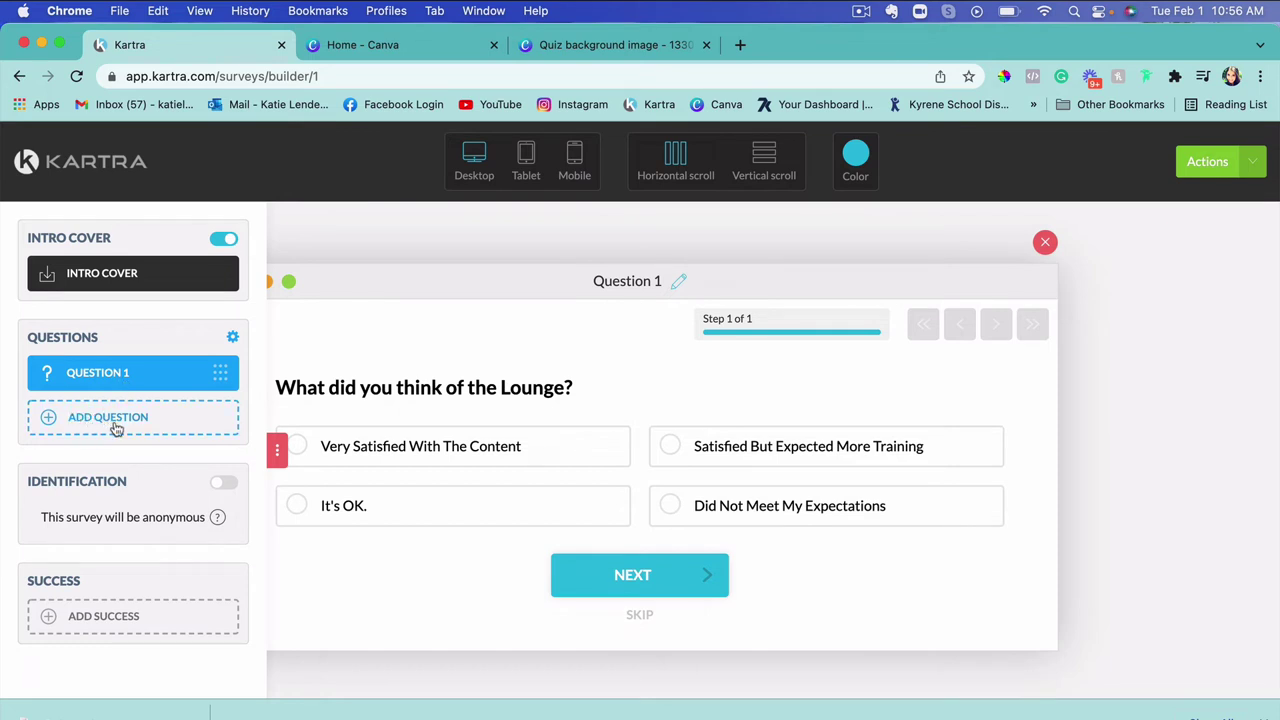
Turn on identification for the survey and create an identification form with the Only text layout.
left_click(226, 484)
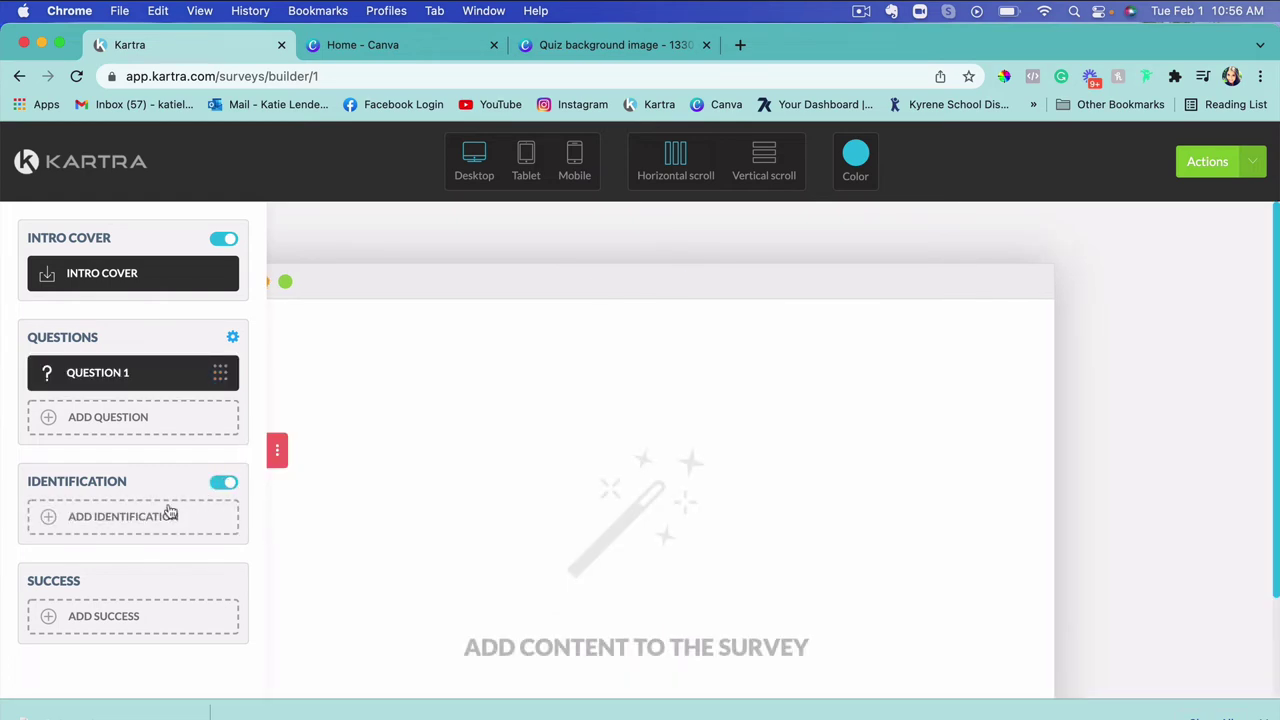
left_click(150, 518)
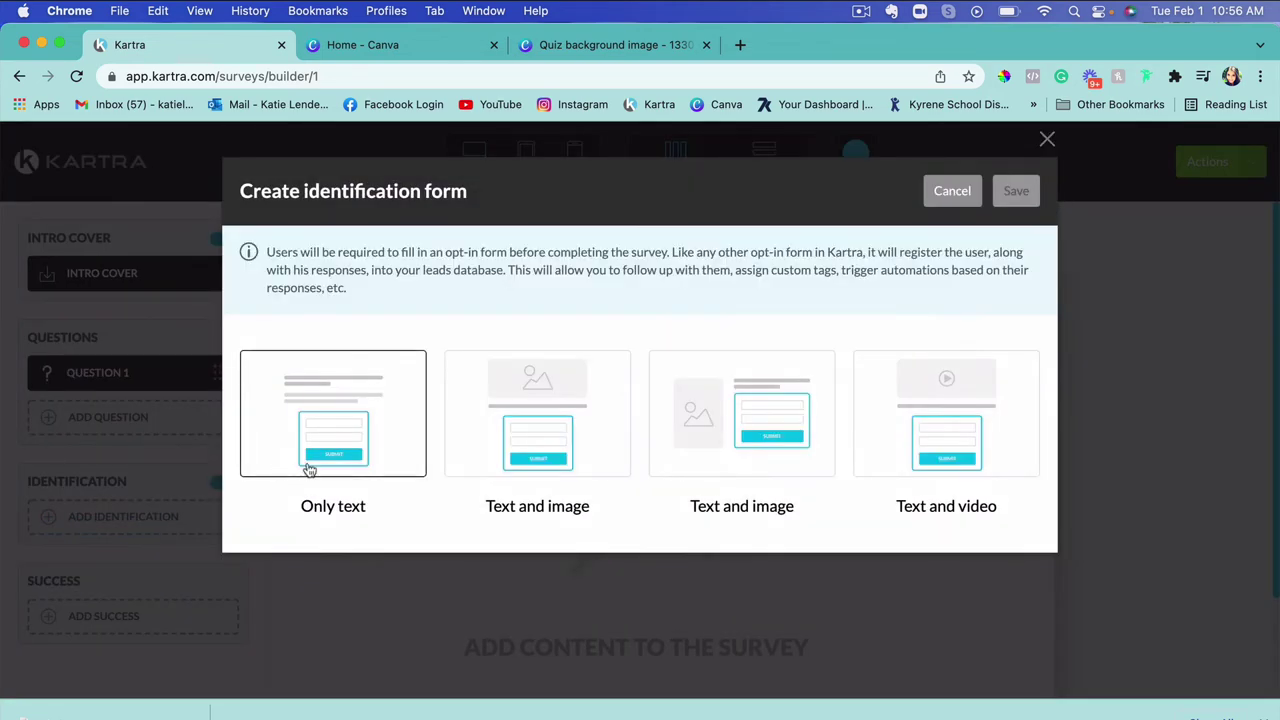
left_click(343, 420)
left_click(1015, 191)
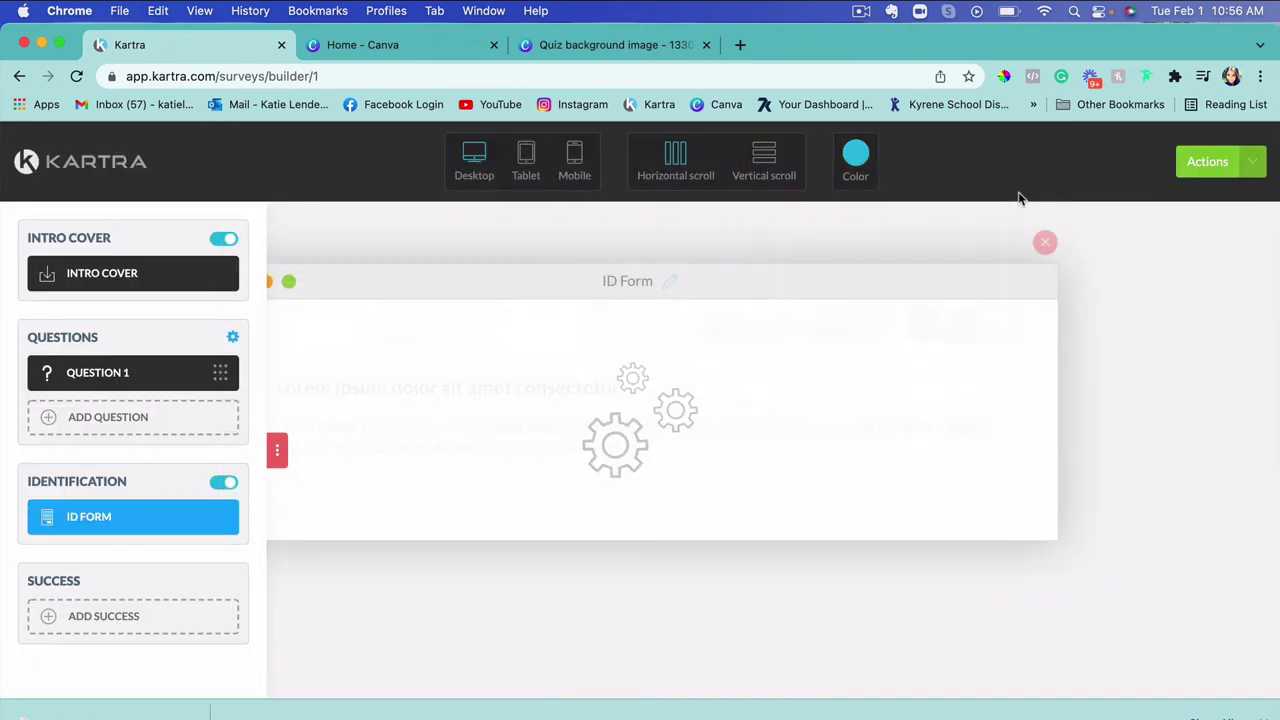
Delete the placeholder heading and paragraph above the identification form's email field.
left_click(430, 388)
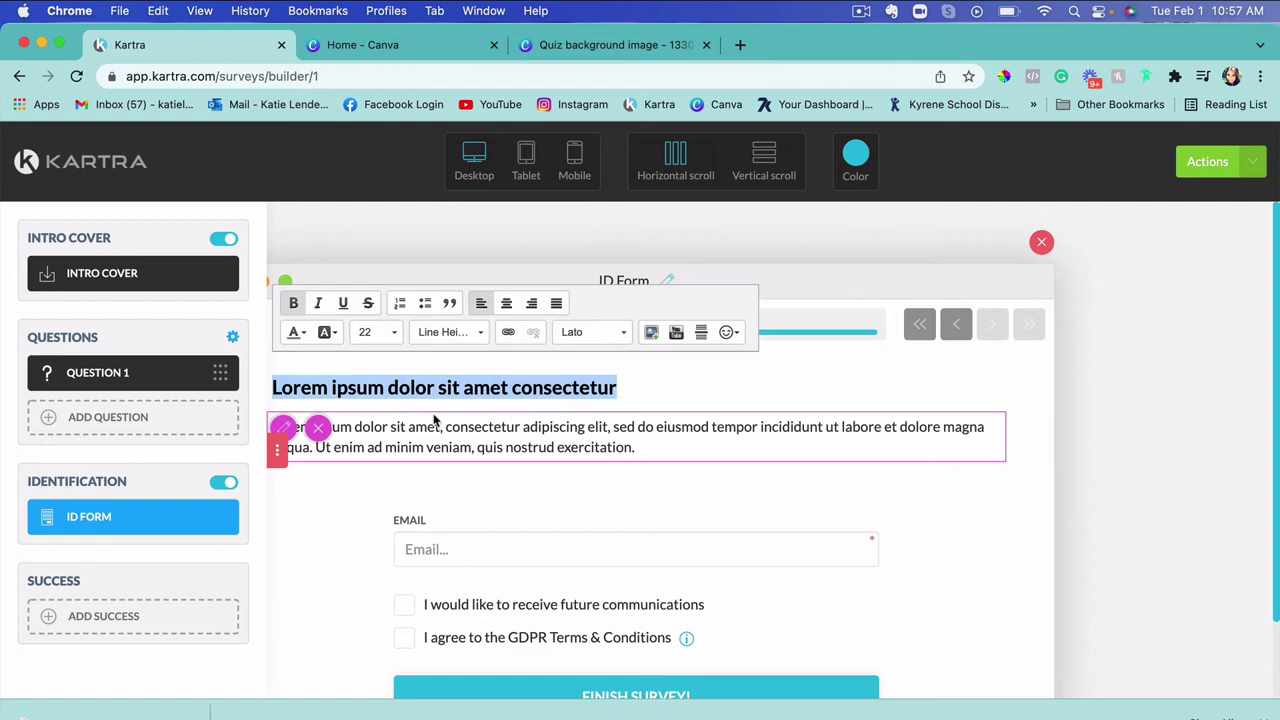
left_click(382, 387)
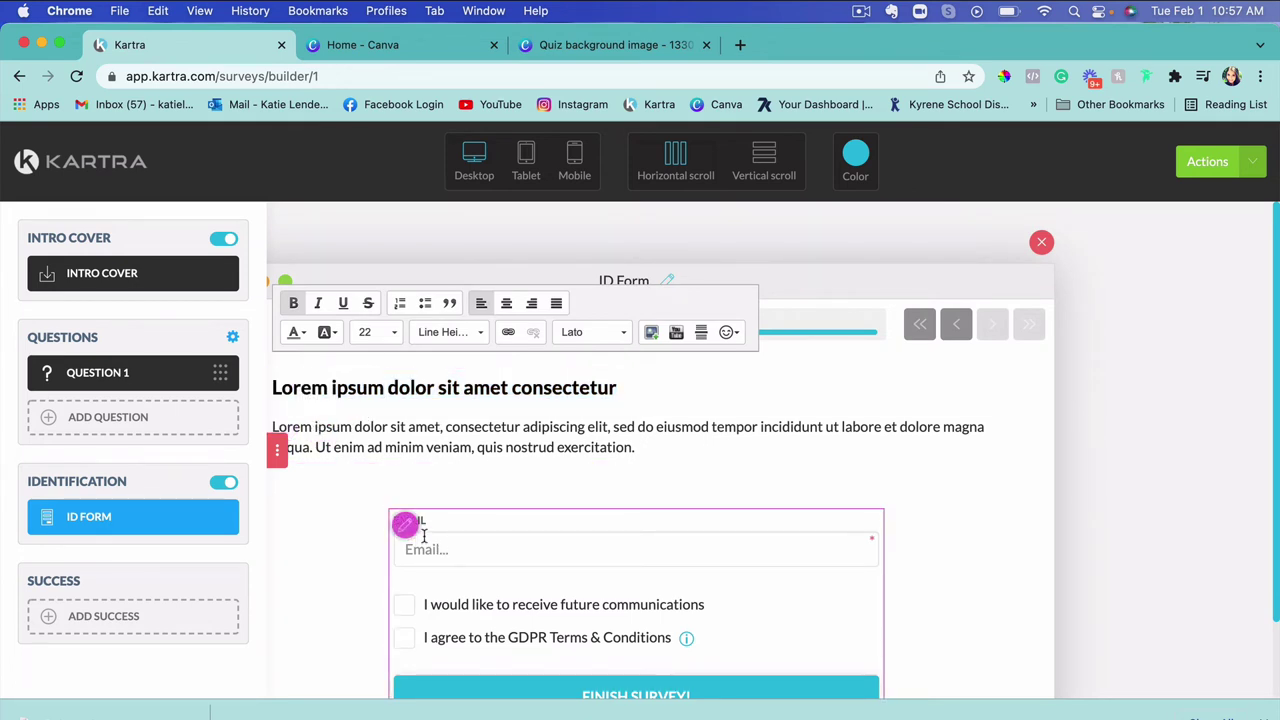
left_click(320, 387)
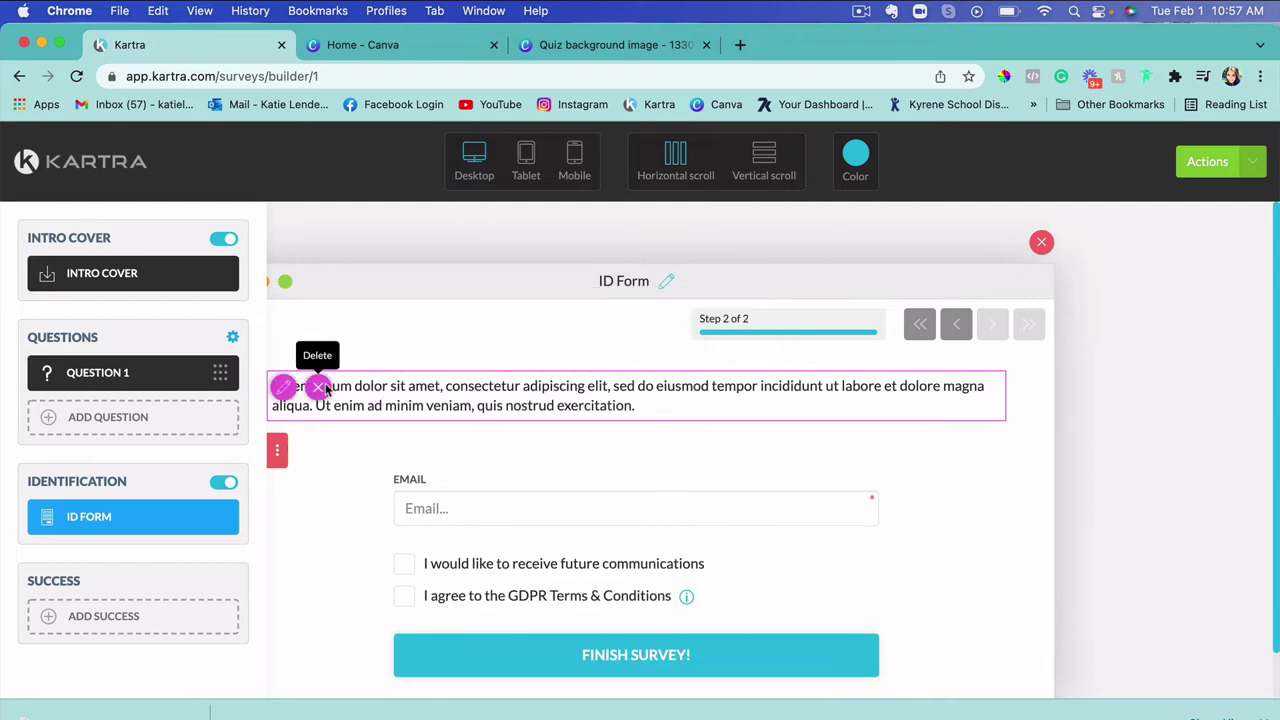
left_click(320, 387)
Add the existing First name field to the identification form as a mandatory field and save it.
left_click(410, 389)
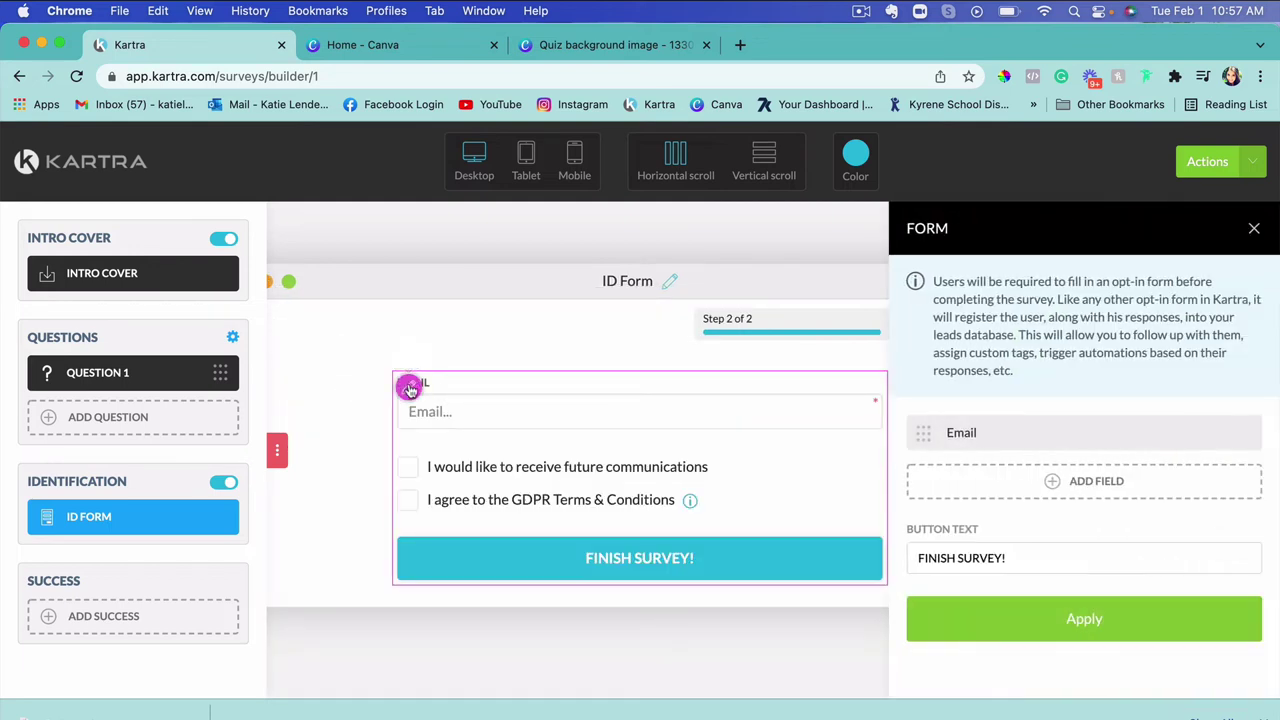
left_click(1084, 483)
left_click(540, 372)
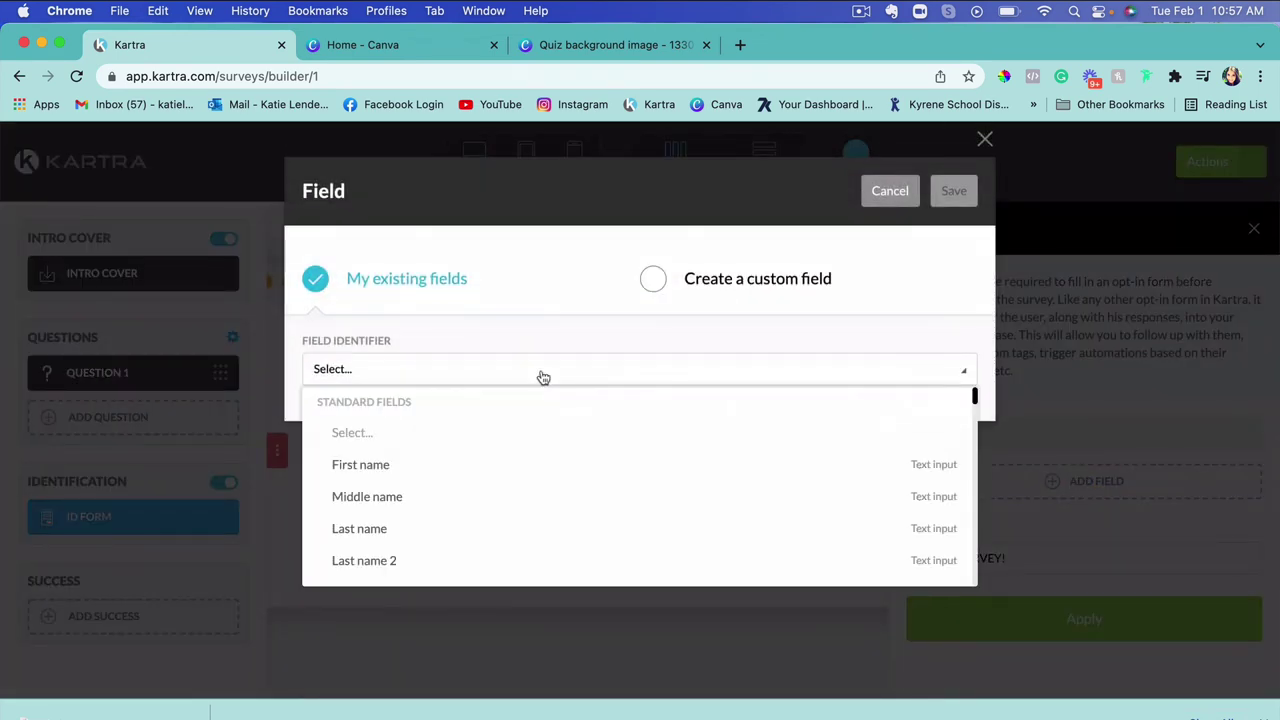
left_click(383, 466)
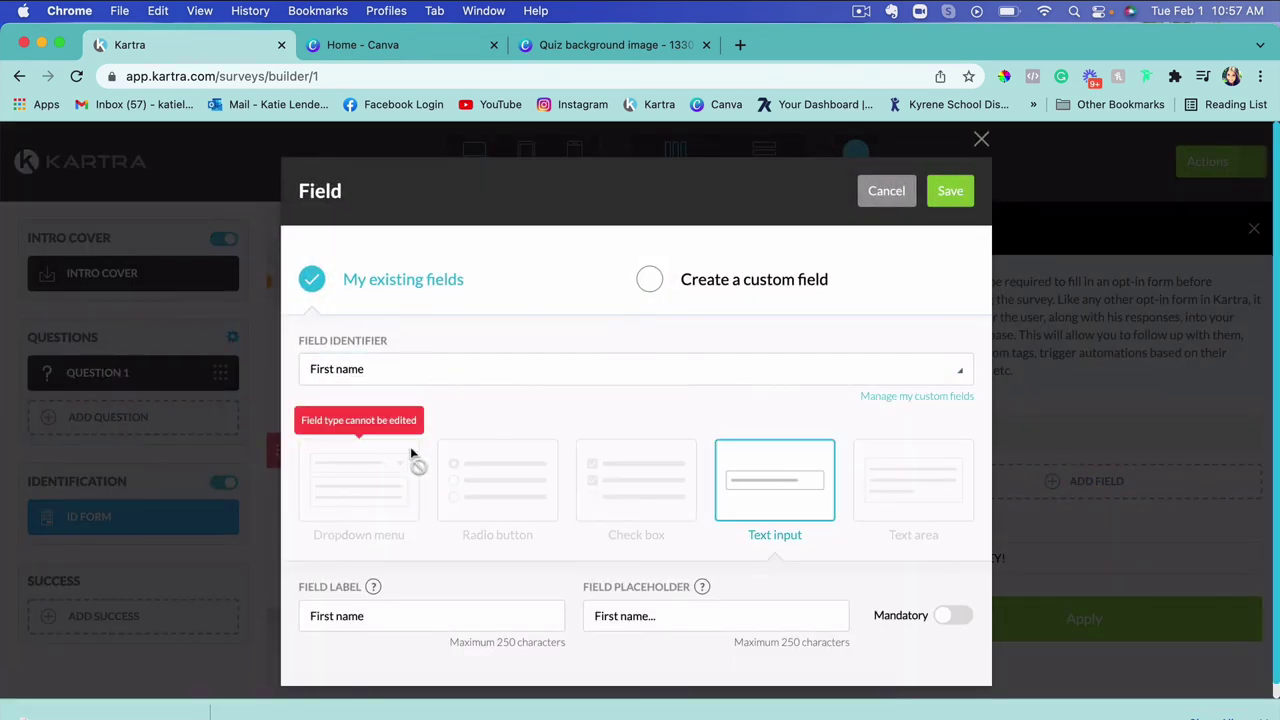
left_click(944, 616)
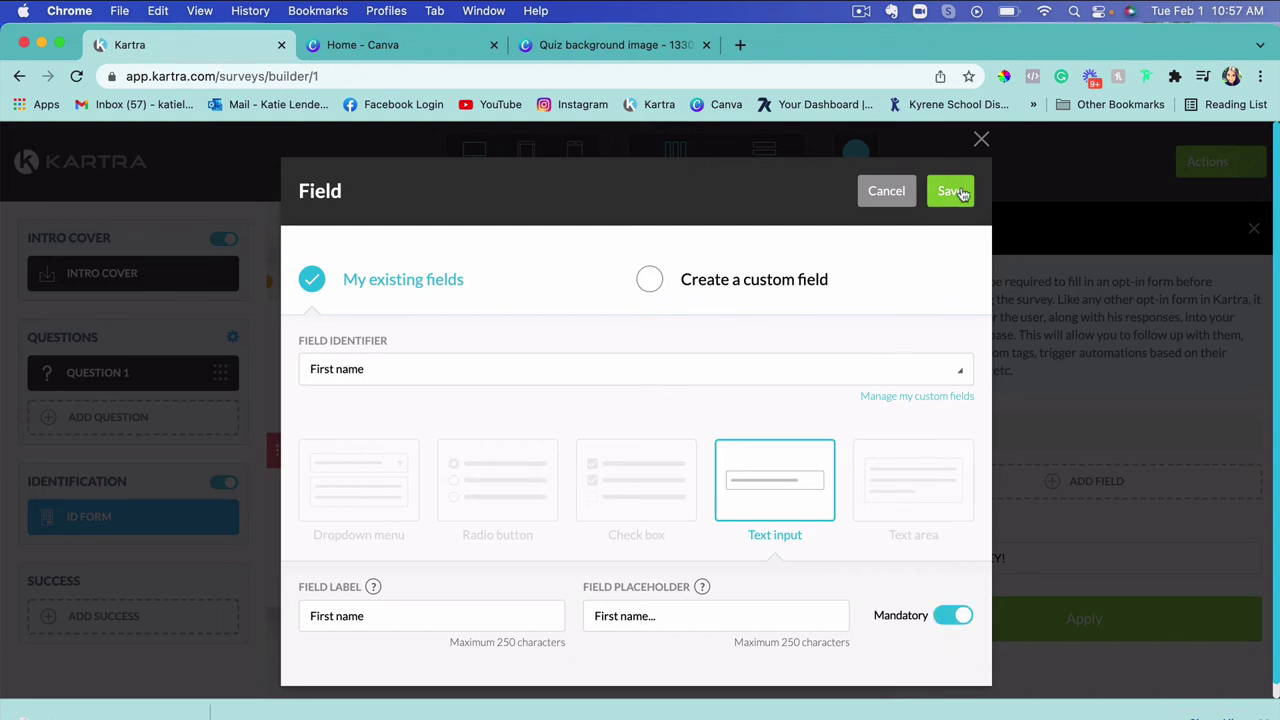
left_click(962, 192)
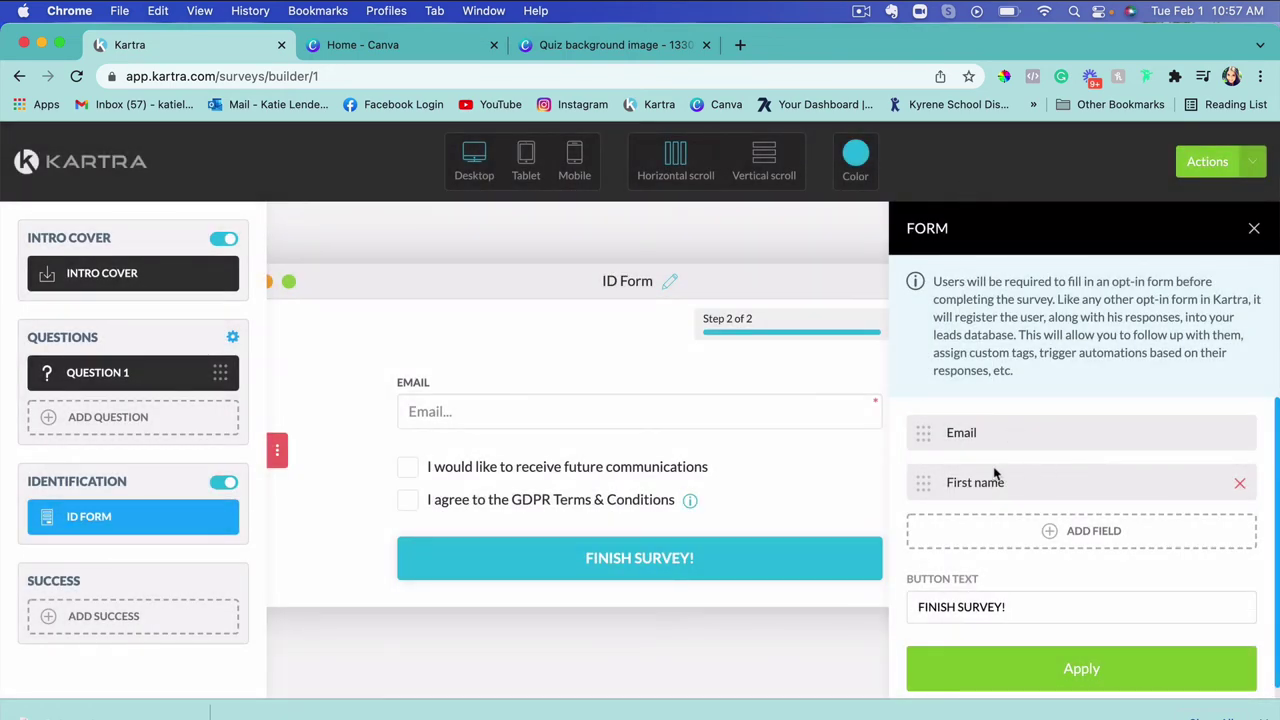
Reorder the form fields so First name comes before Email and apply the form settings.
left_click_drag(922, 483, 920, 433)
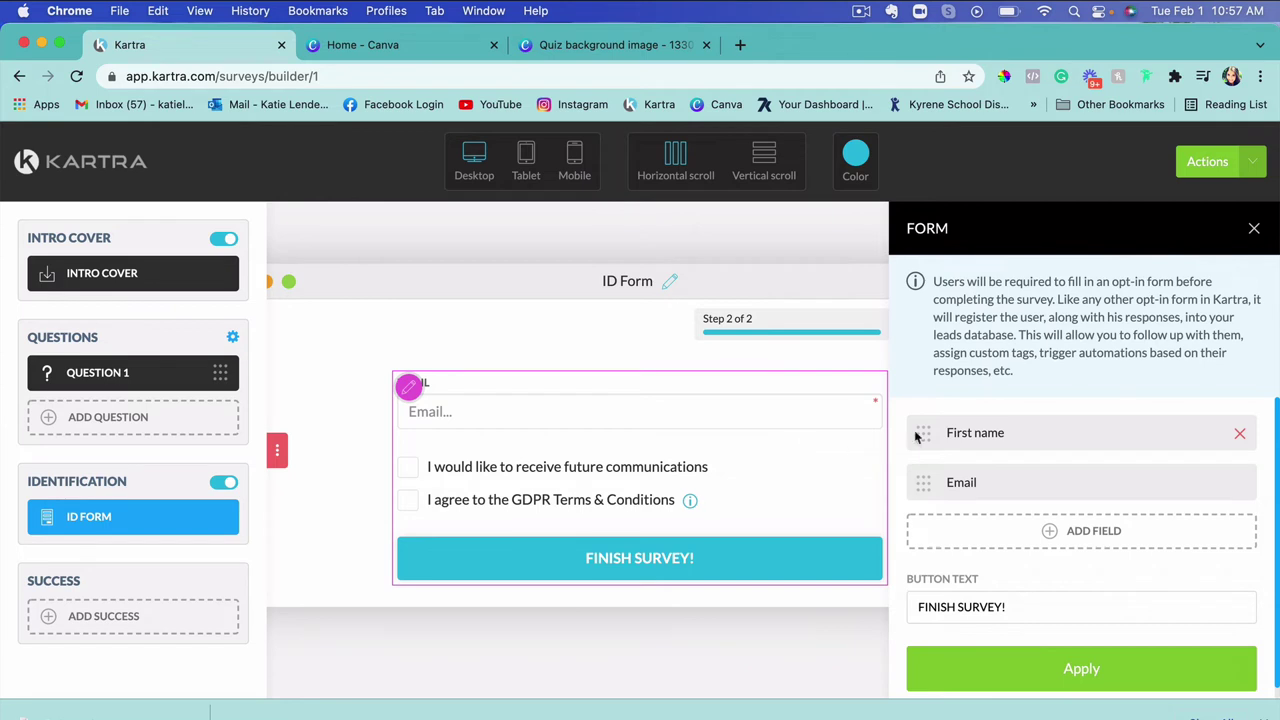
scroll(985, 581, "down", 1)
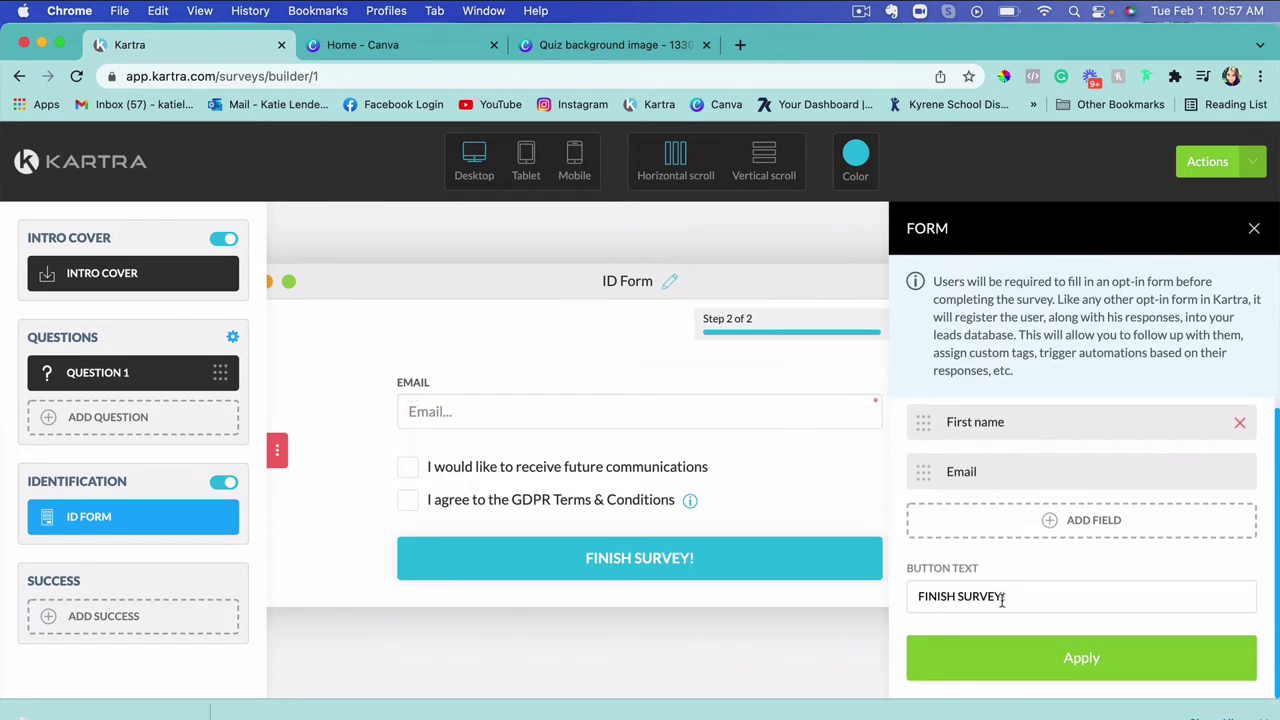
left_click(1080, 660)
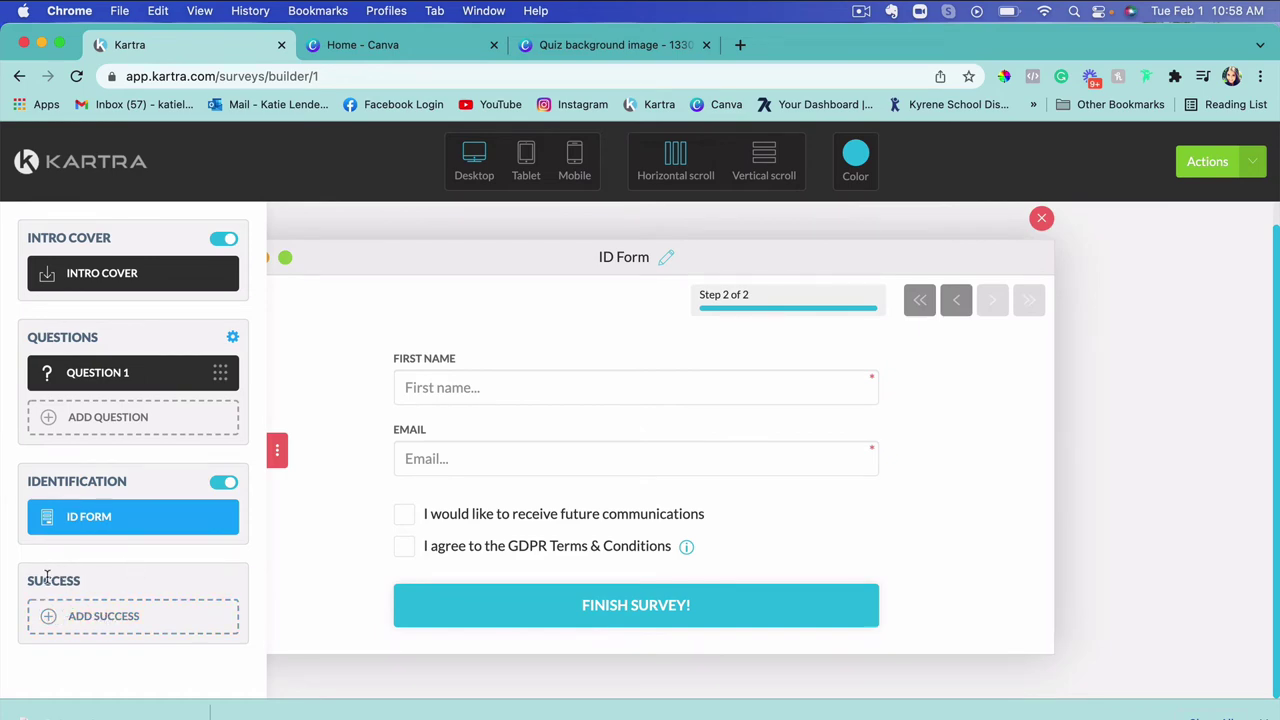
Create a success page that displays a confirmation message in the Only text layout, and close its social media settings.
left_click(104, 614)
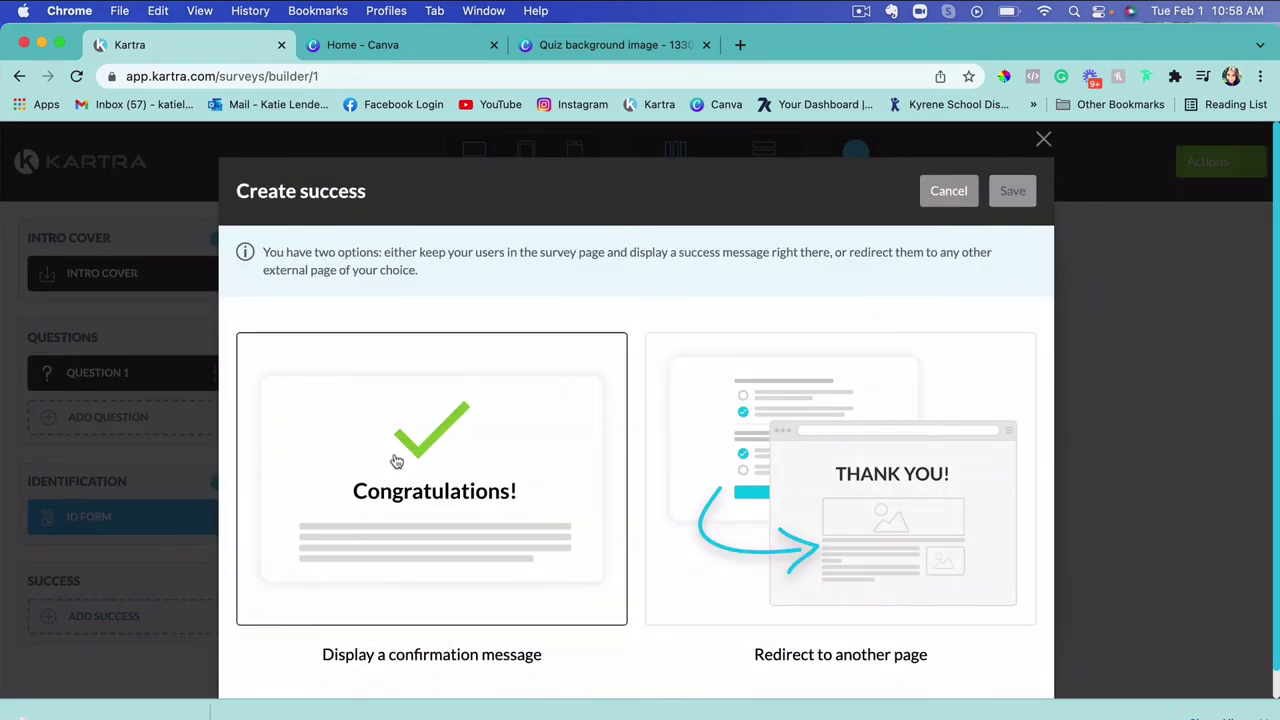
left_click(392, 458)
scroll(533, 381, "down", 1)
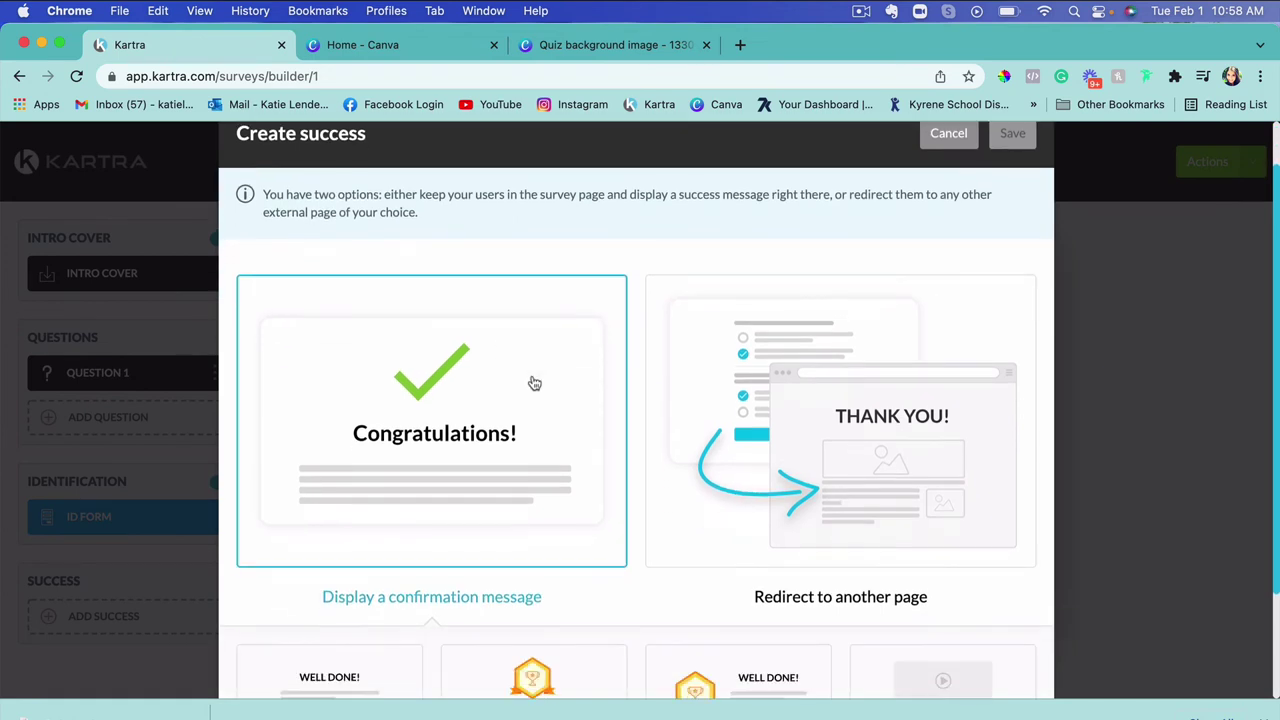
scroll(535, 383, "down", 3)
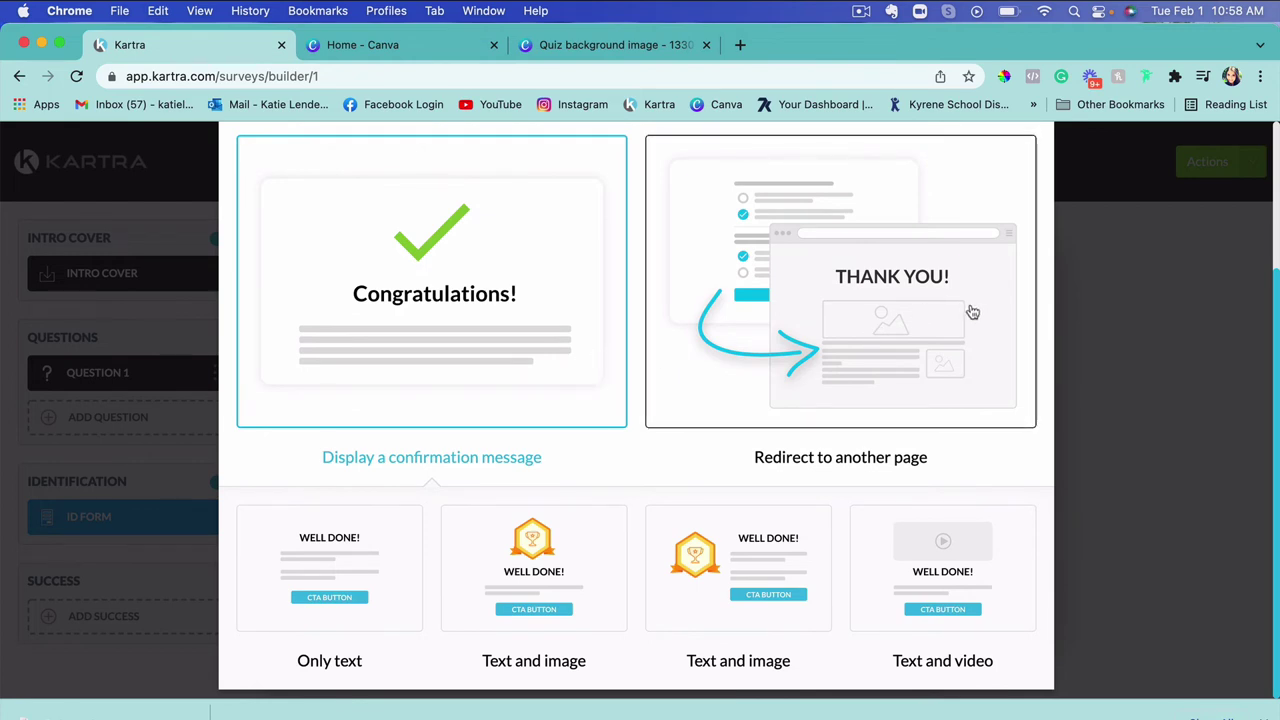
left_click(904, 308)
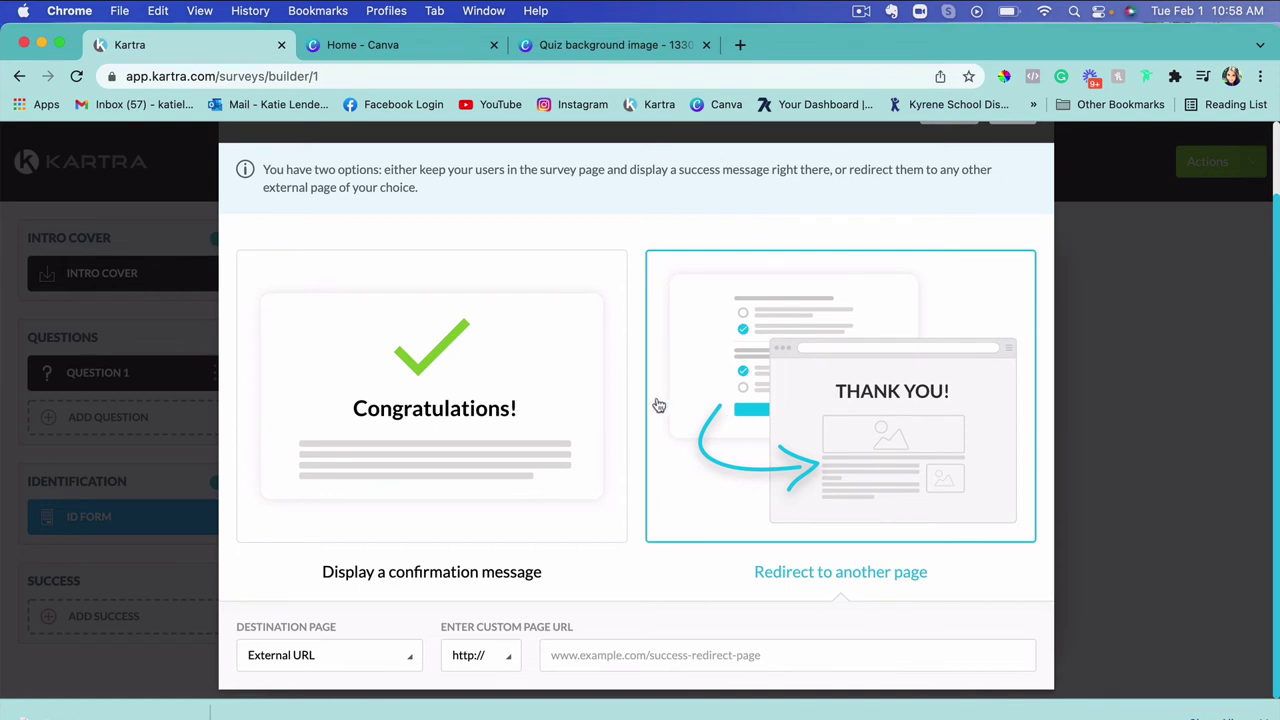
left_click(391, 403)
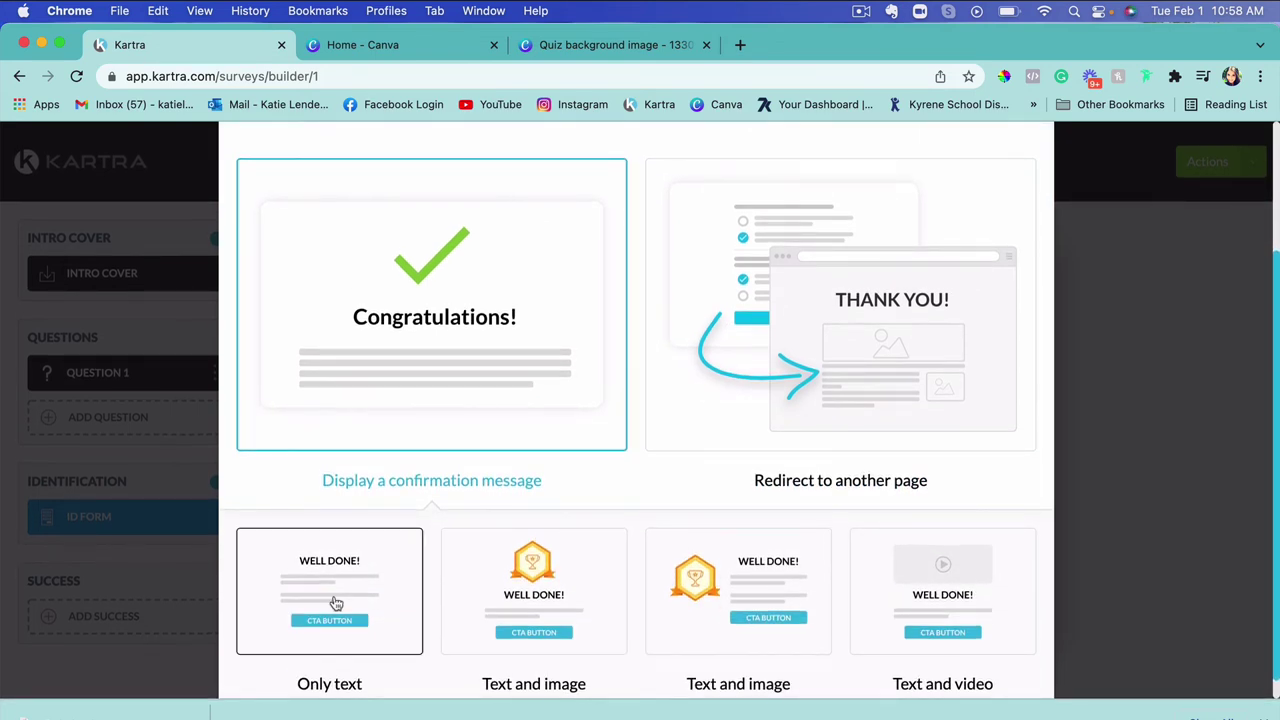
scroll(333, 600, "down", 1)
left_click(360, 570)
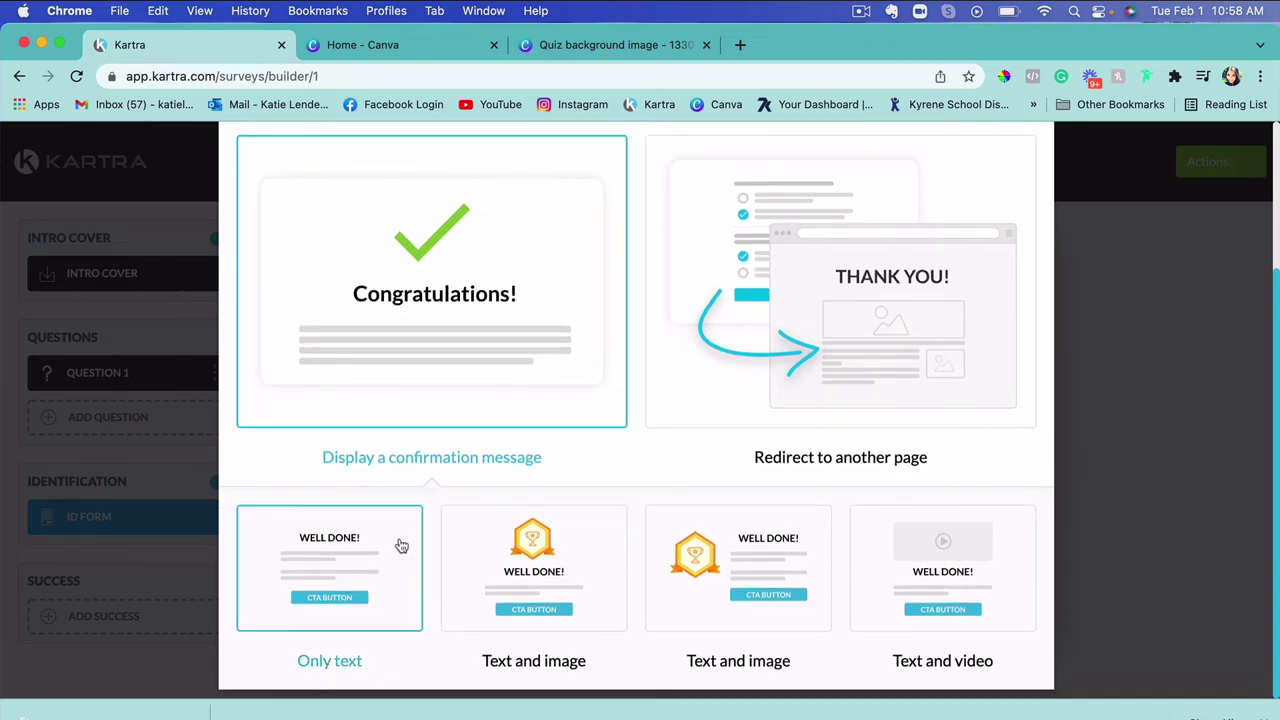
scroll(920, 340, "up", 3)
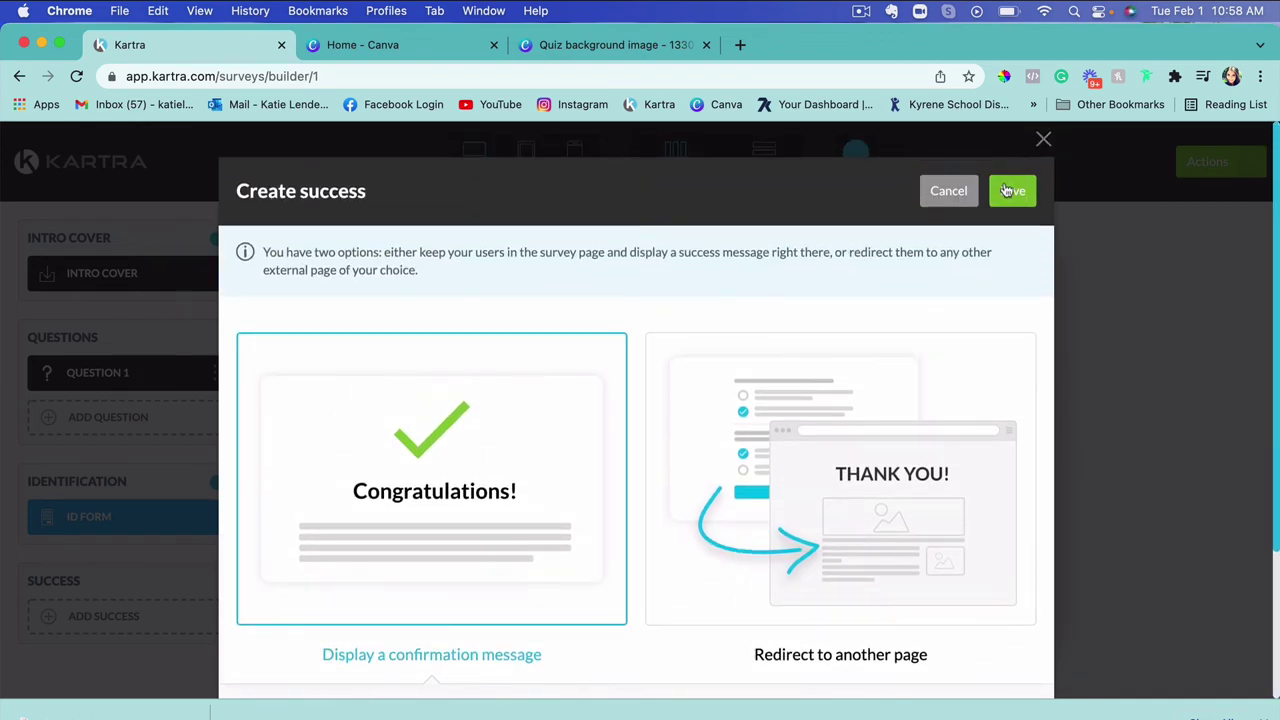
left_click(1008, 190)
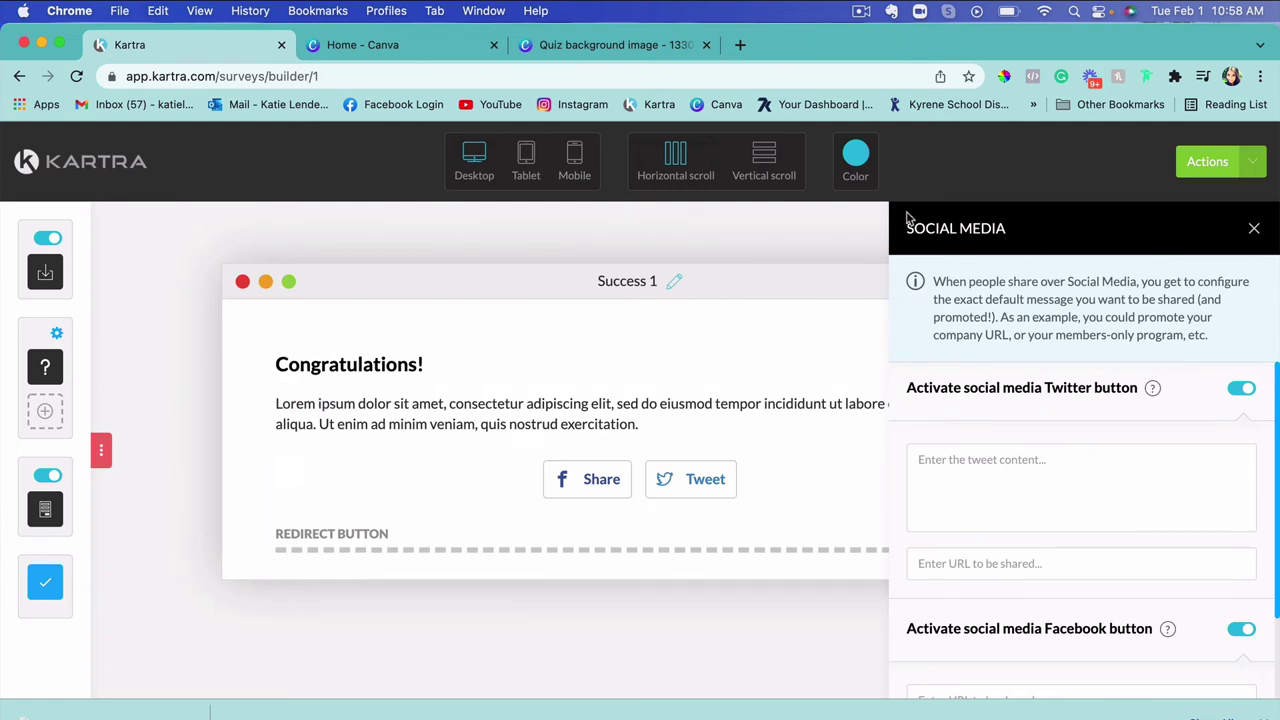
left_click(1254, 231)
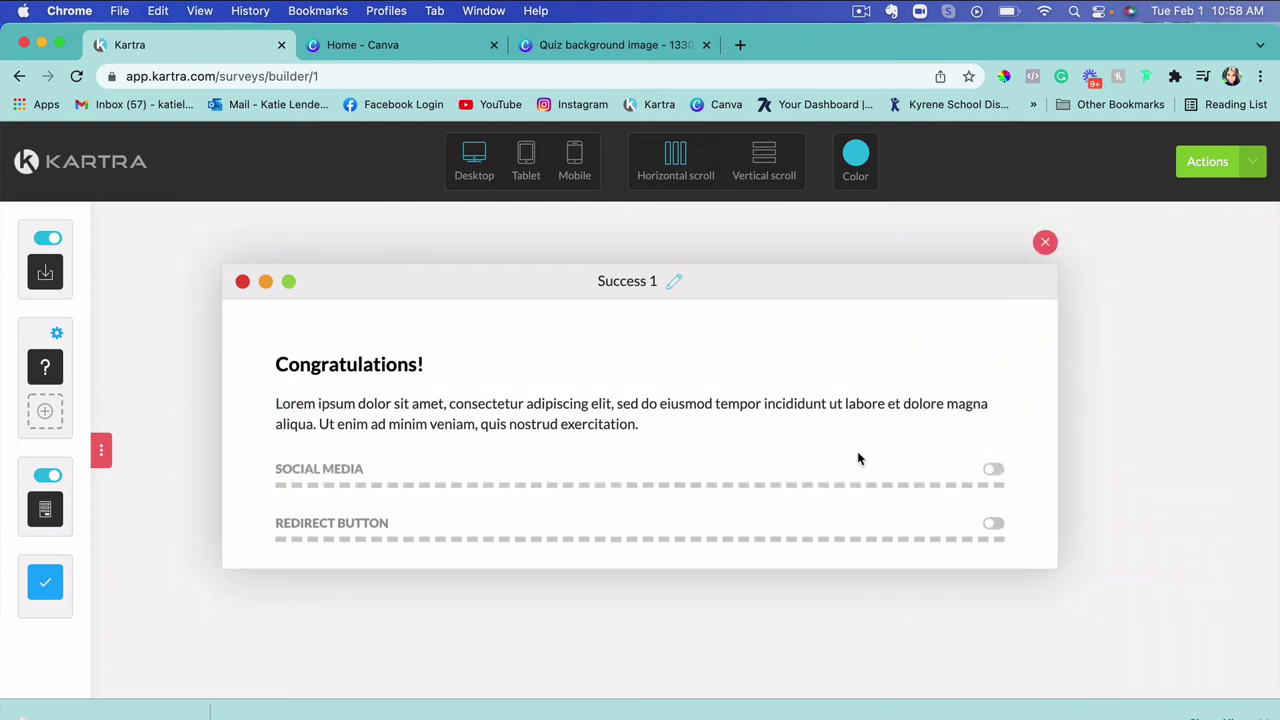
Enable the success page's redirect button, label it as an invitation to book a 30-minute free consultation, and set its background to rgb(86, 199, 189).
left_click(993, 524)
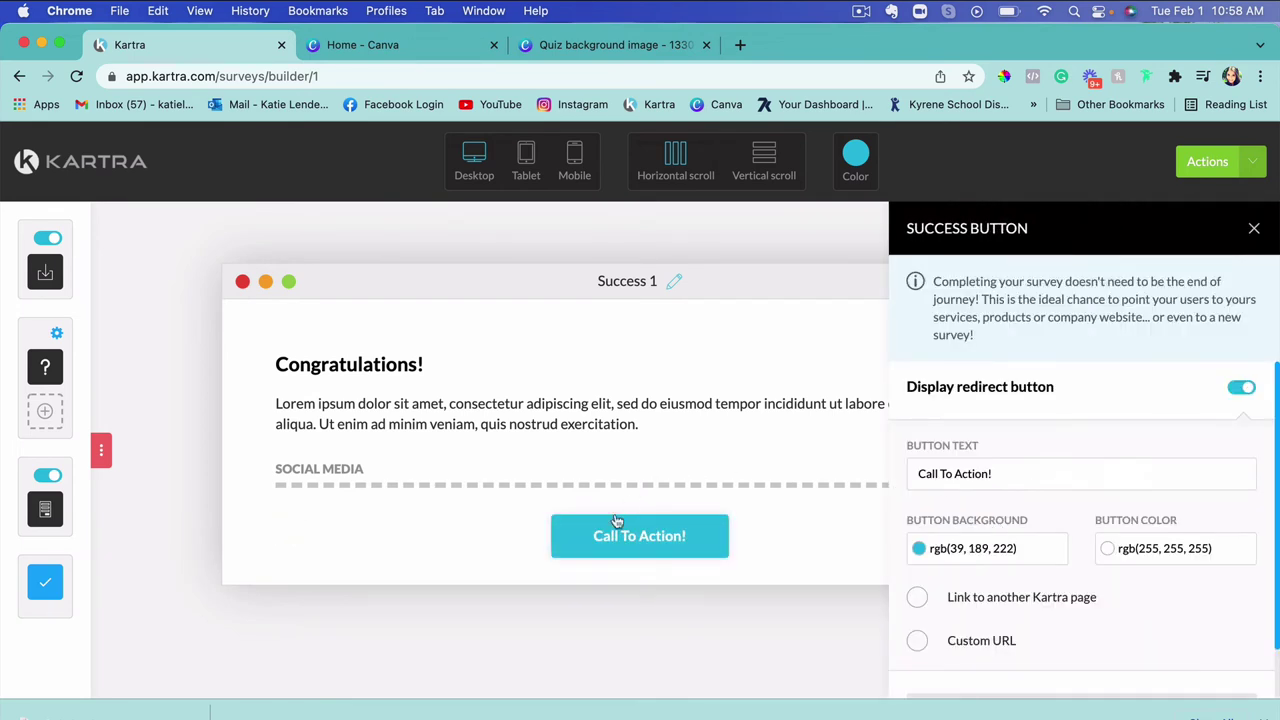
left_click(287, 526)
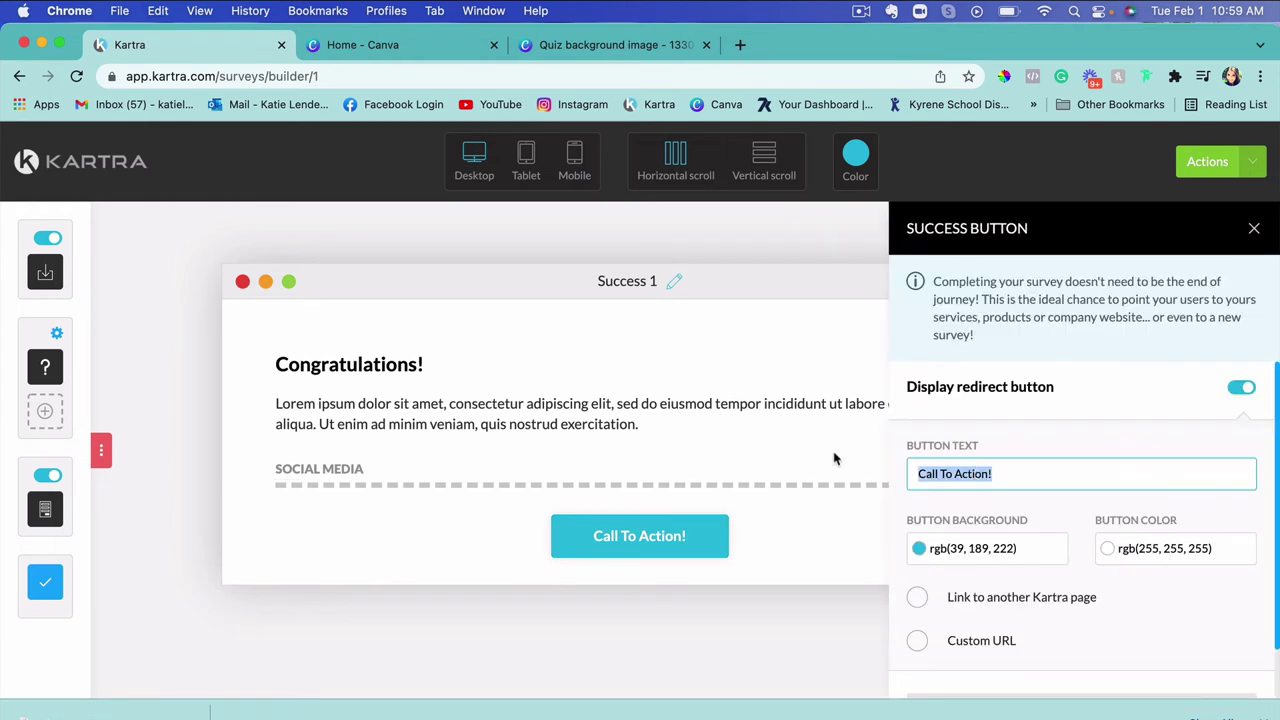
type("BOOK A 30 MIN FREE CONSULTATION WITH KATIE")
scroll(1014, 428, "down", 1)
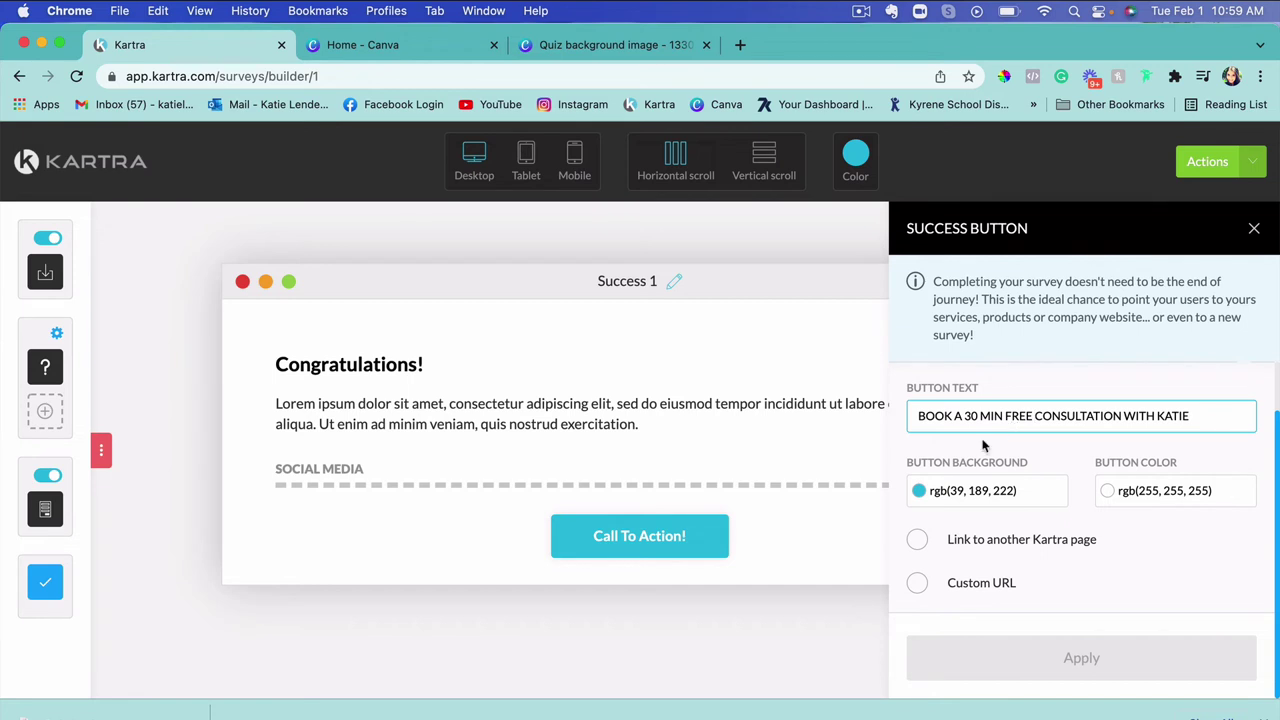
left_click(968, 490)
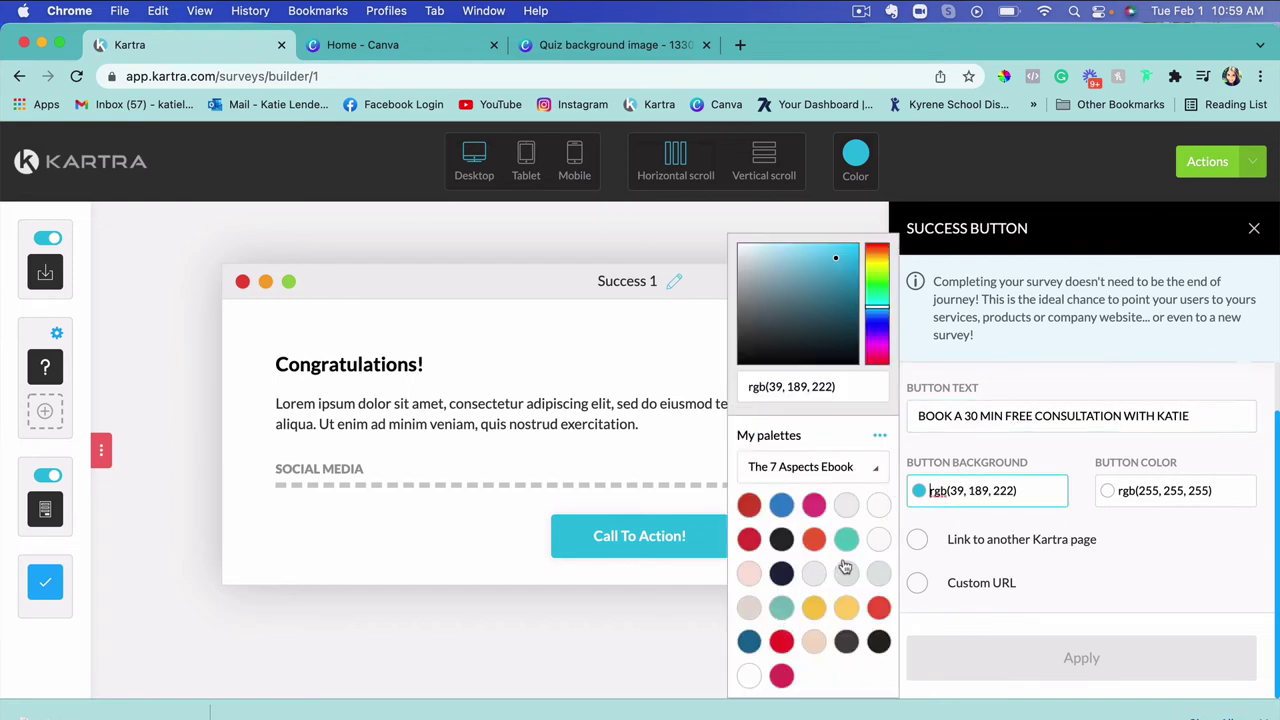
left_click(847, 542)
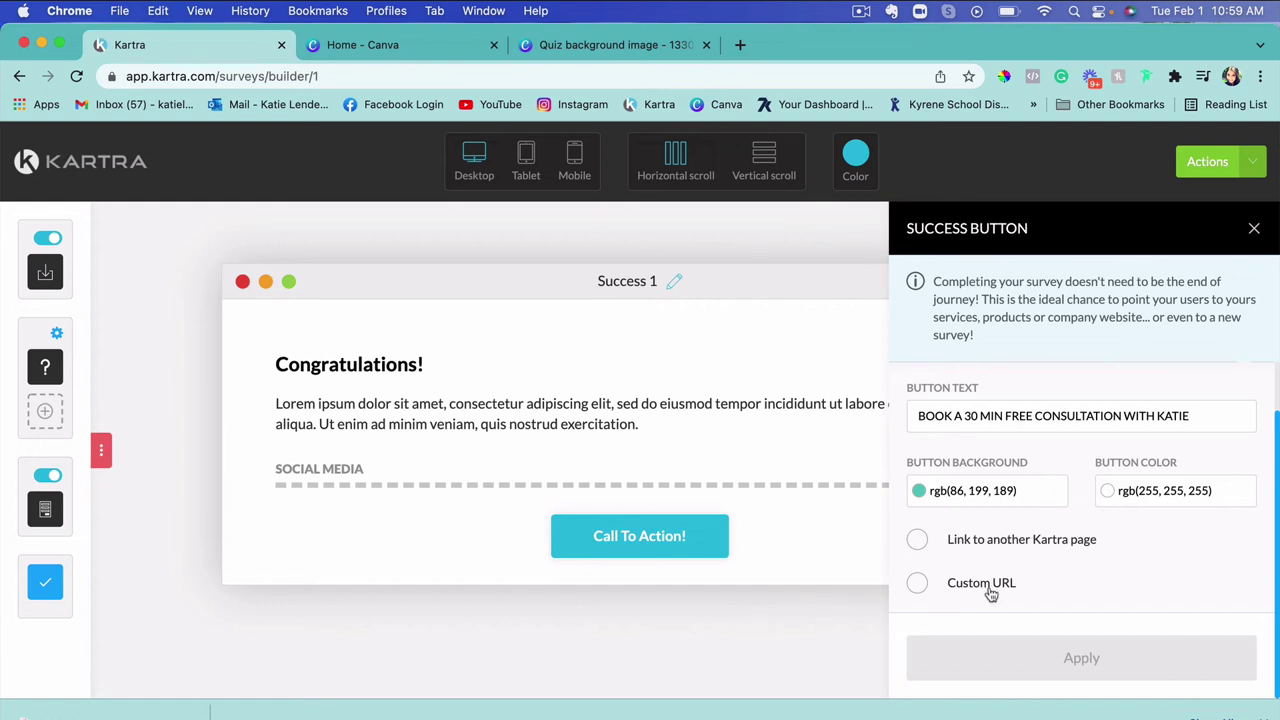
left_click(951, 546)
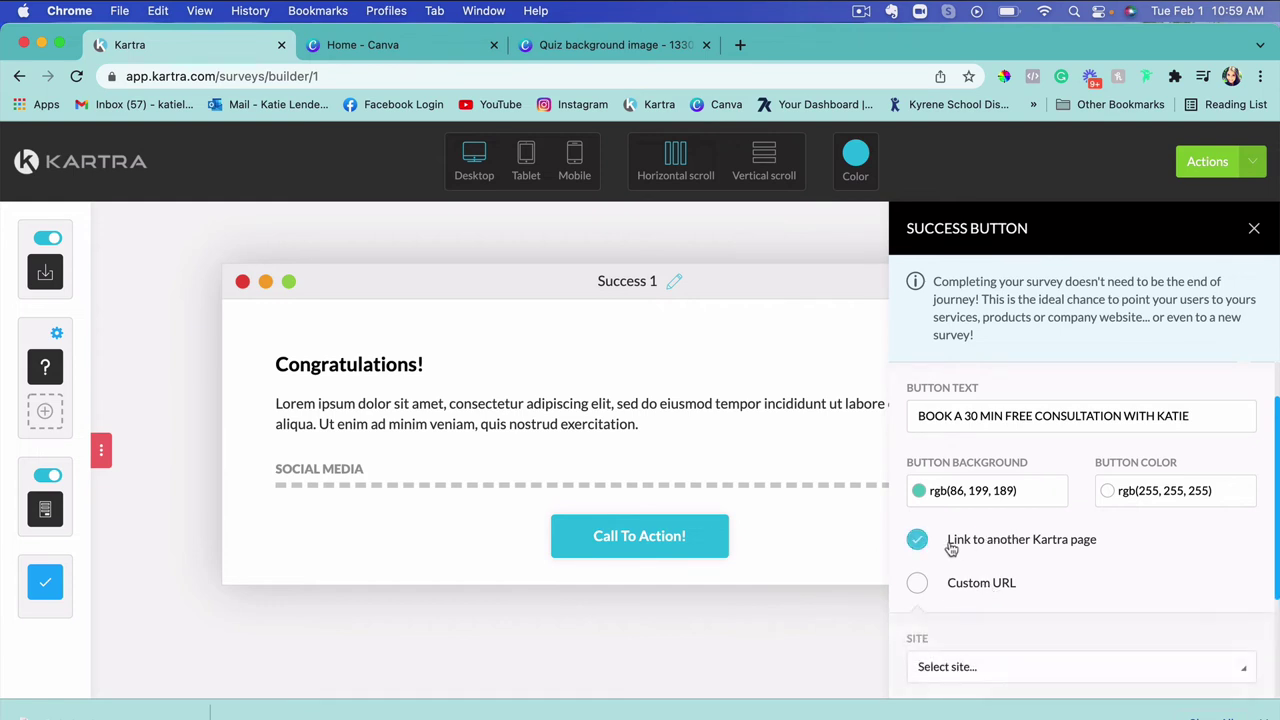
scroll(1080, 600, "down", 3)
left_click(1058, 505)
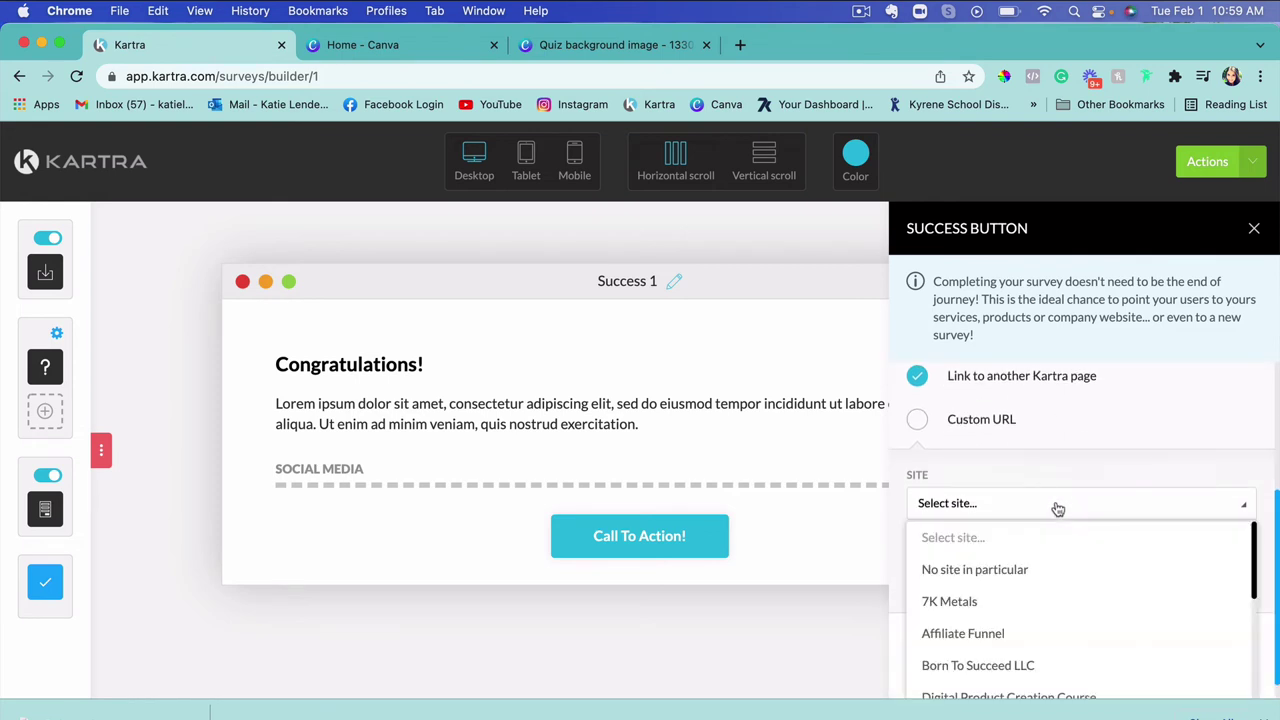
scroll(1033, 655, "down", 5)
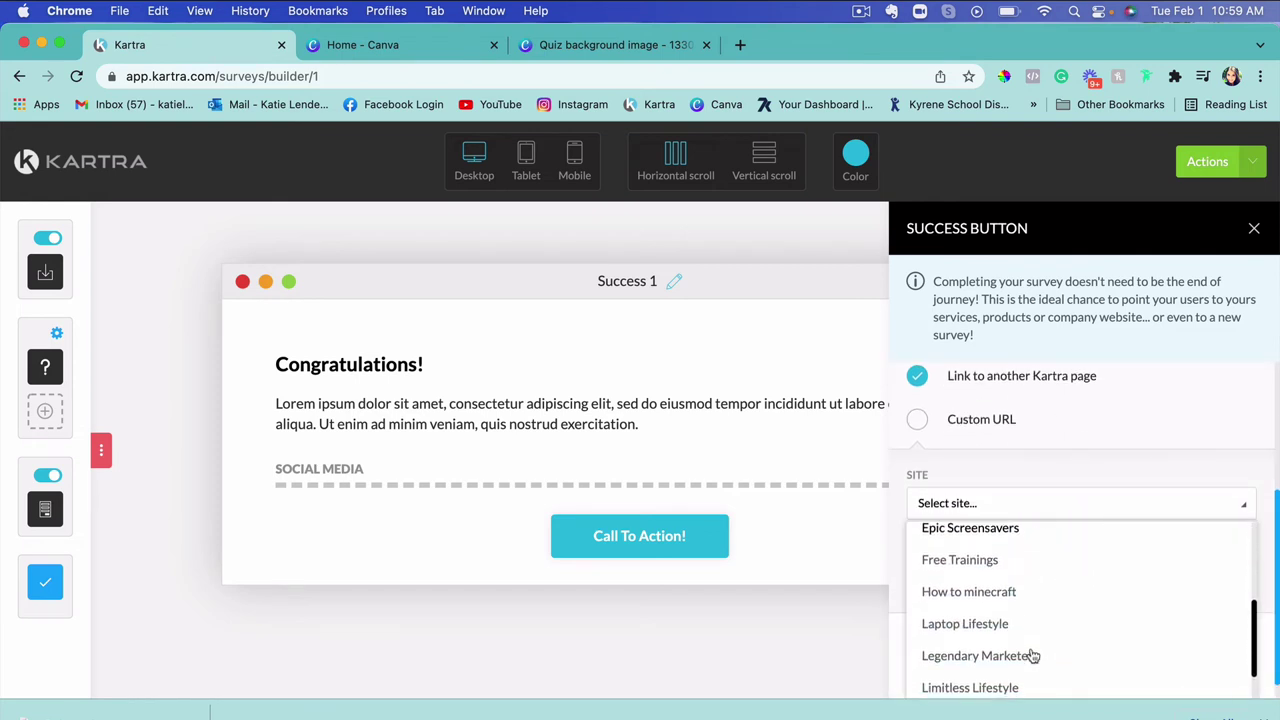
left_click(1063, 477)
scroll(1020, 497, "up", 2)
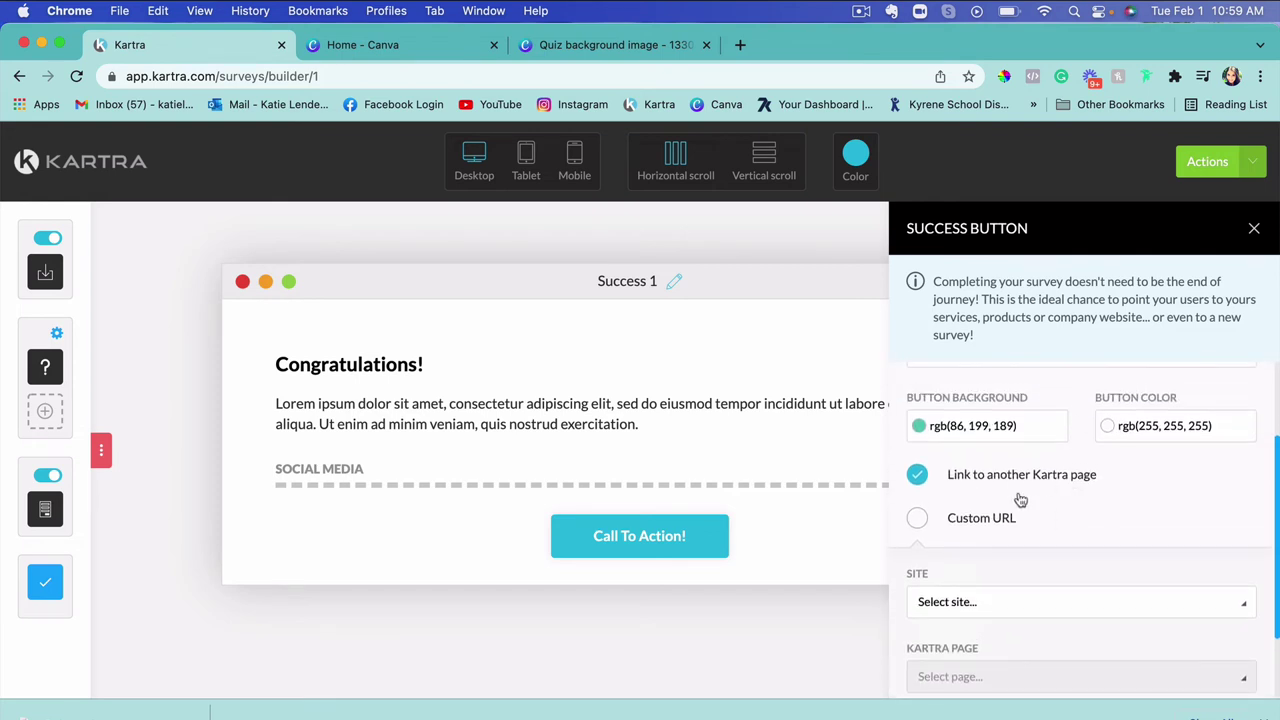
left_click(918, 520)
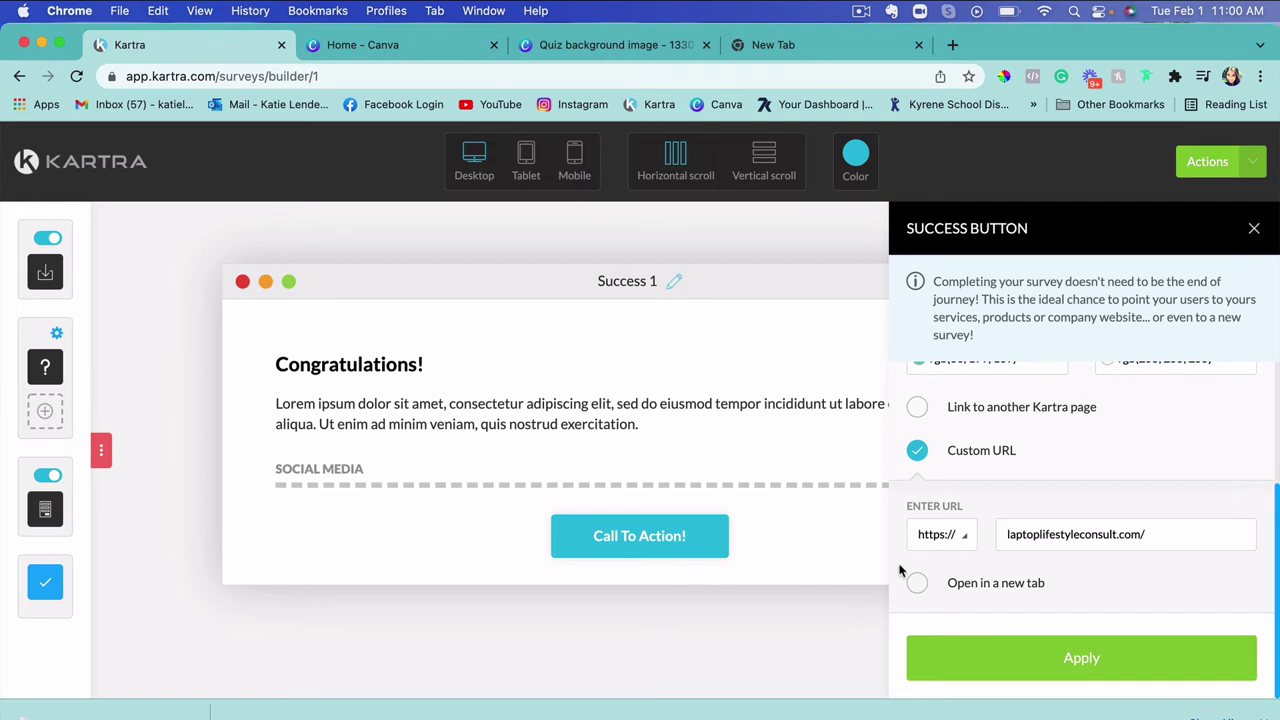
left_click(918, 584)
scroll(1137, 566, "up", 4)
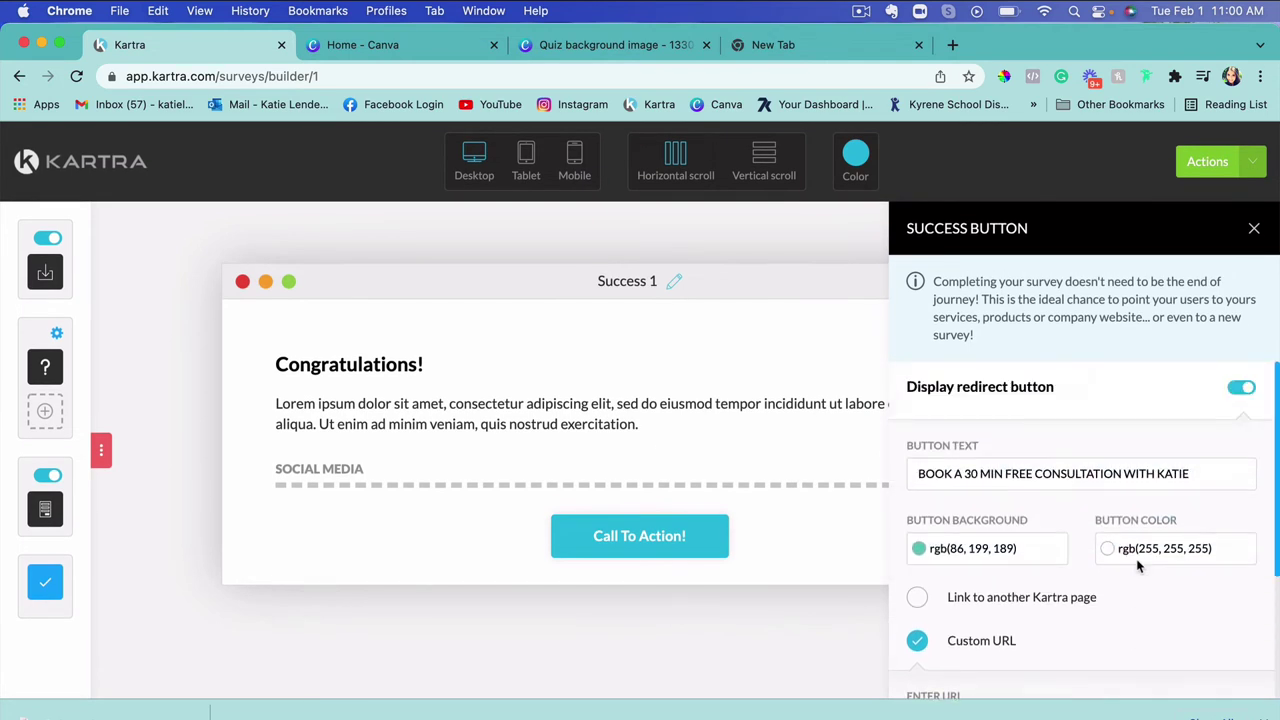
scroll(1137, 566, "down", 4)
left_click(1092, 658)
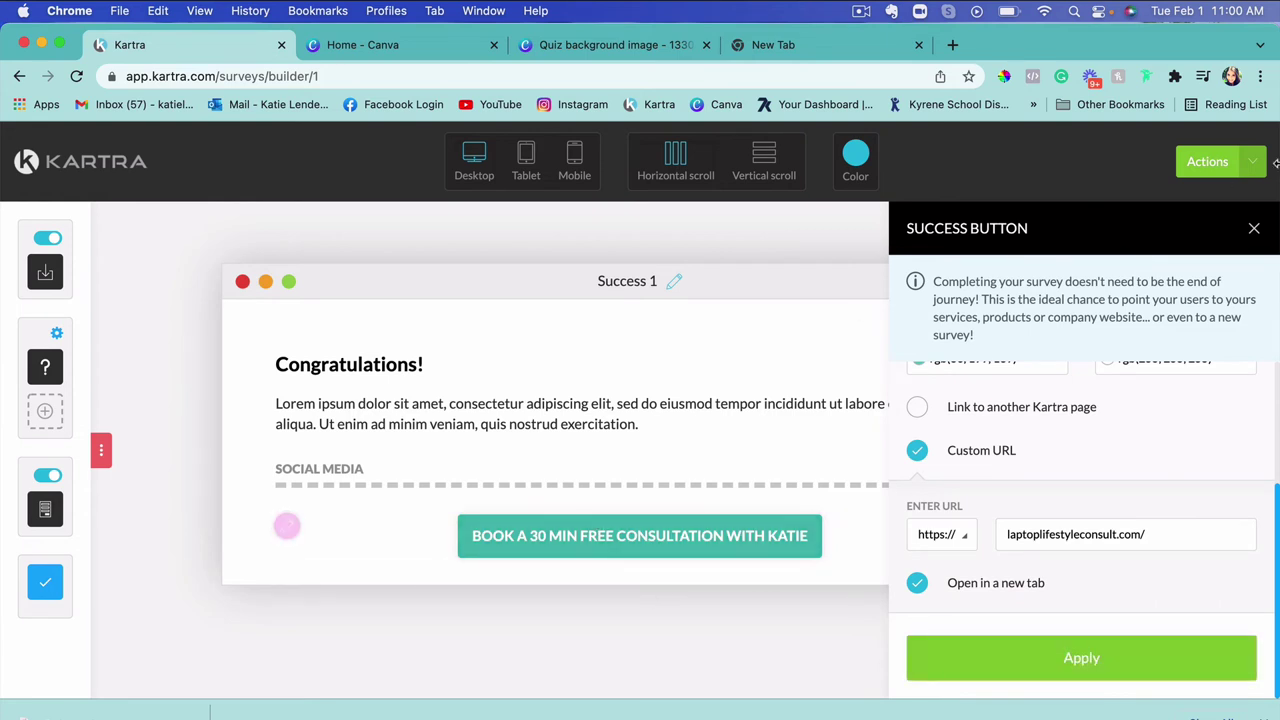
left_click(1256, 228)
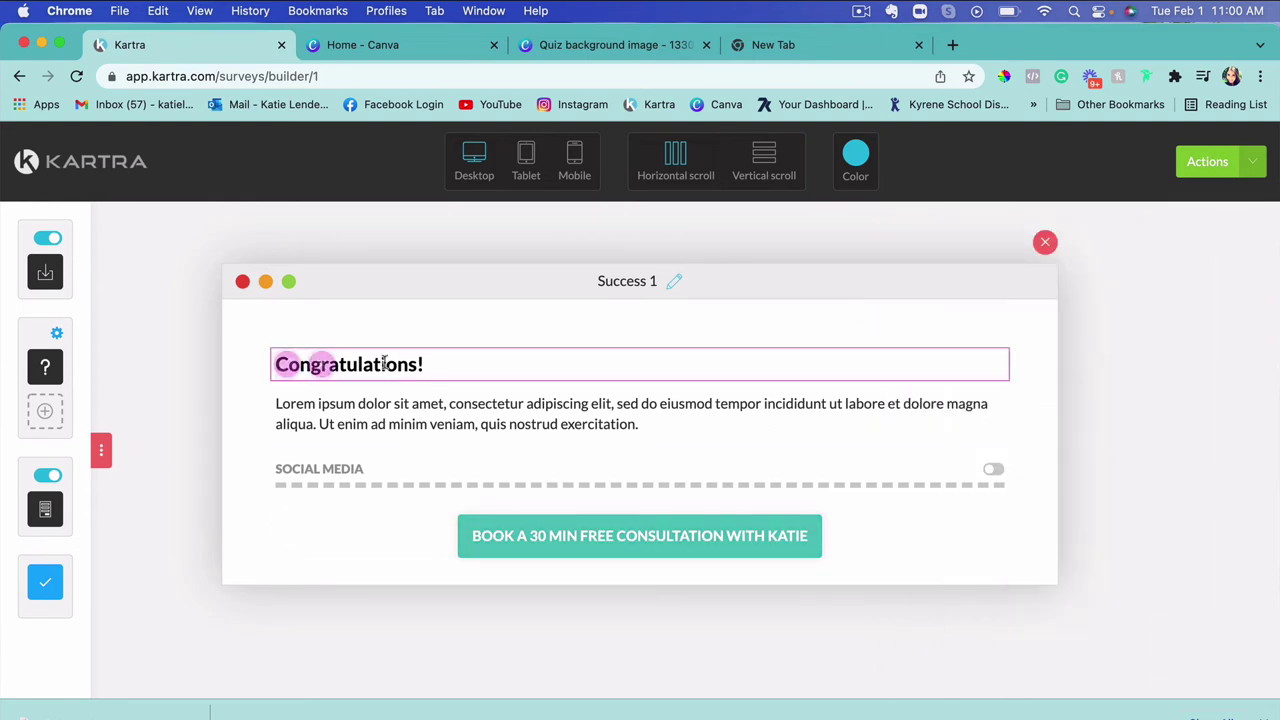
Replace the success page's placeholder paragraph with "Thank you for completing the survey!" and center it together with the heading.
triple_click(392, 407)
left_click(995, 340)
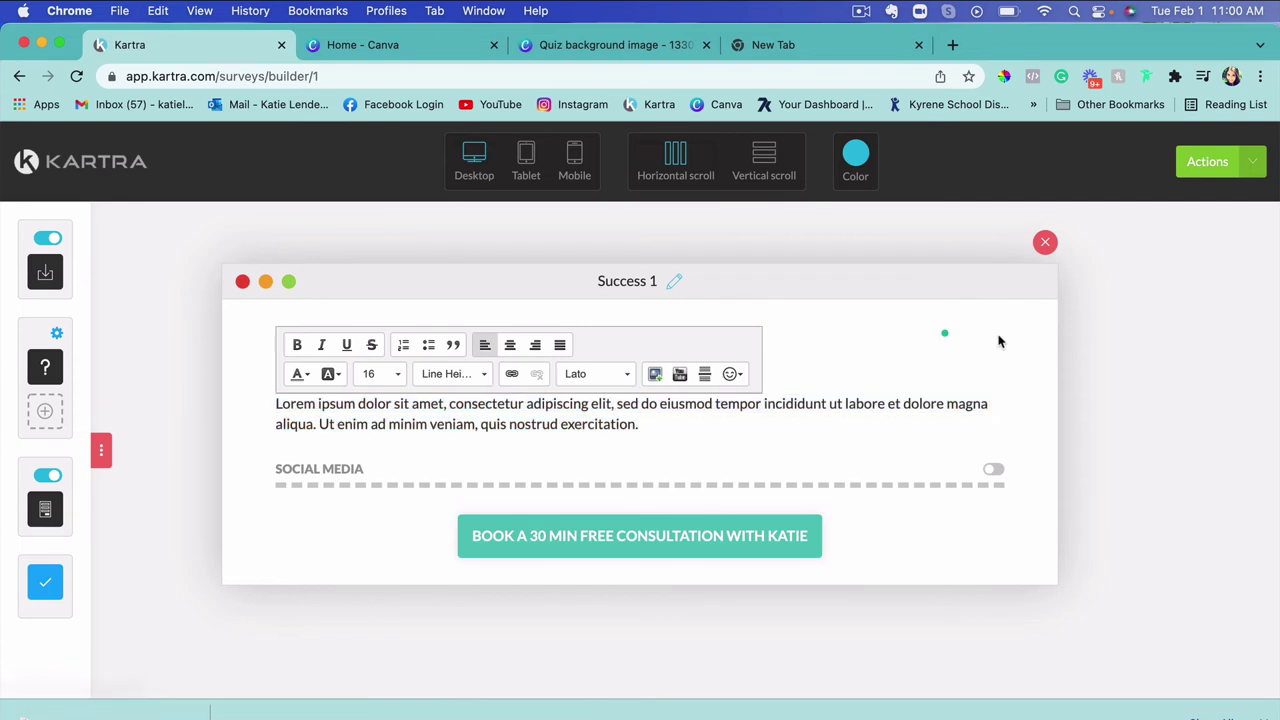
triple_click(592, 404)
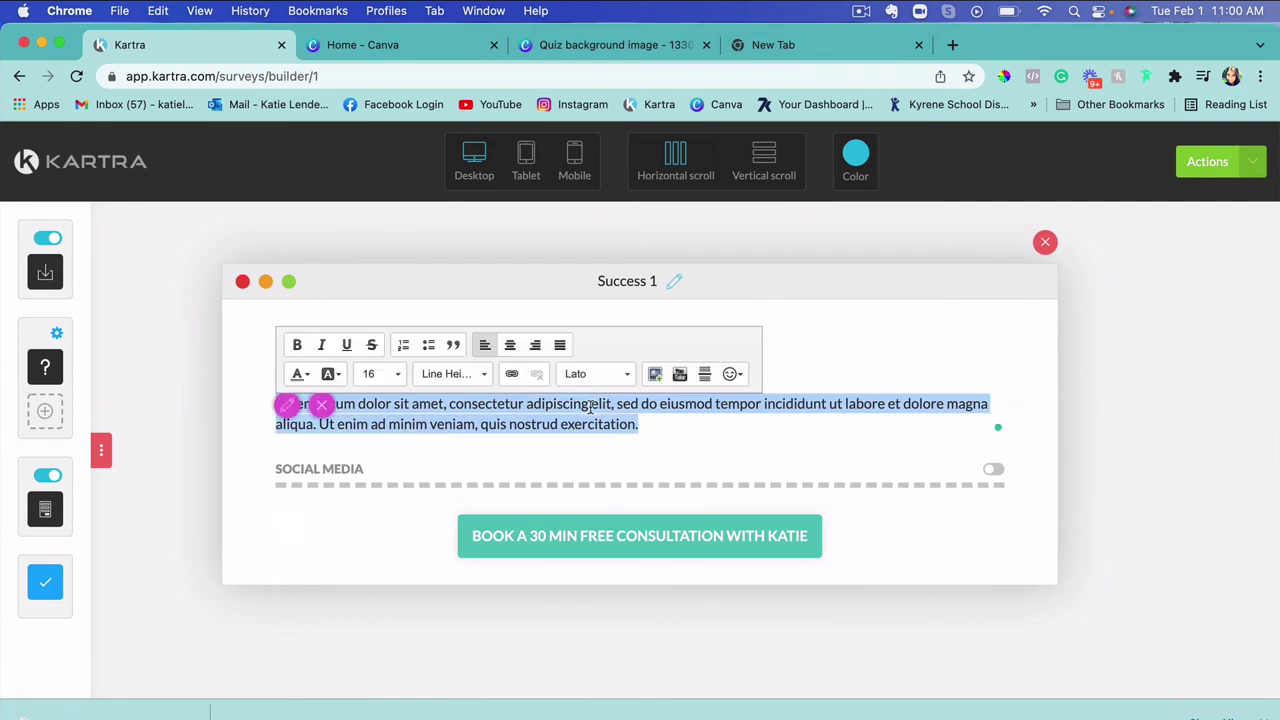
type("Thank you")
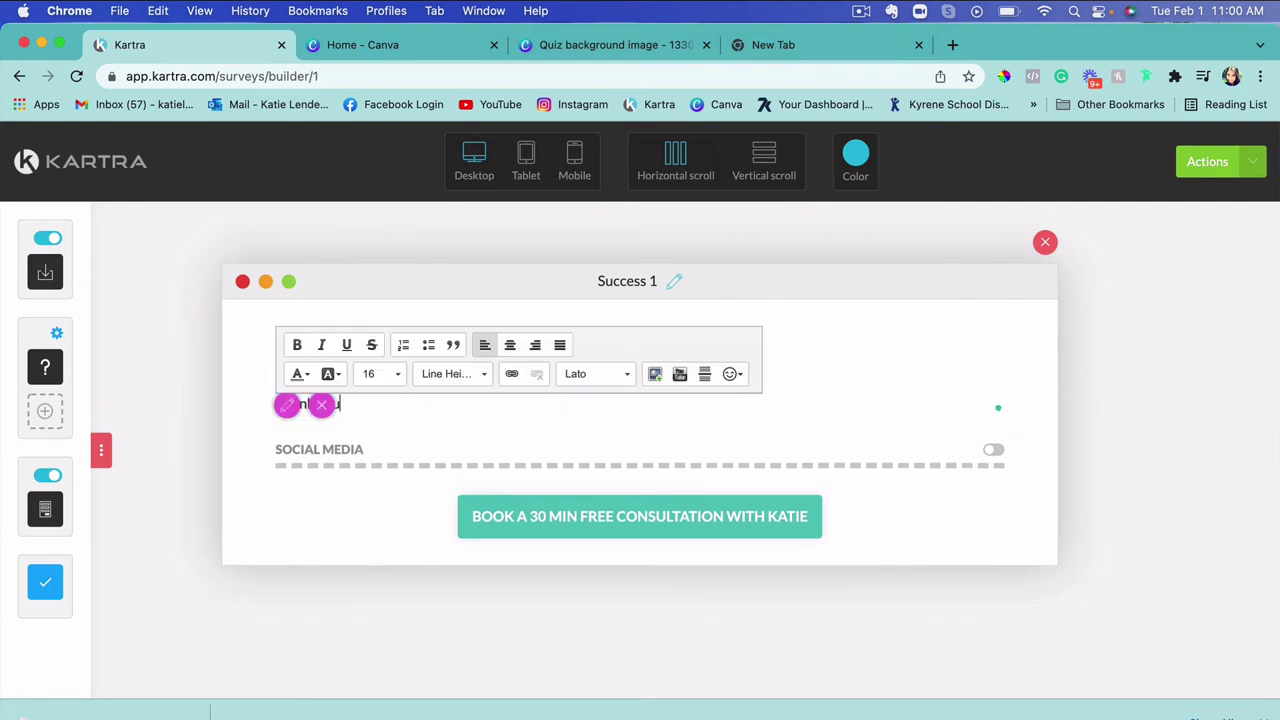
type(" for completing the surv")
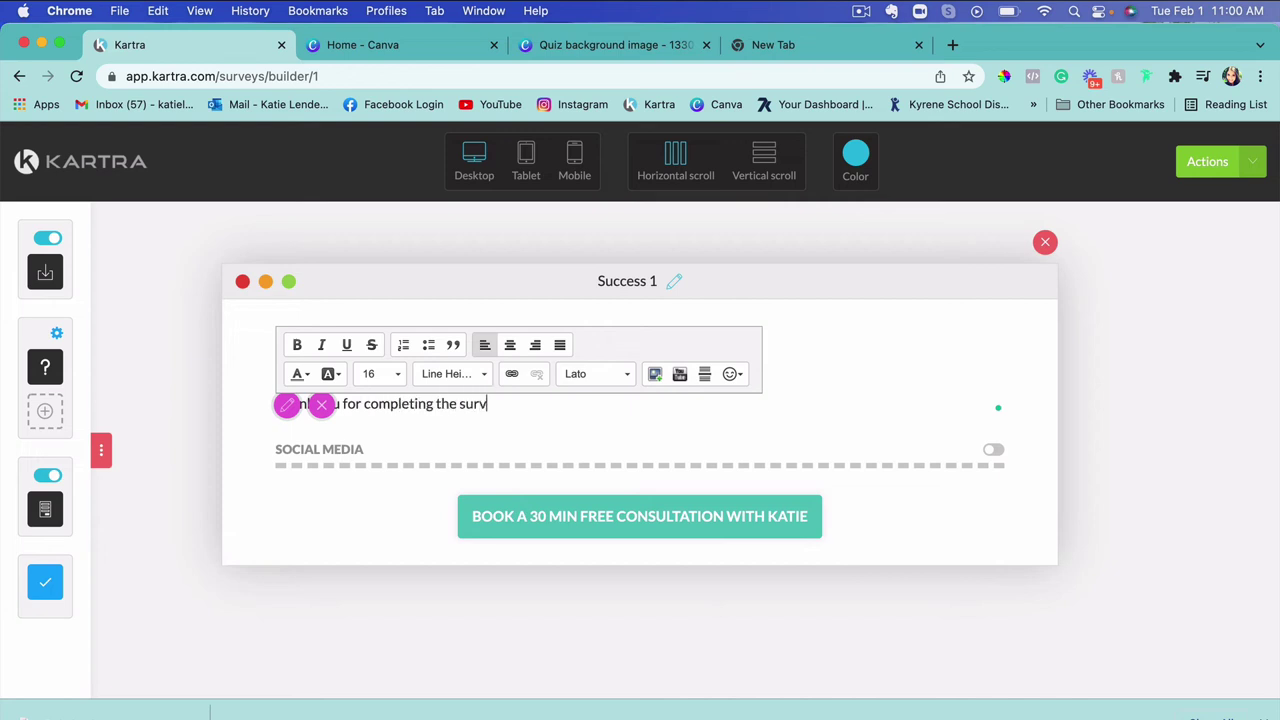
type("ey")
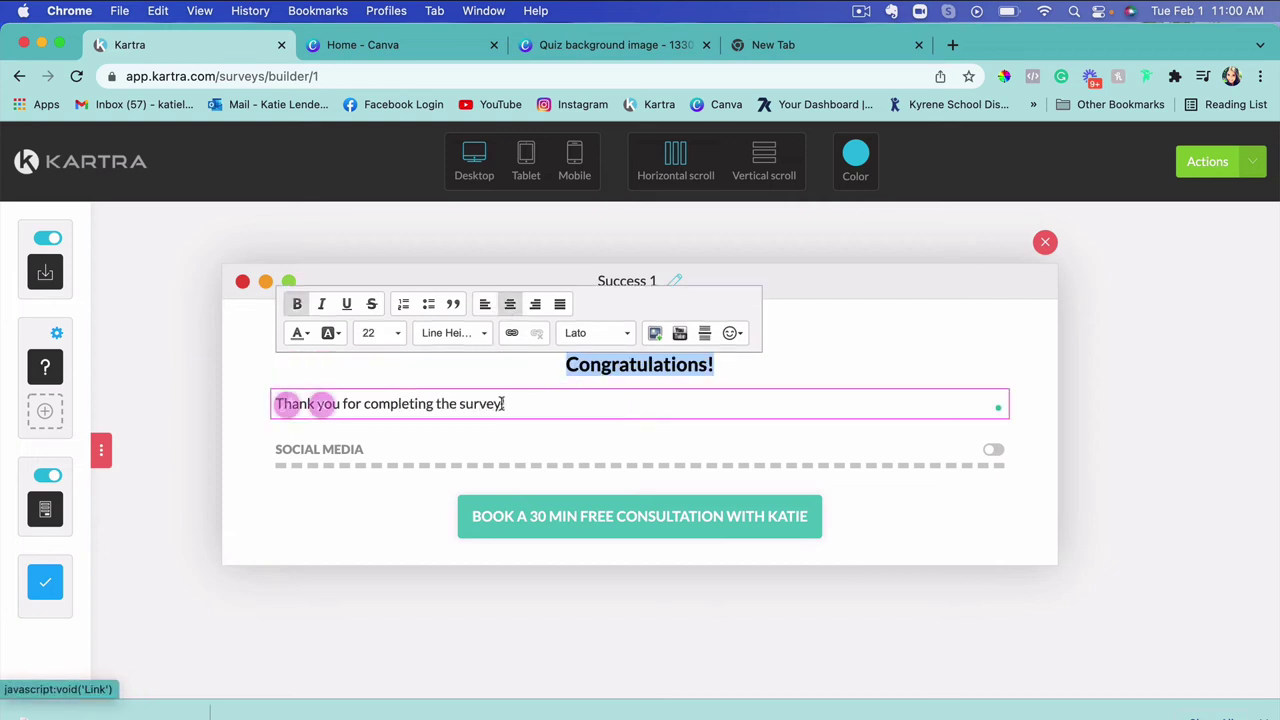
type("!")
triple_click(496, 403)
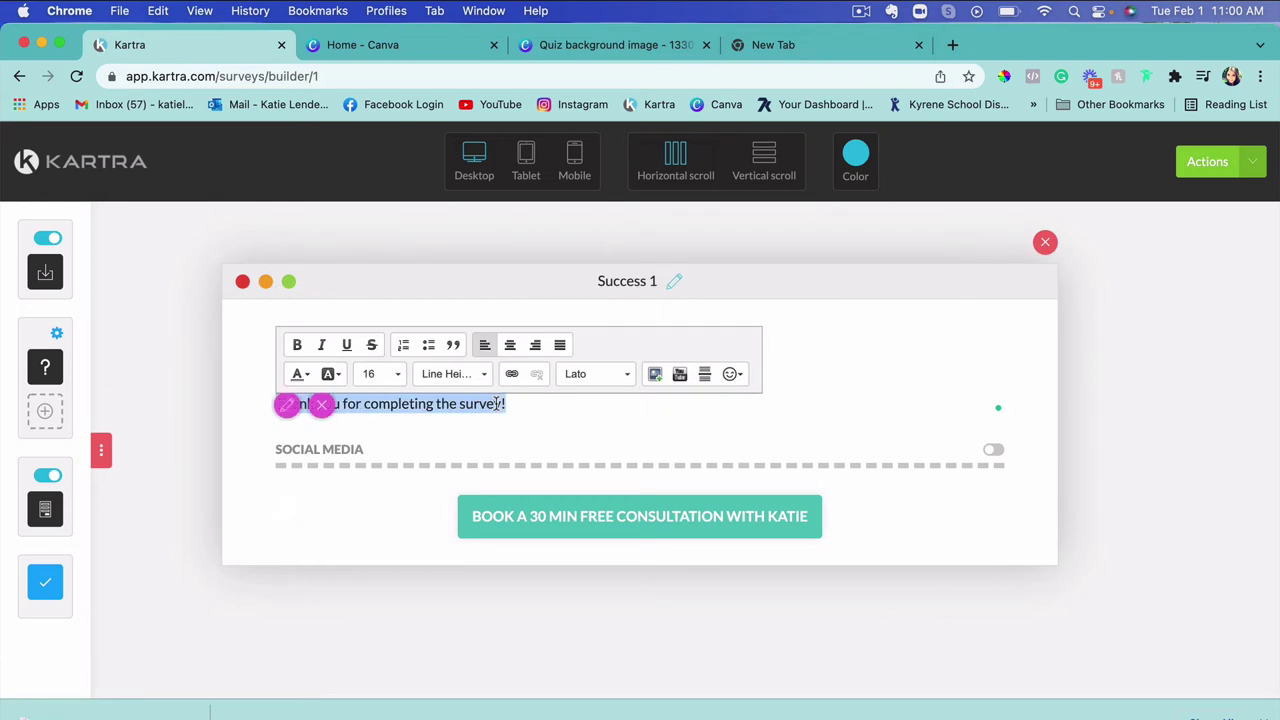
left_click(509, 344)
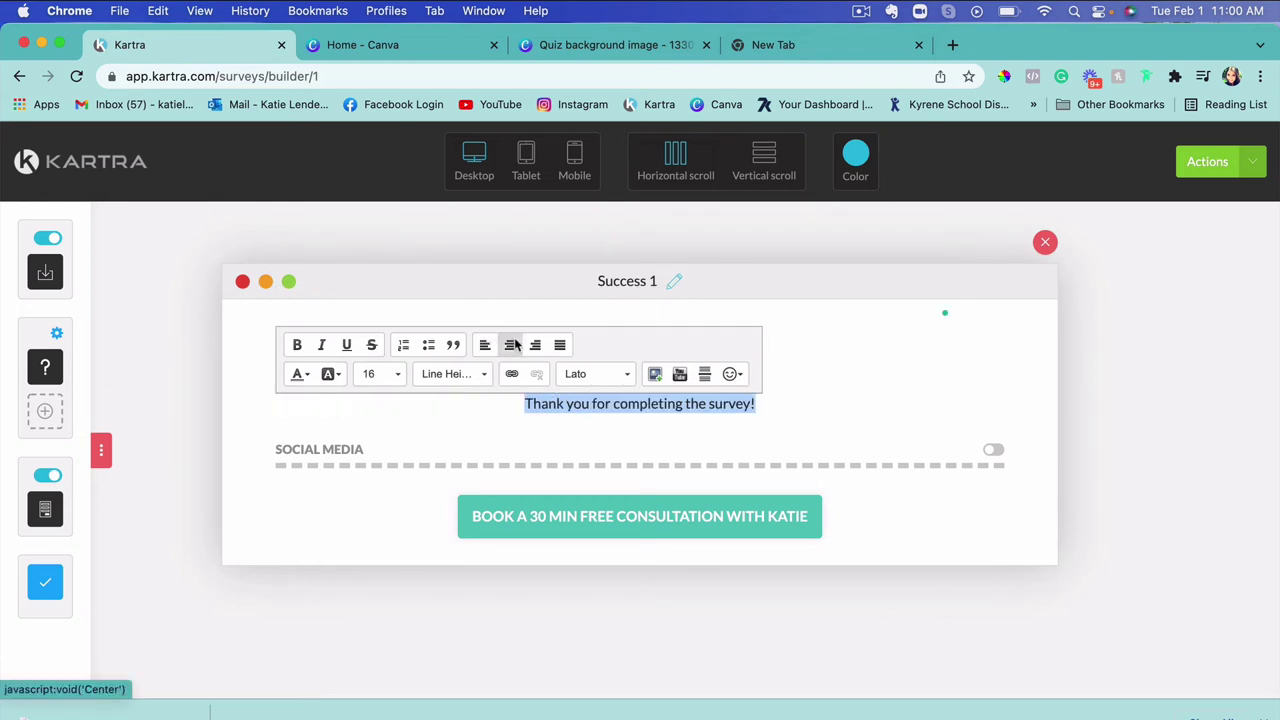
left_click(982, 387)
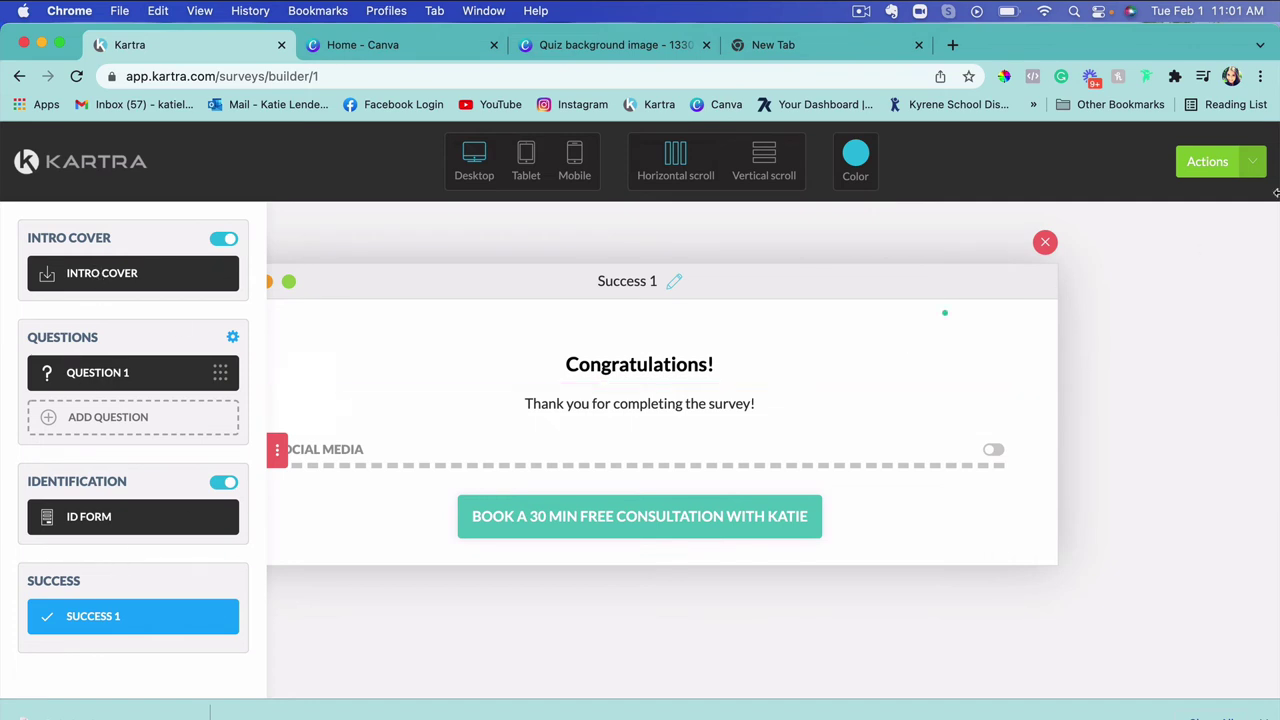
Save and exit the survey builder, and save the email confirmation setting as "No, don't send any email".
left_click(1204, 179)
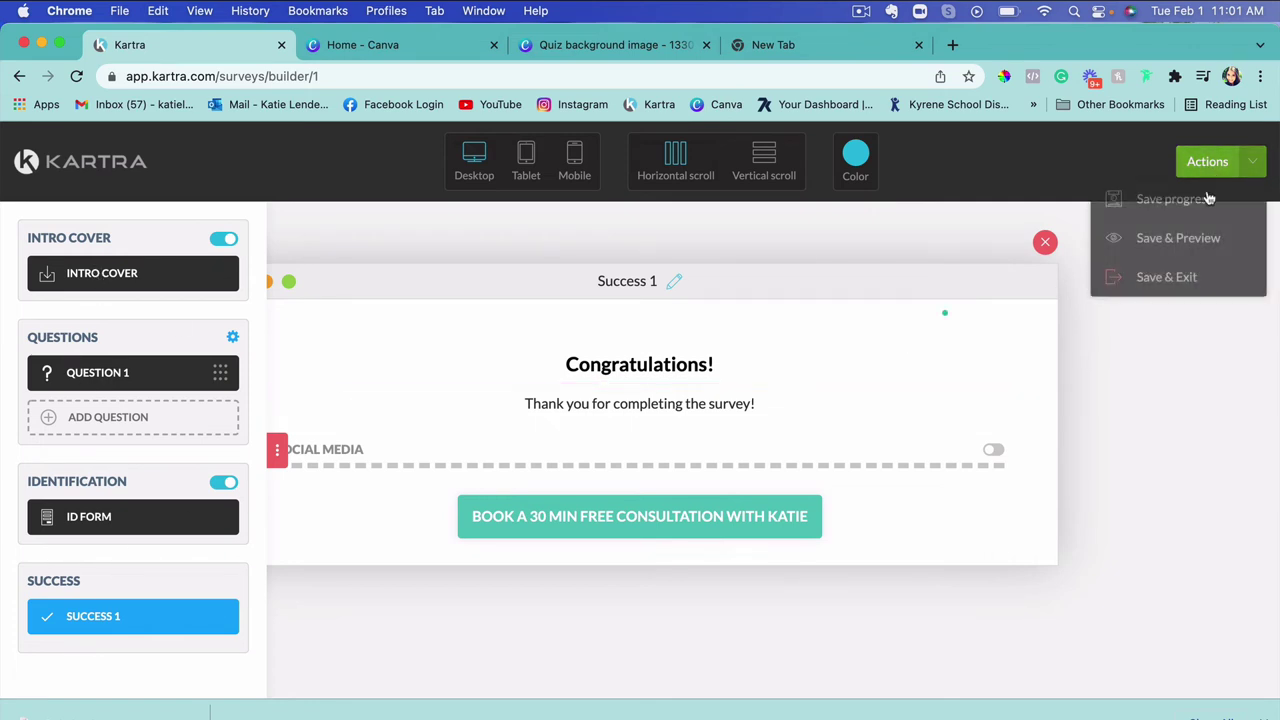
left_click(1165, 278)
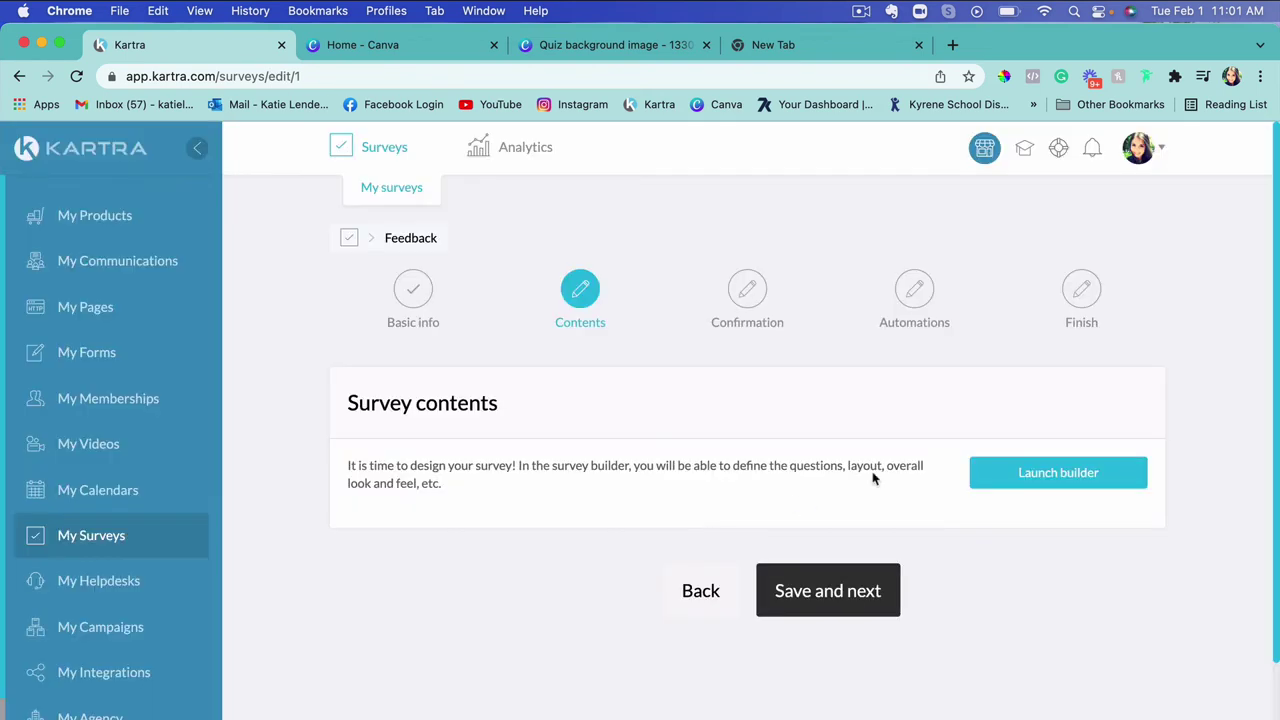
left_click(850, 606)
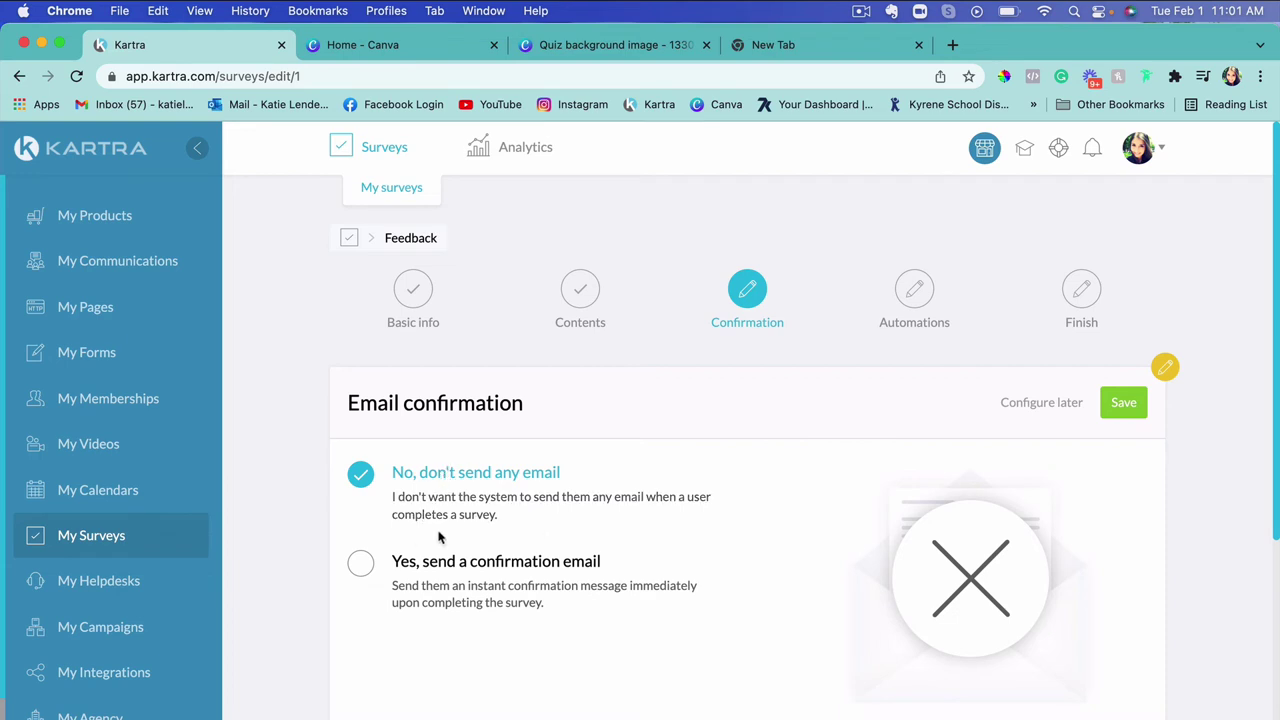
left_click(1120, 404)
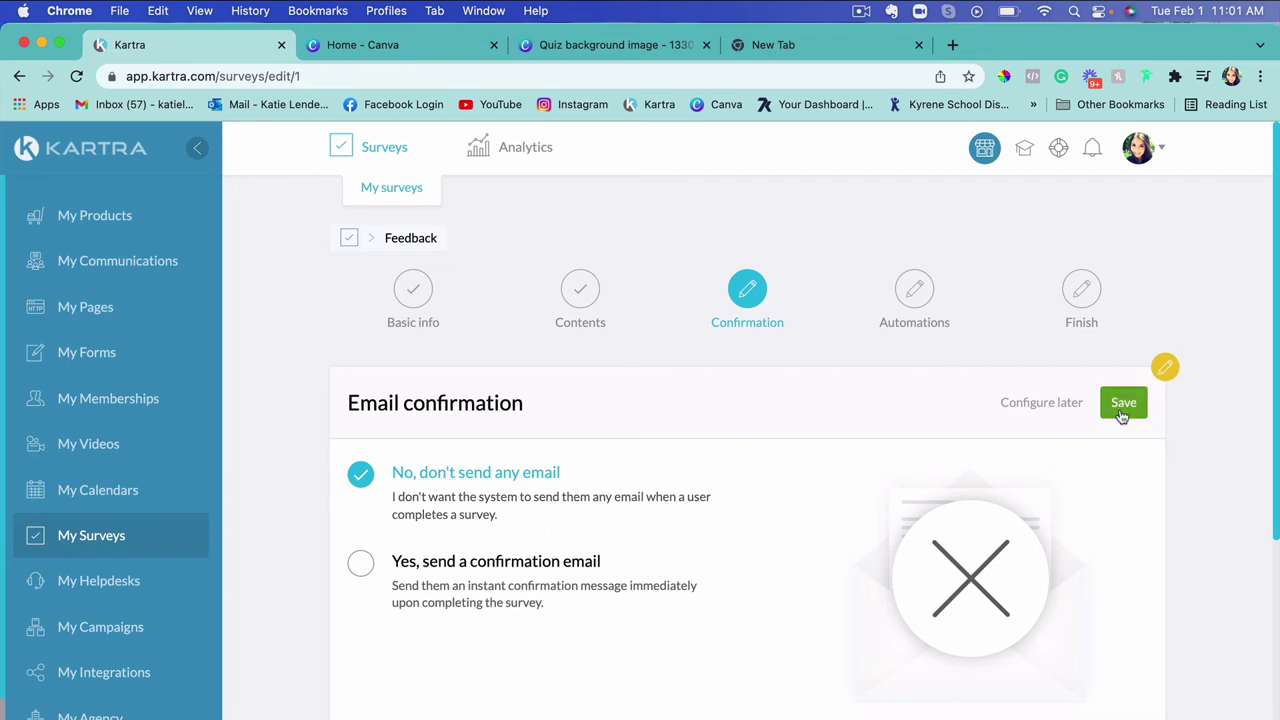
left_click(857, 585)
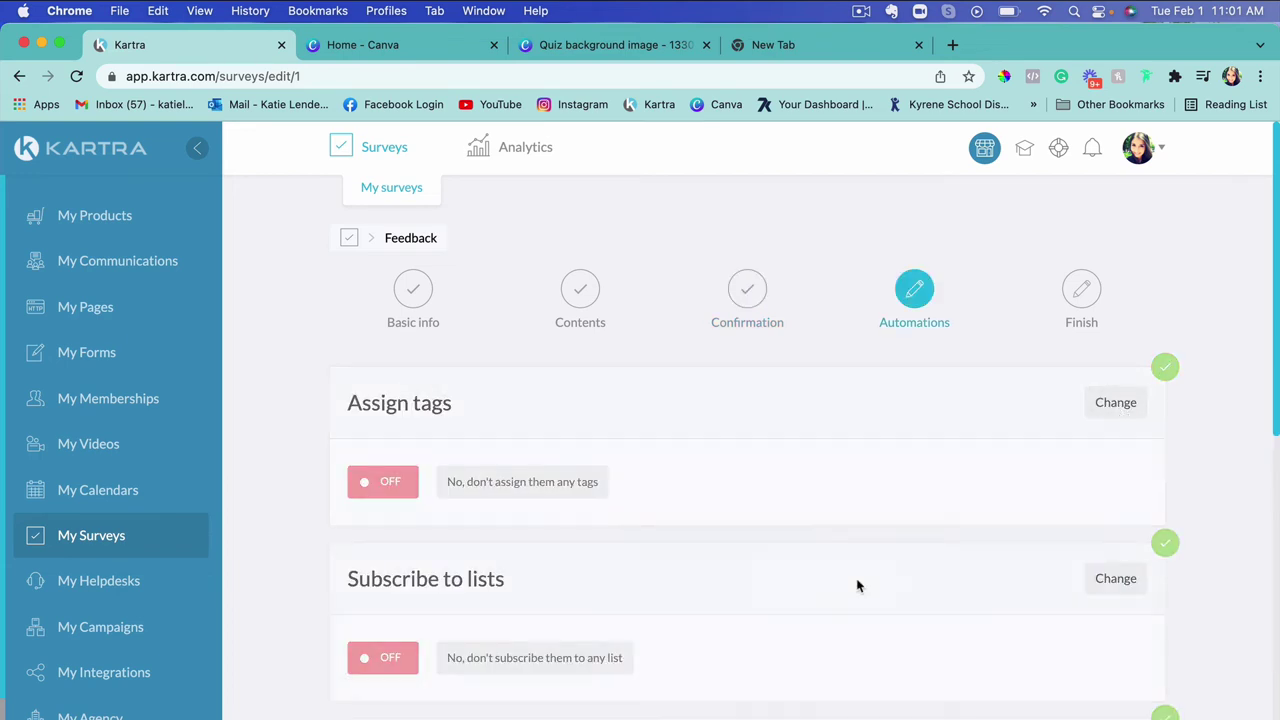
Review the tag, list, sequence and advanced automations, leave them all off, and complete the survey setup.
scroll(857, 585, "down", 1)
scroll(857, 585, "down", 1)
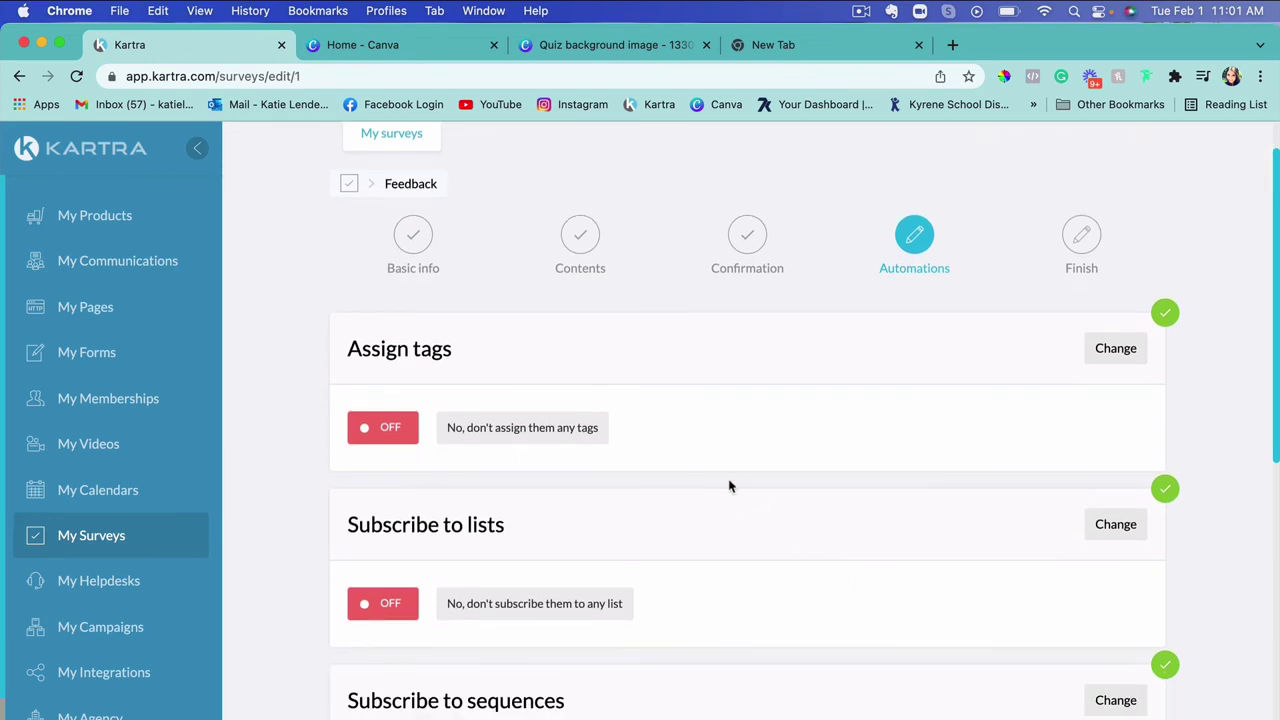
scroll(729, 486, "down", 2)
scroll(729, 486, "down", 1)
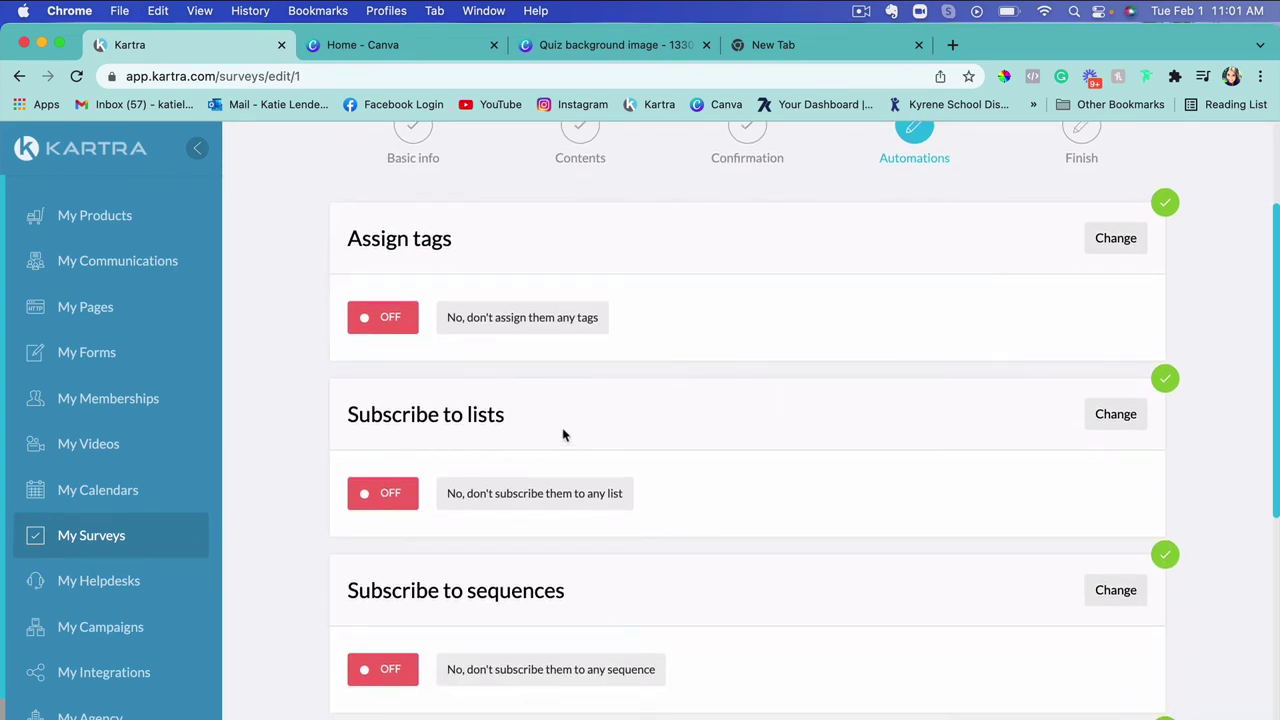
scroll(683, 540, "down", 5)
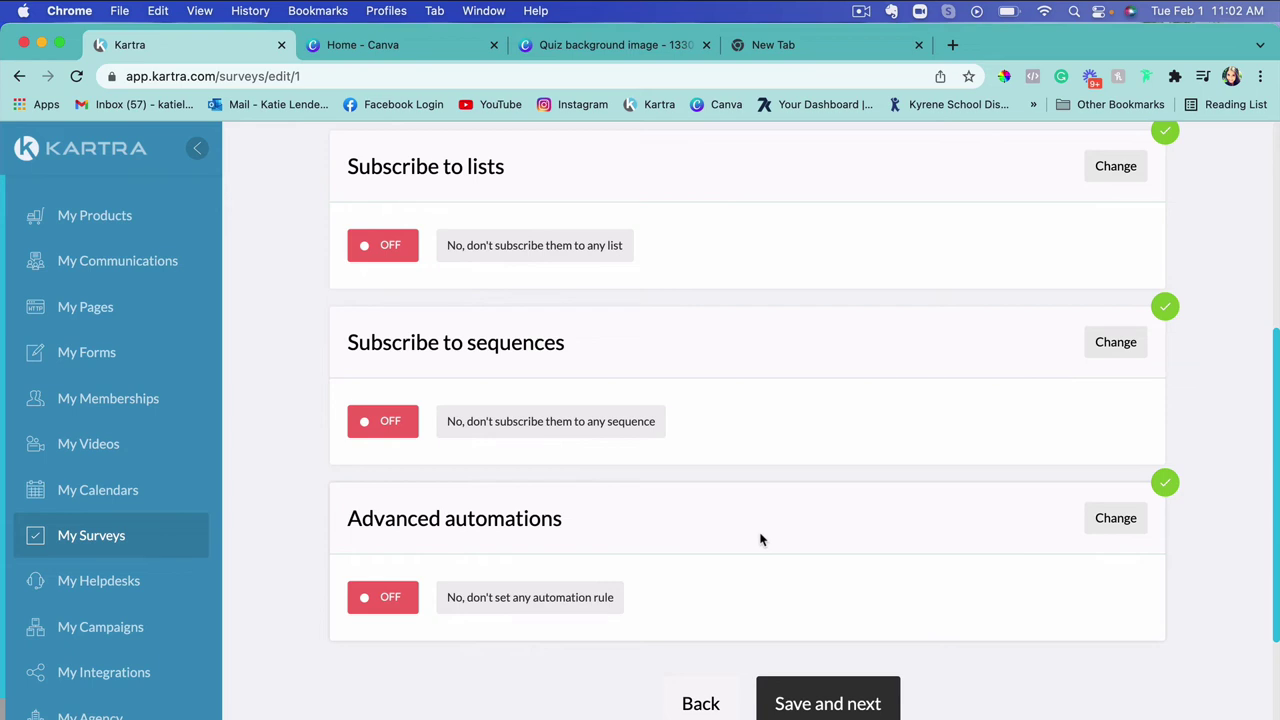
scroll(828, 509, "up", 2)
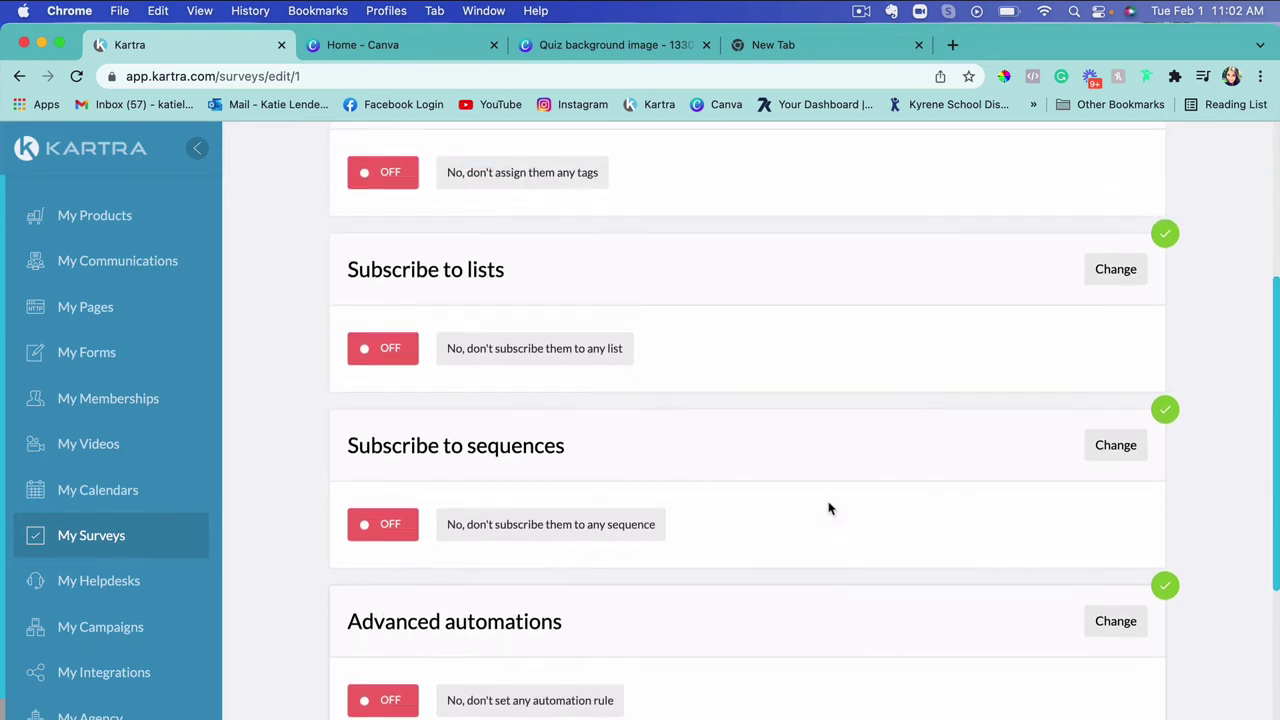
scroll(828, 509, "down", 5)
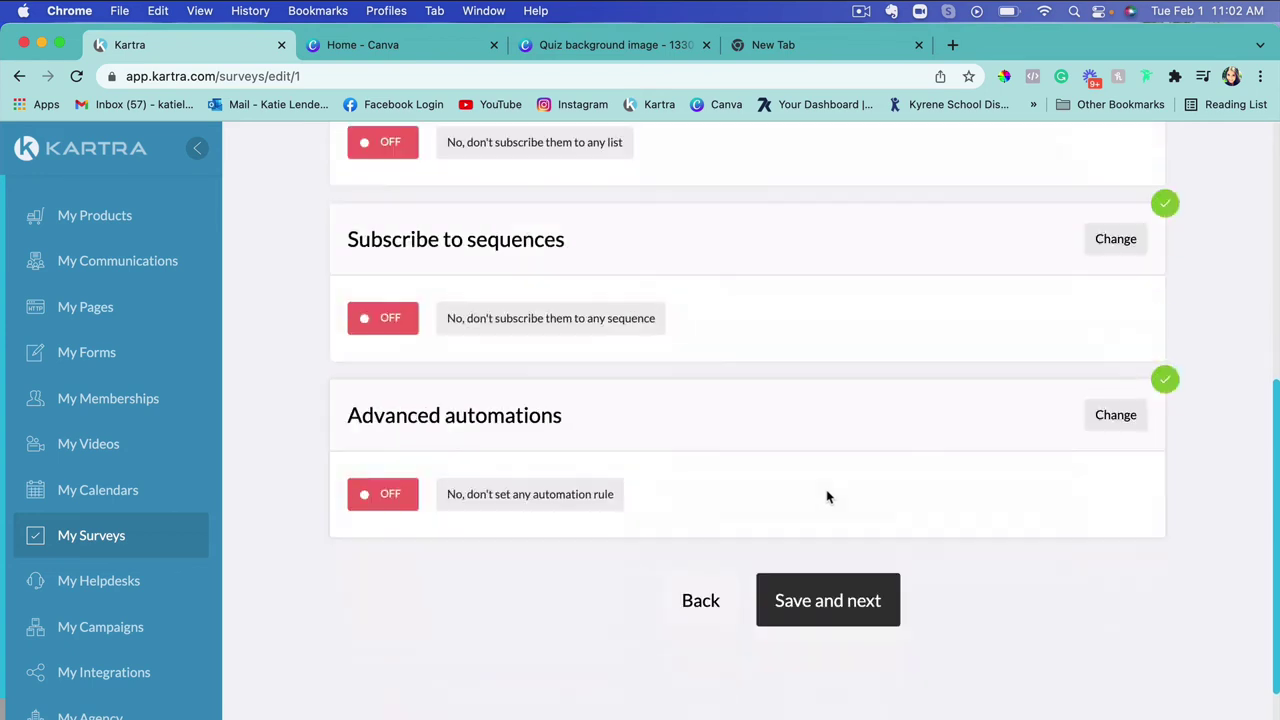
left_click(867, 500)
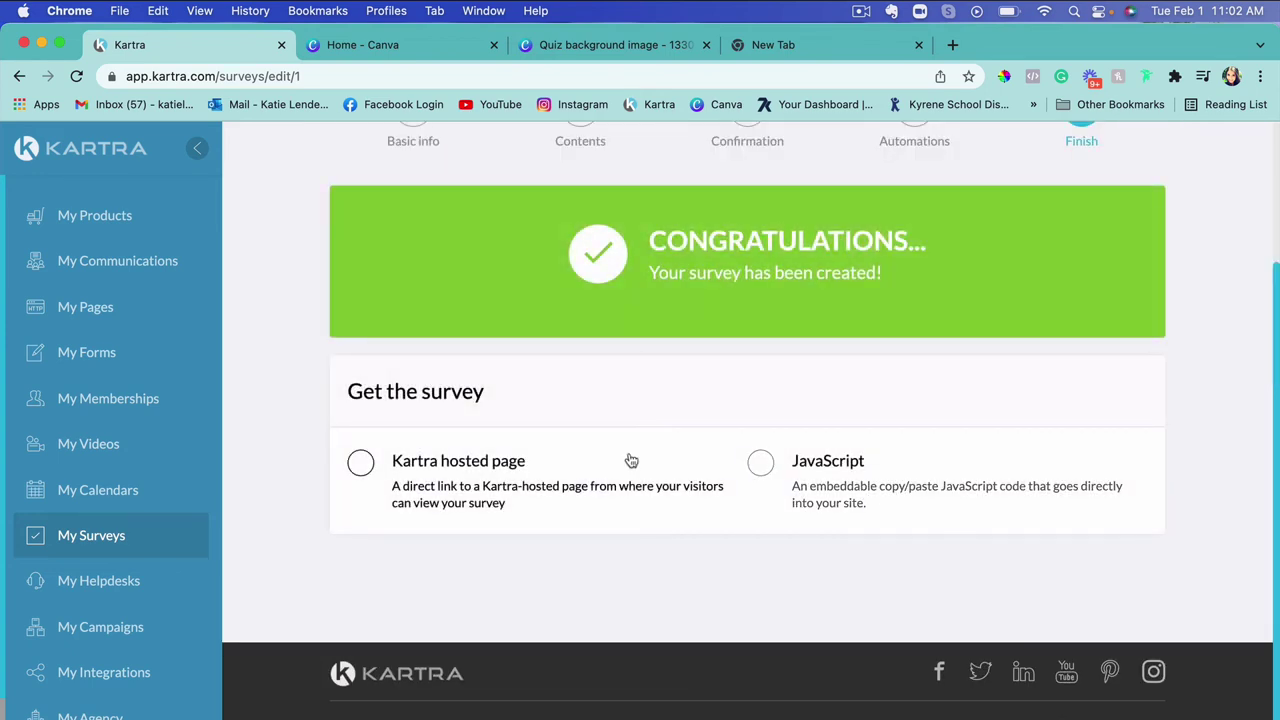
Return to the list of surveys and show the available options for the Feedback survey.
left_click(110, 537)
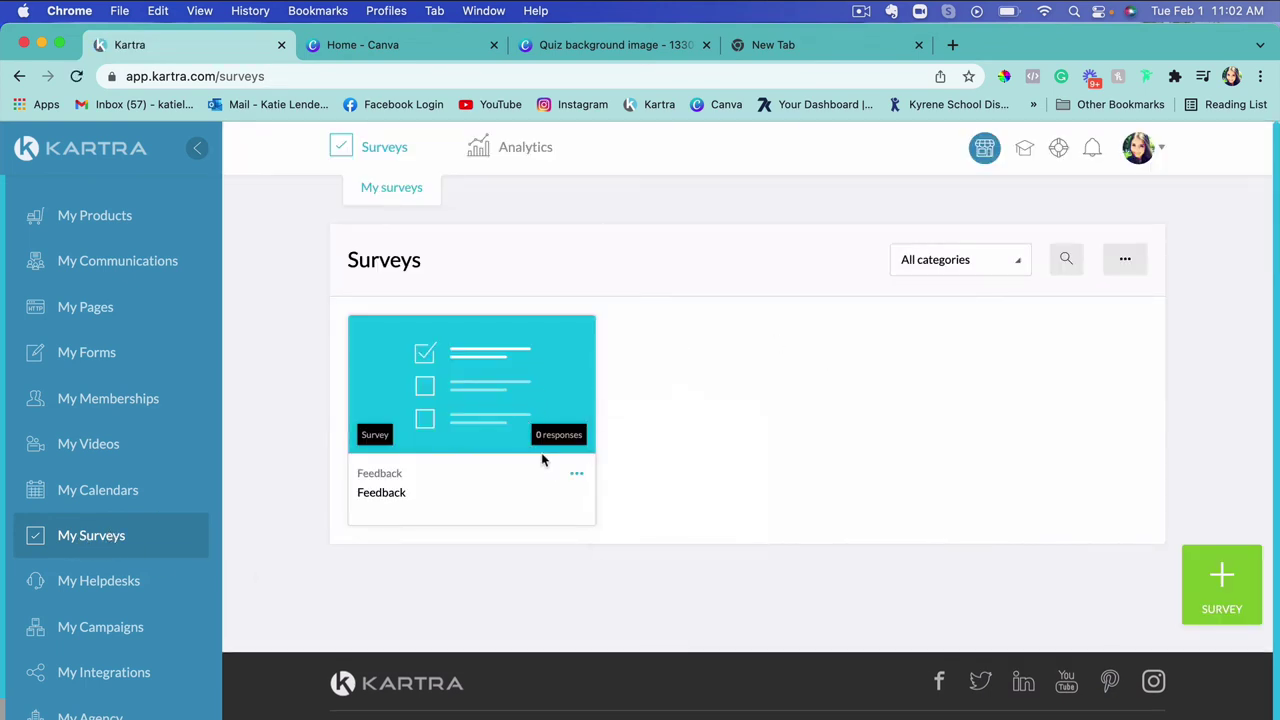
left_click(576, 474)
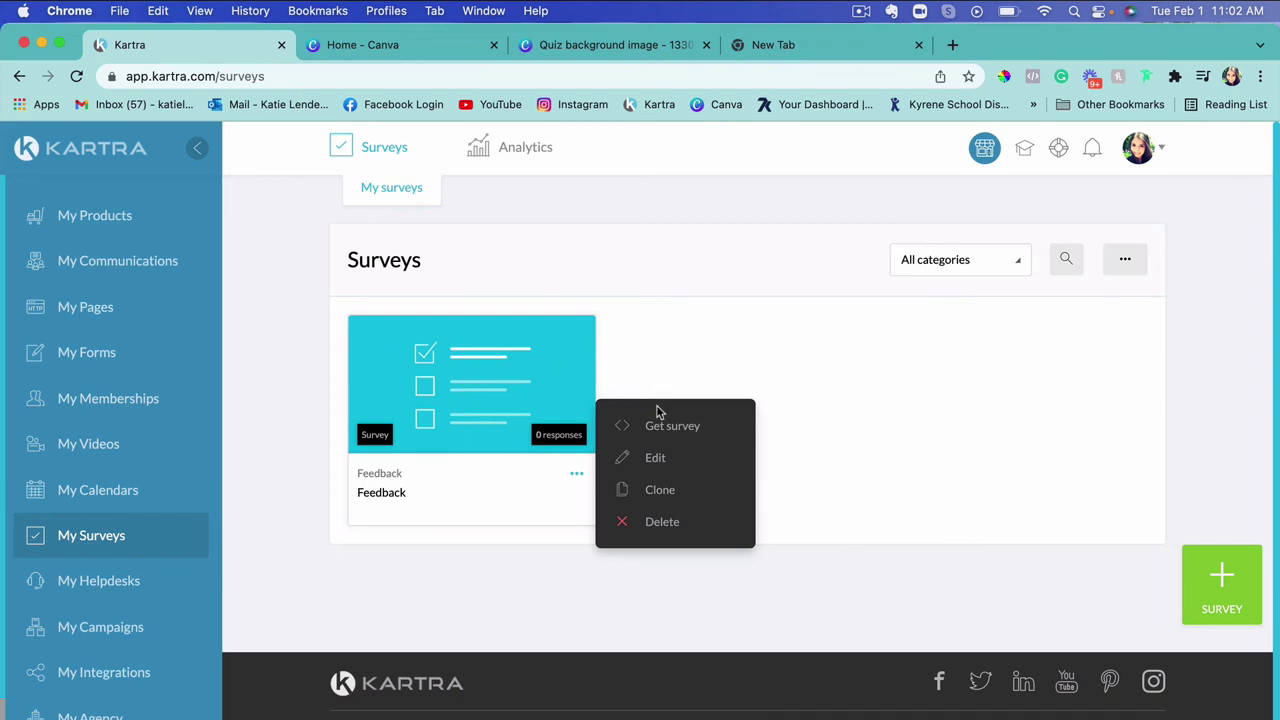
left_click(578, 476)
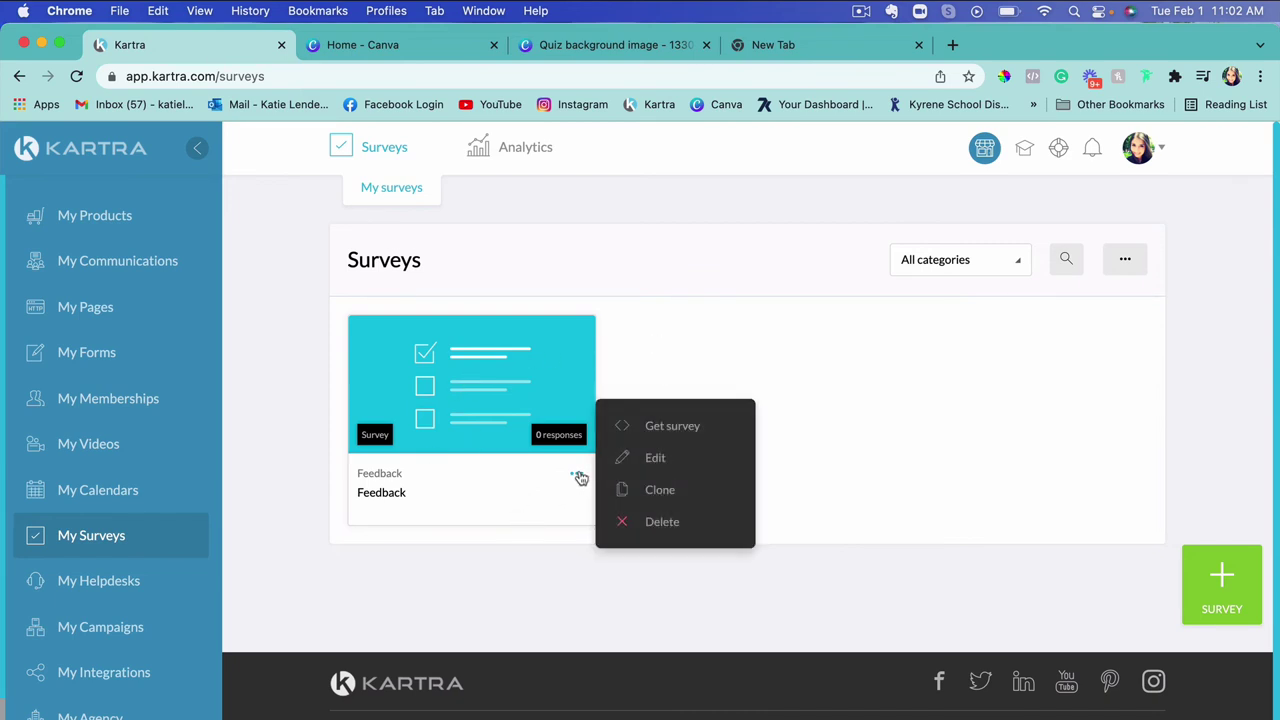
Get the Feedback survey as a Kartra hosted page and set its link ending to "OBL-feedback".
left_click(690, 428)
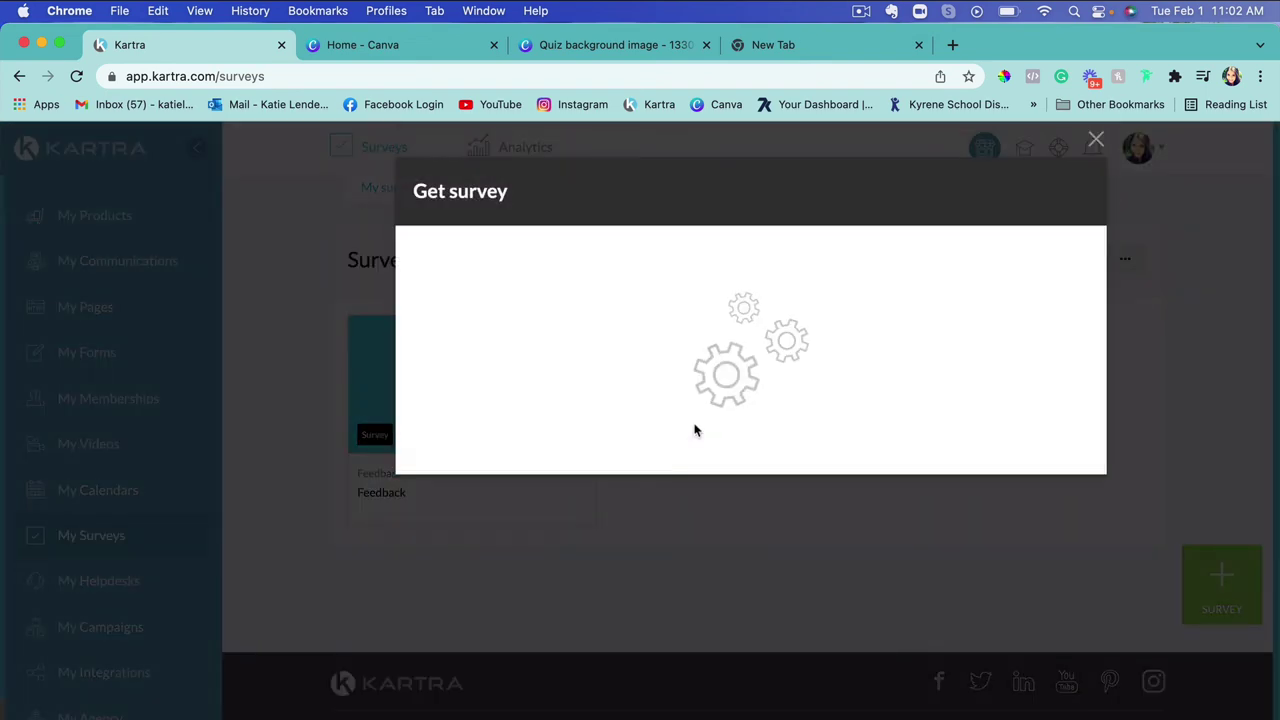
left_click(553, 405)
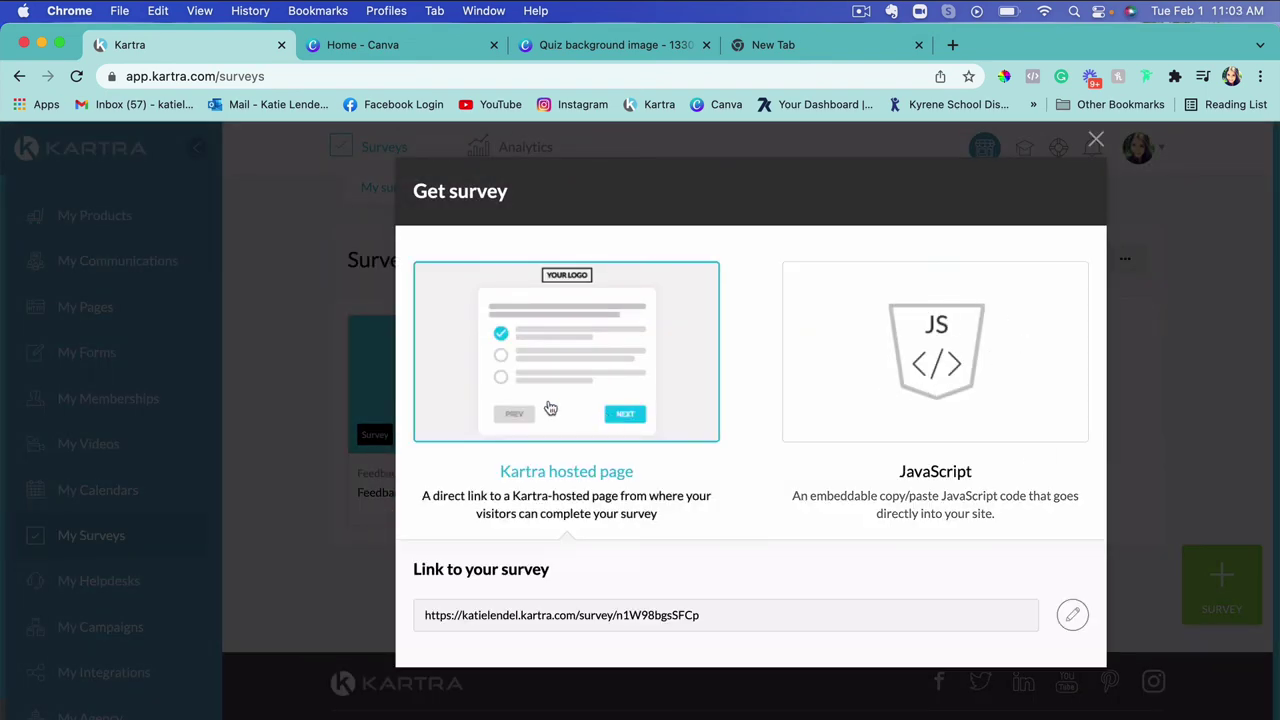
left_click(1072, 614)
double_click(916, 605)
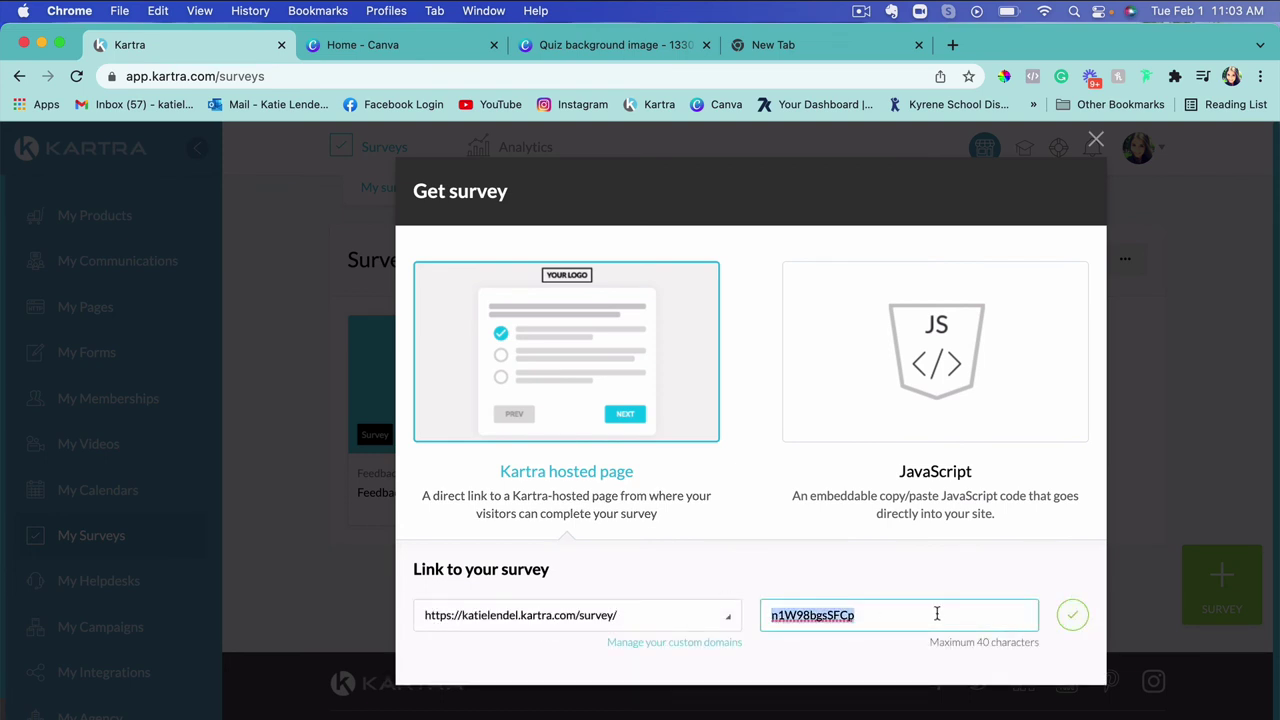
type("OB")
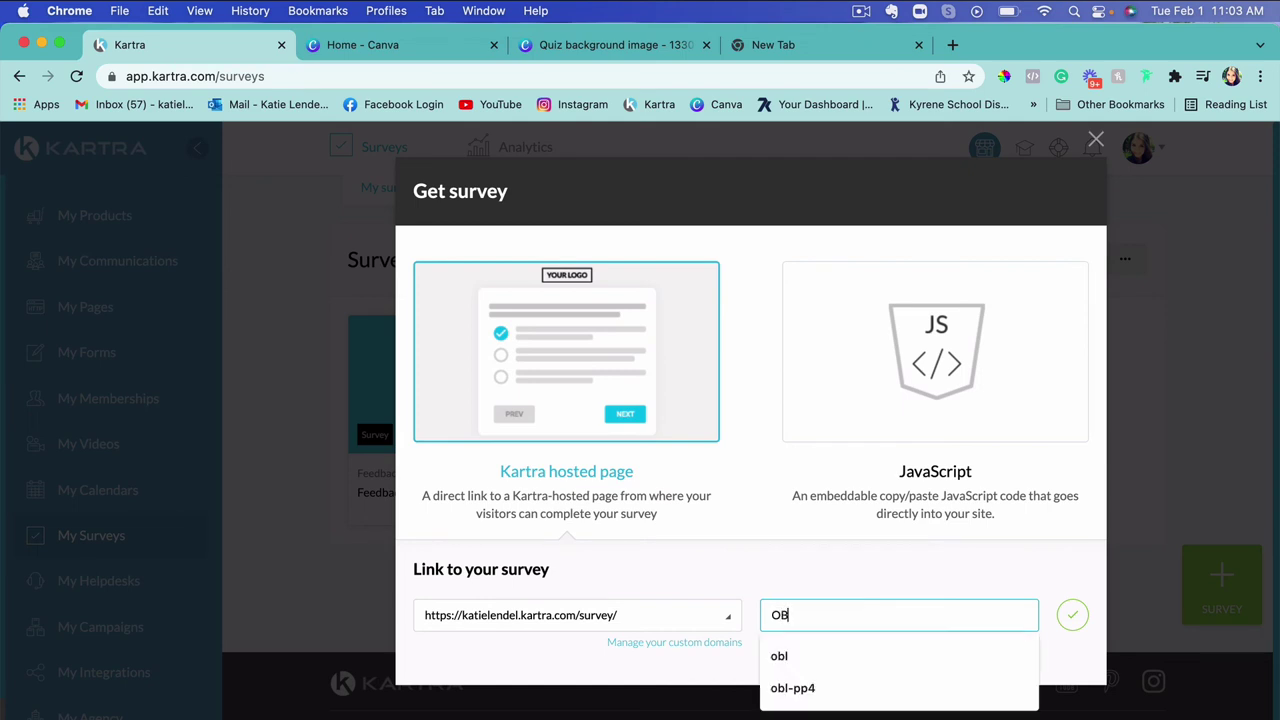
type("L-")
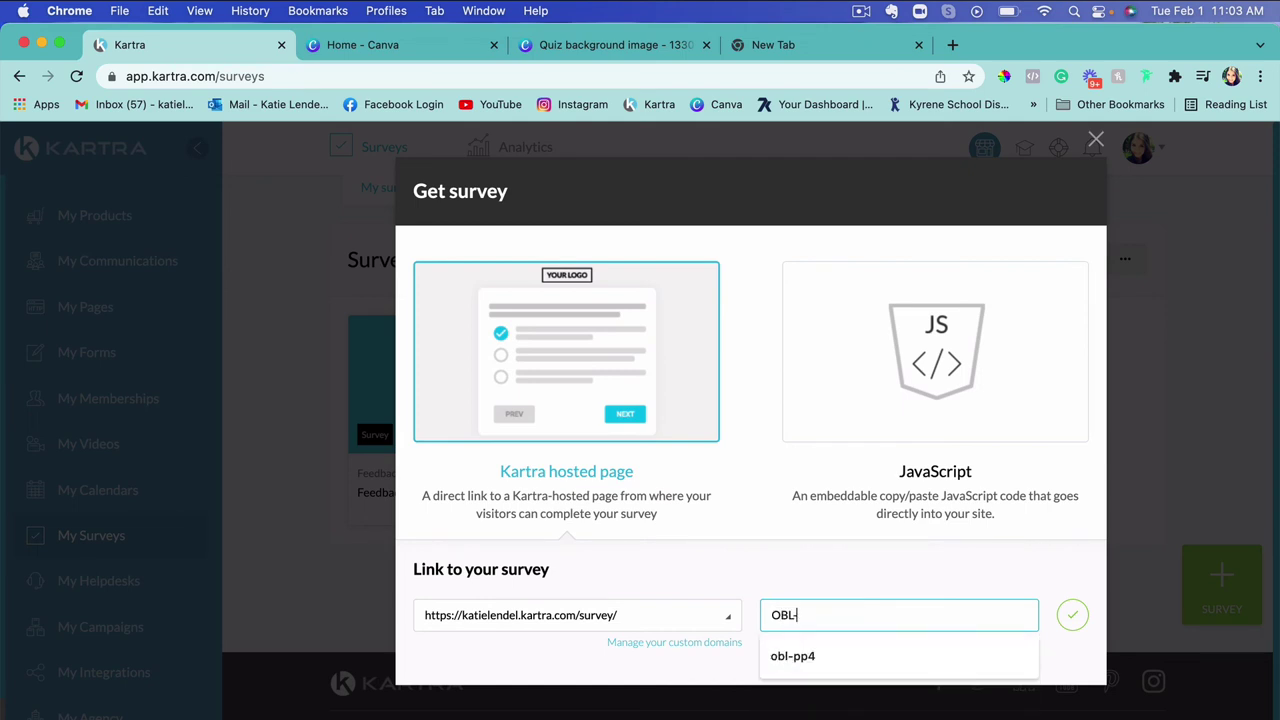
type("feedback")
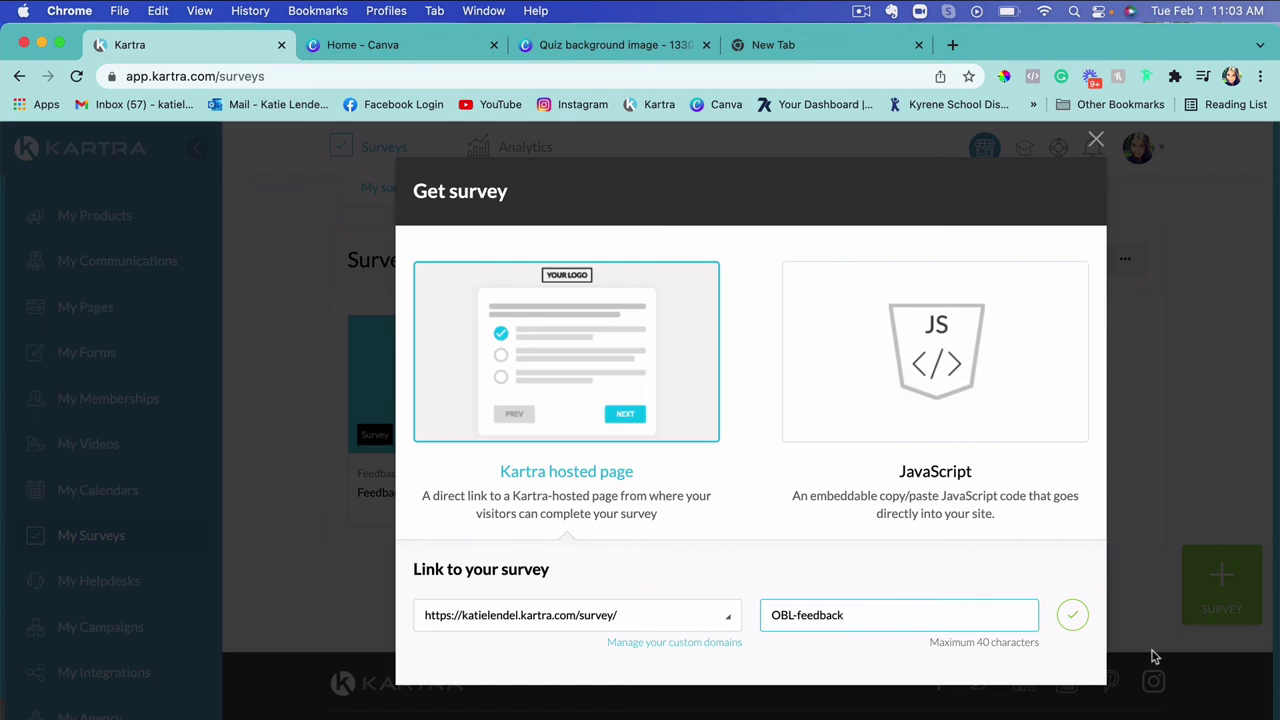
left_click(1072, 615)
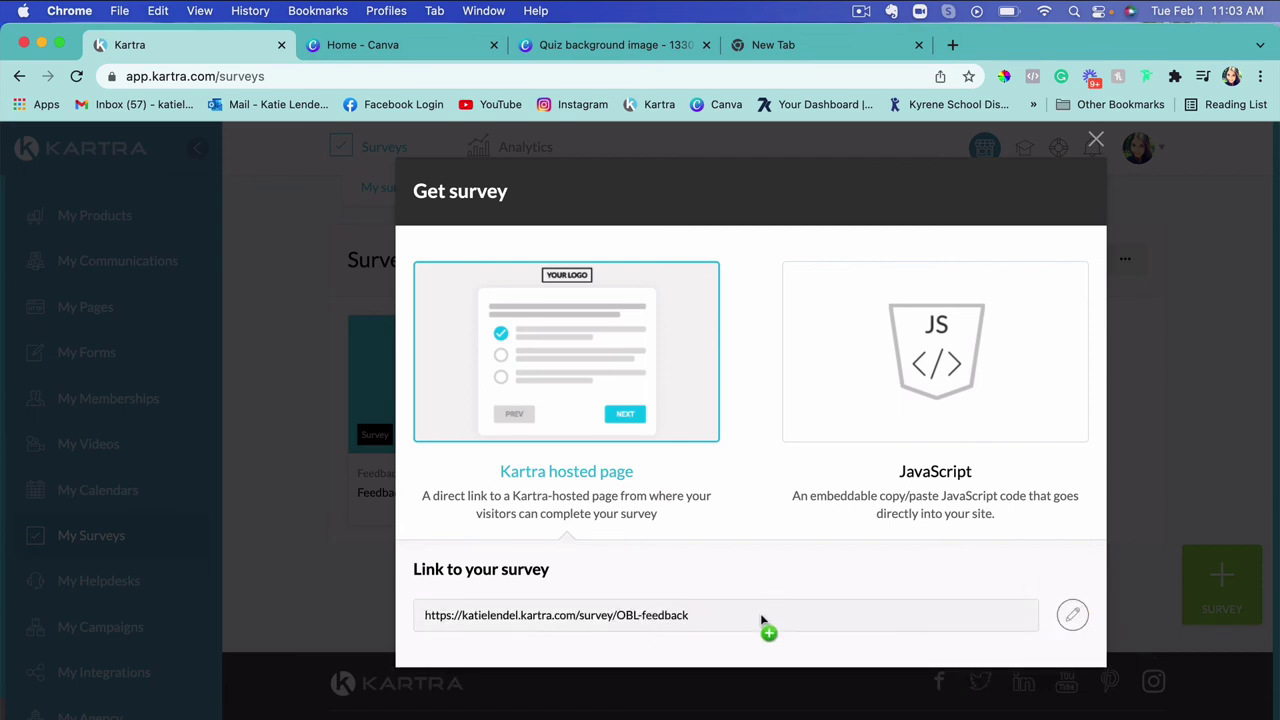
Copy the hosted survey link and open it in the empty browser tab.
left_click(726, 615)
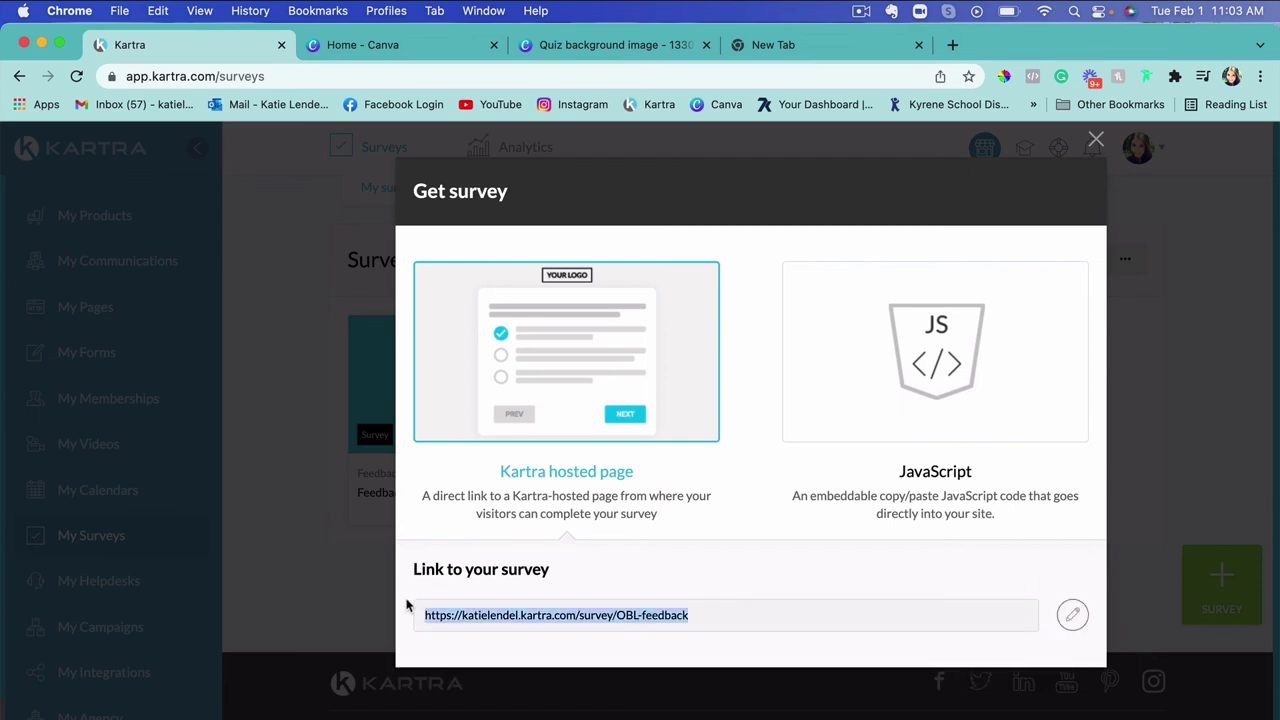
key("super+c")
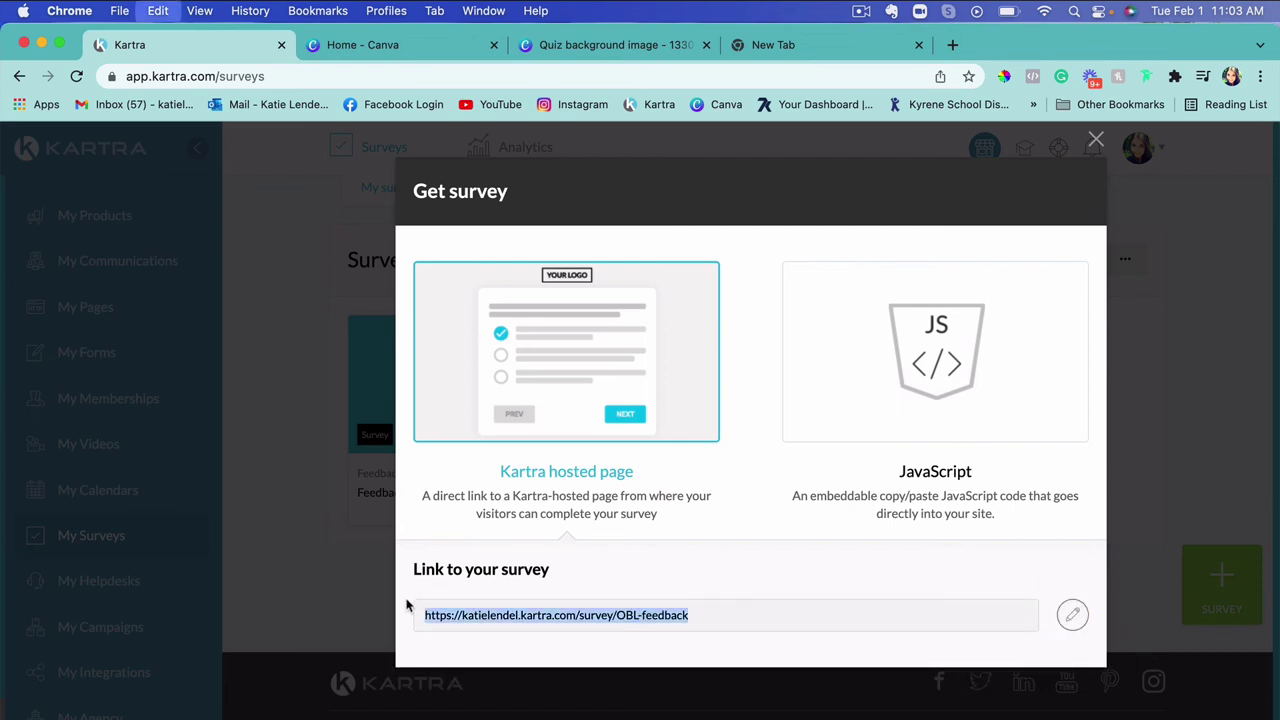
left_click(884, 53)
key("super+v")
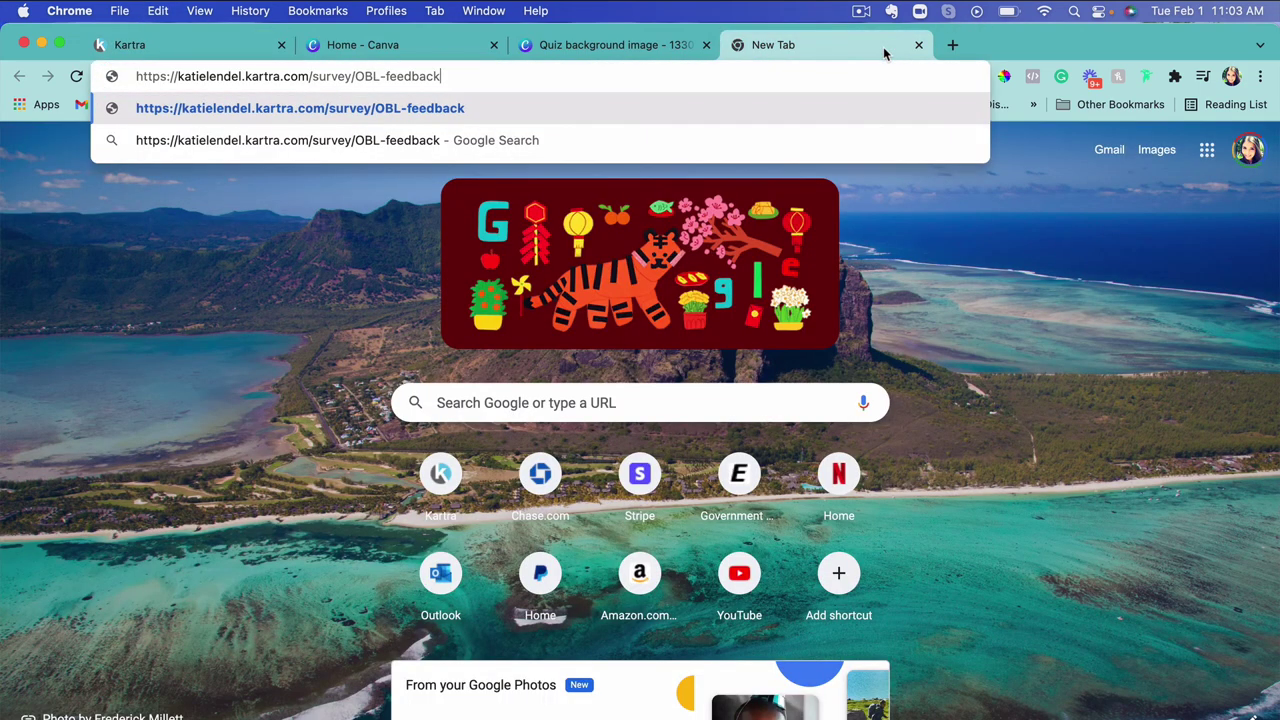
key("Return")
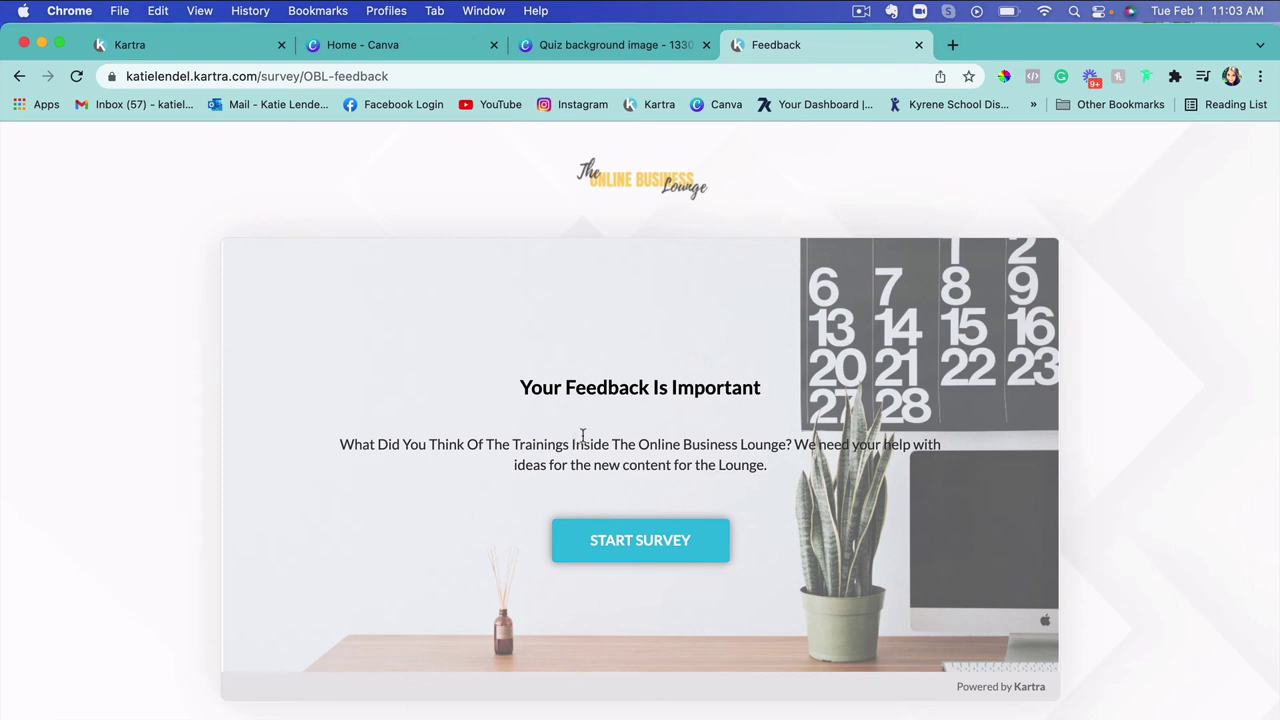
Start the live survey, answer "Very Satisfied With The Content", and finish it with the prefilled first name and email.
left_click(665, 532)
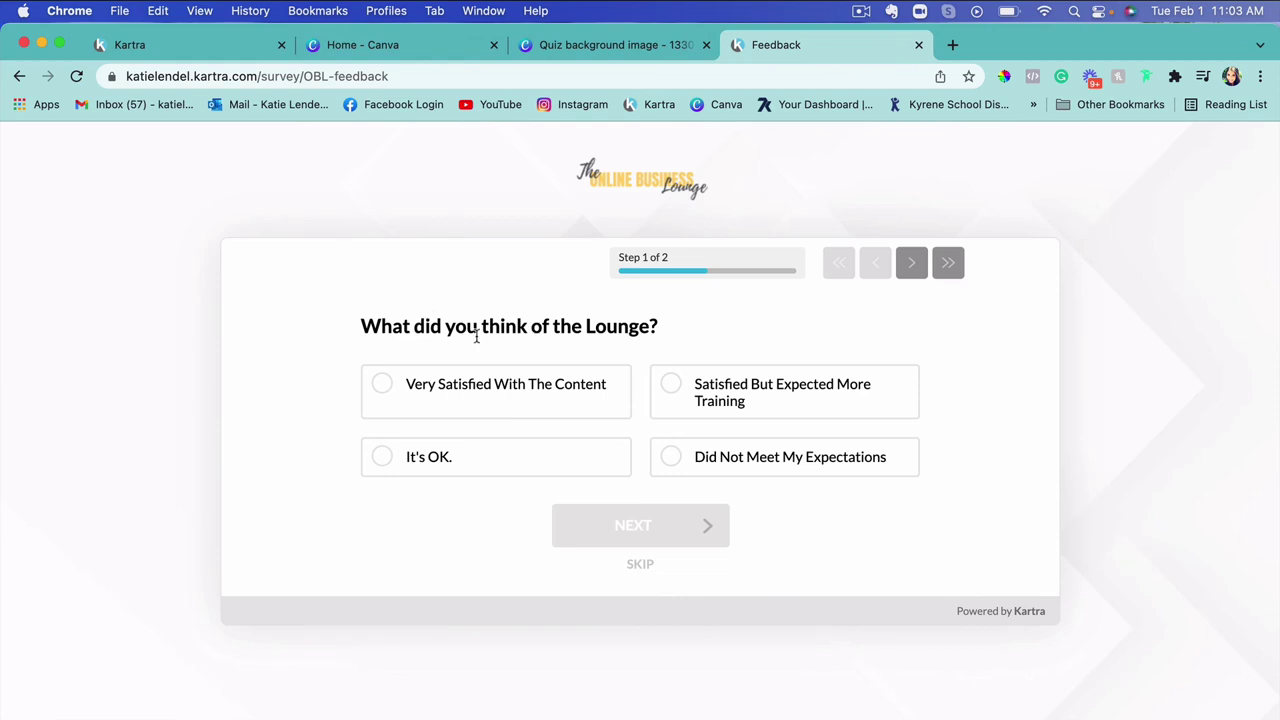
left_click(402, 386)
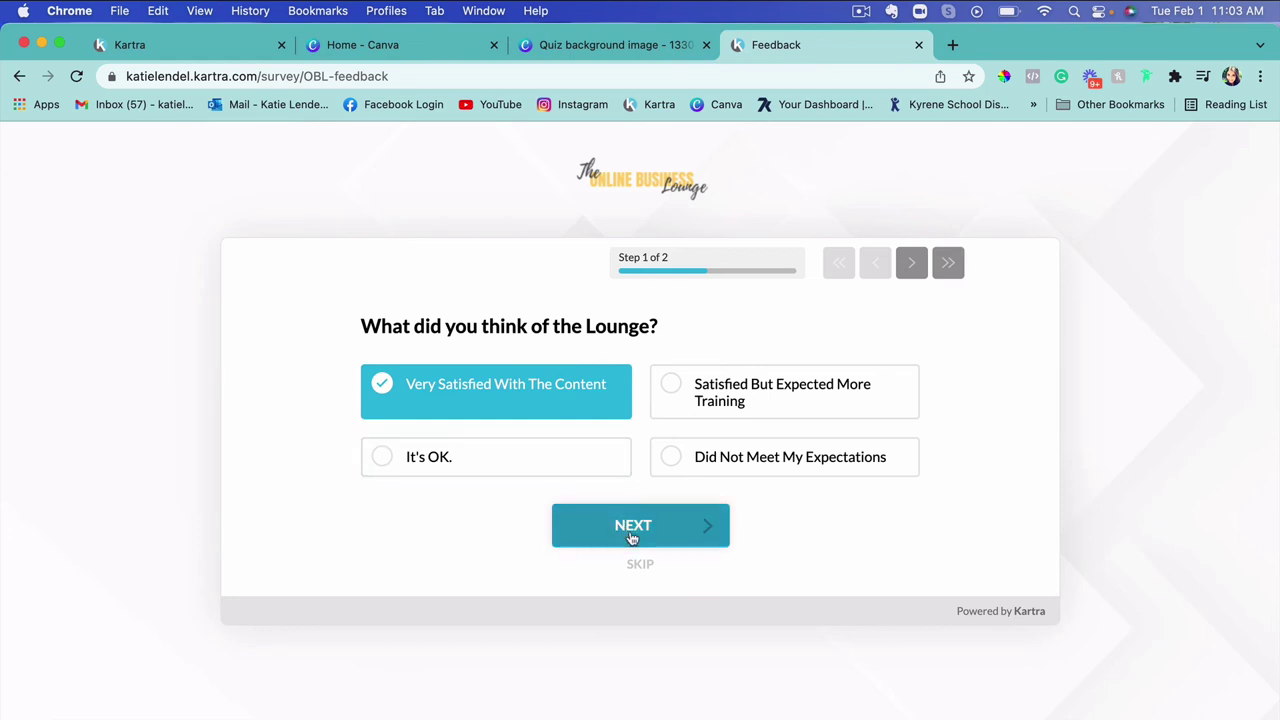
left_click(674, 528)
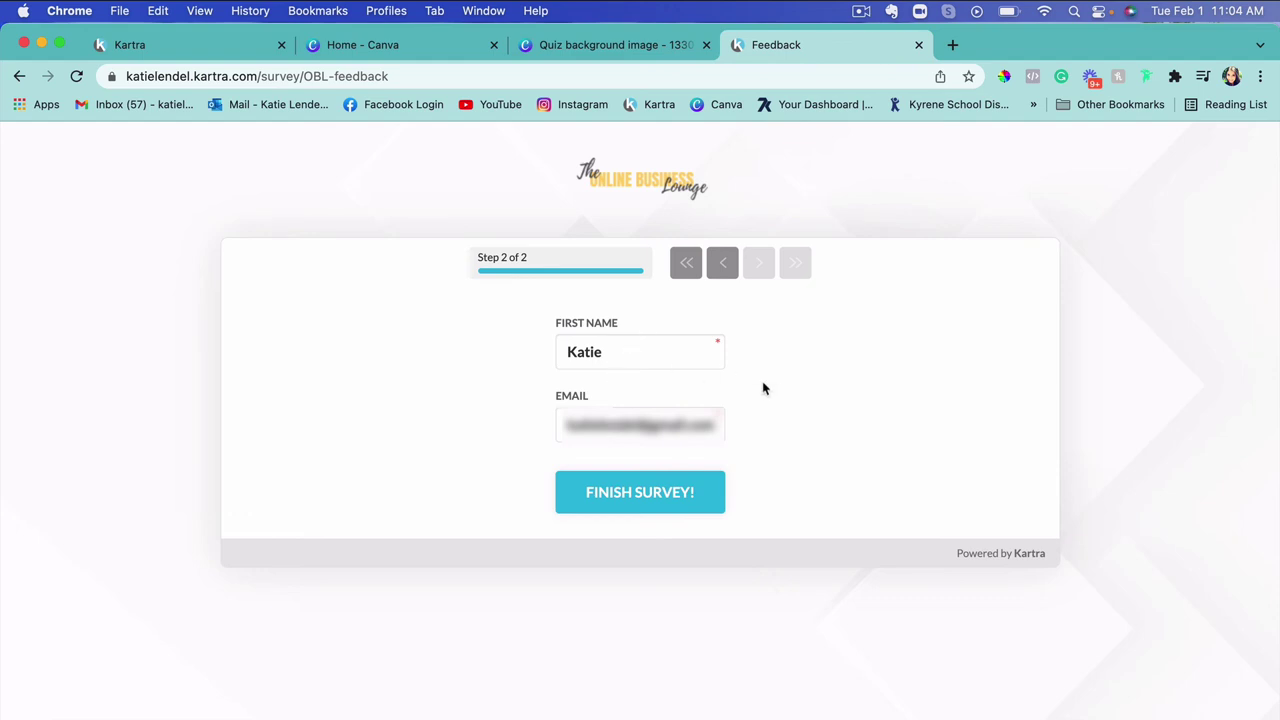
left_click(631, 503)
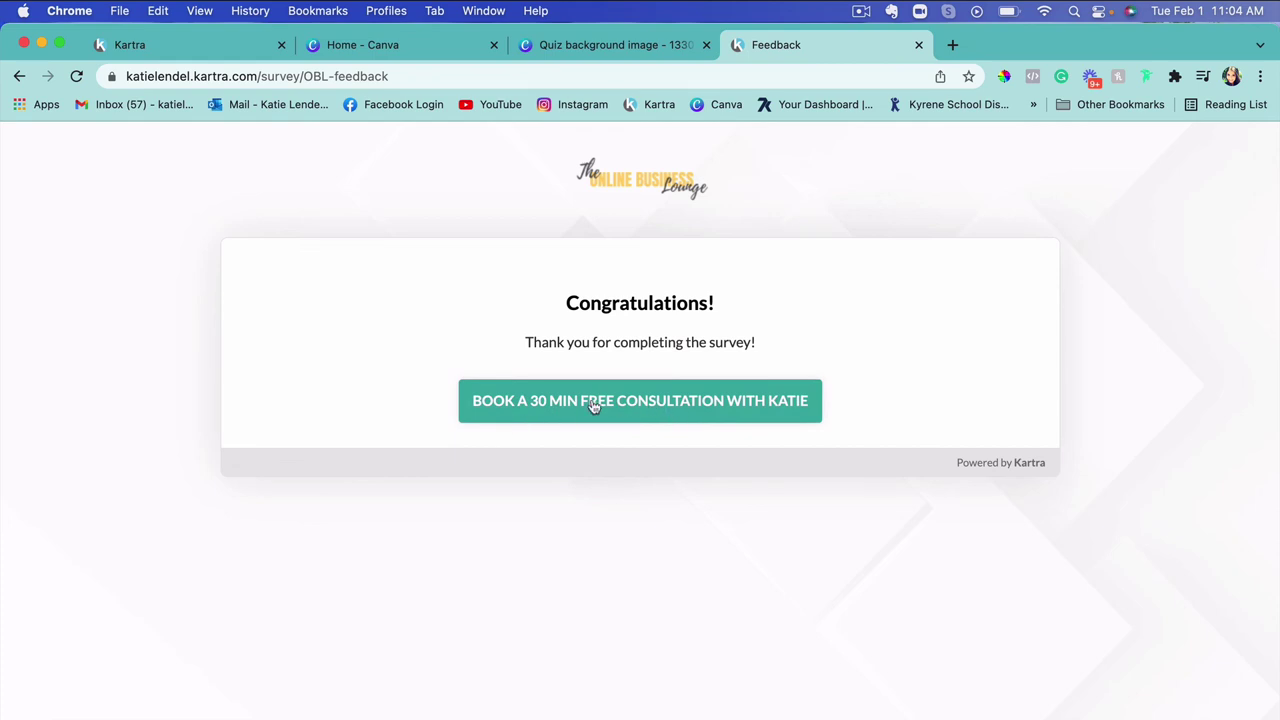
Check the booking calendar linked from the success page, then return to the Kartra surveys list and close Get survey.
left_click(675, 420)
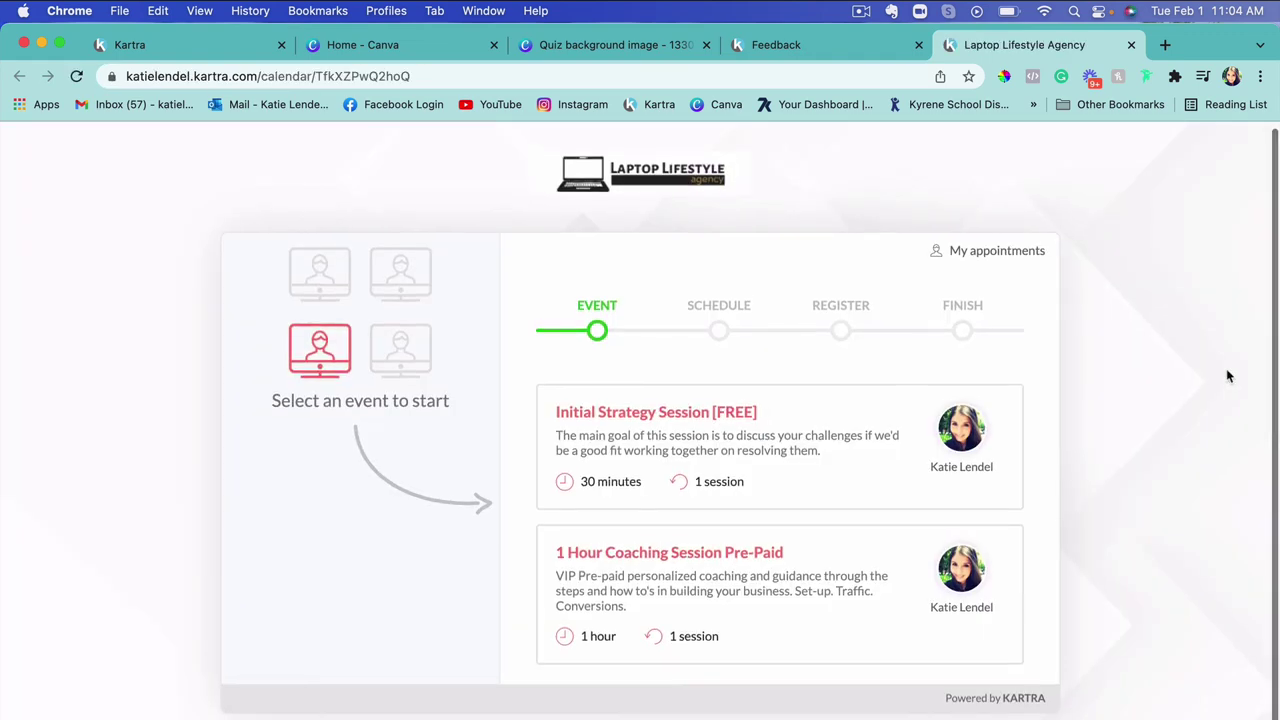
scroll(985, 442, "down", 1)
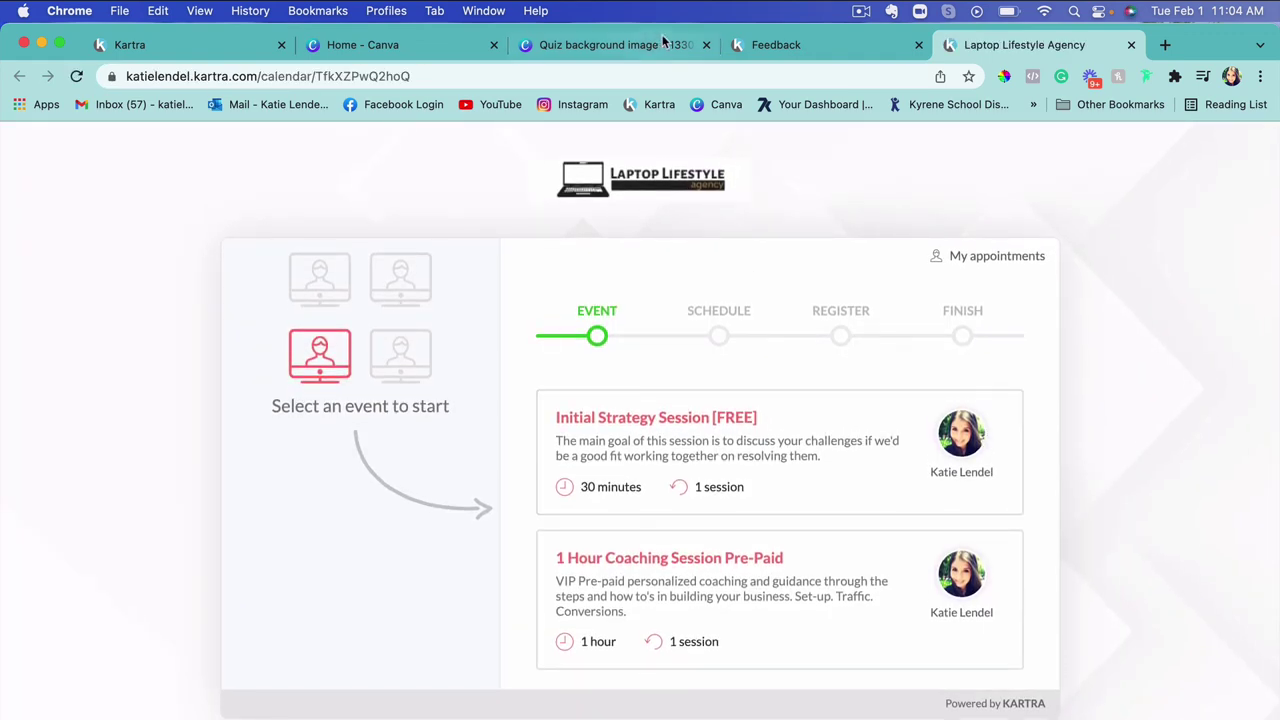
key("super+1")
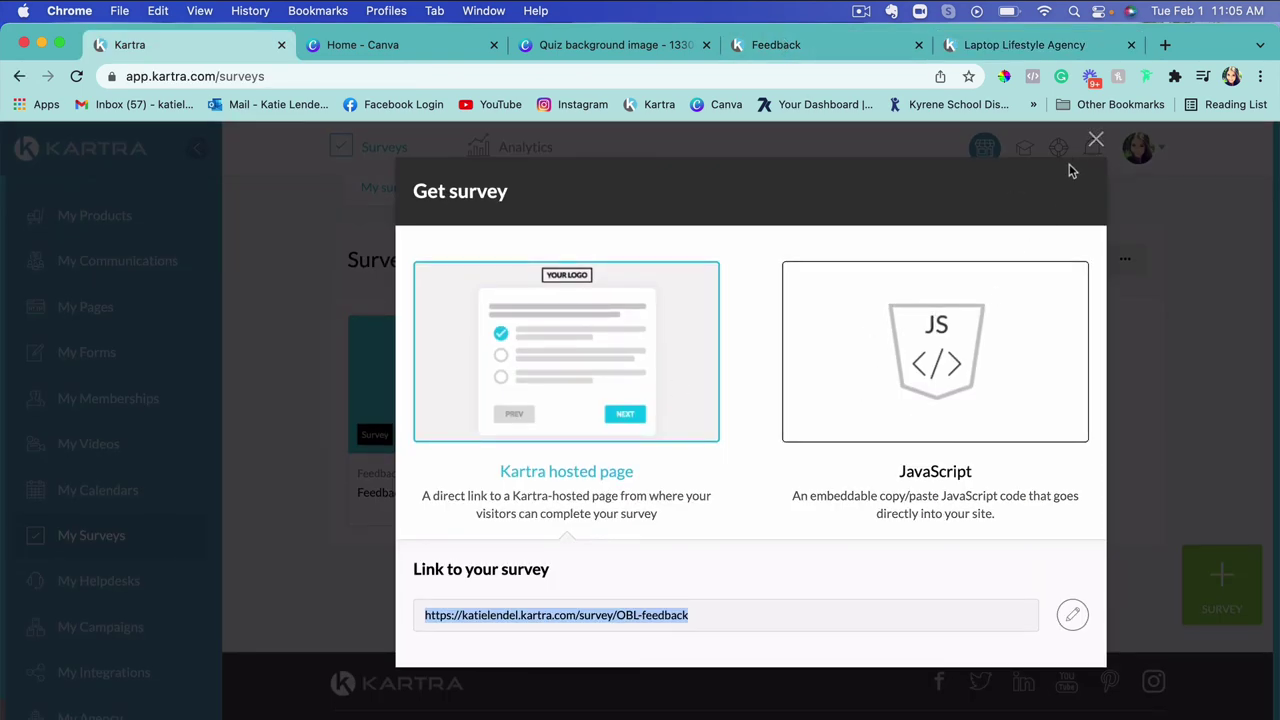
left_click(1096, 143)
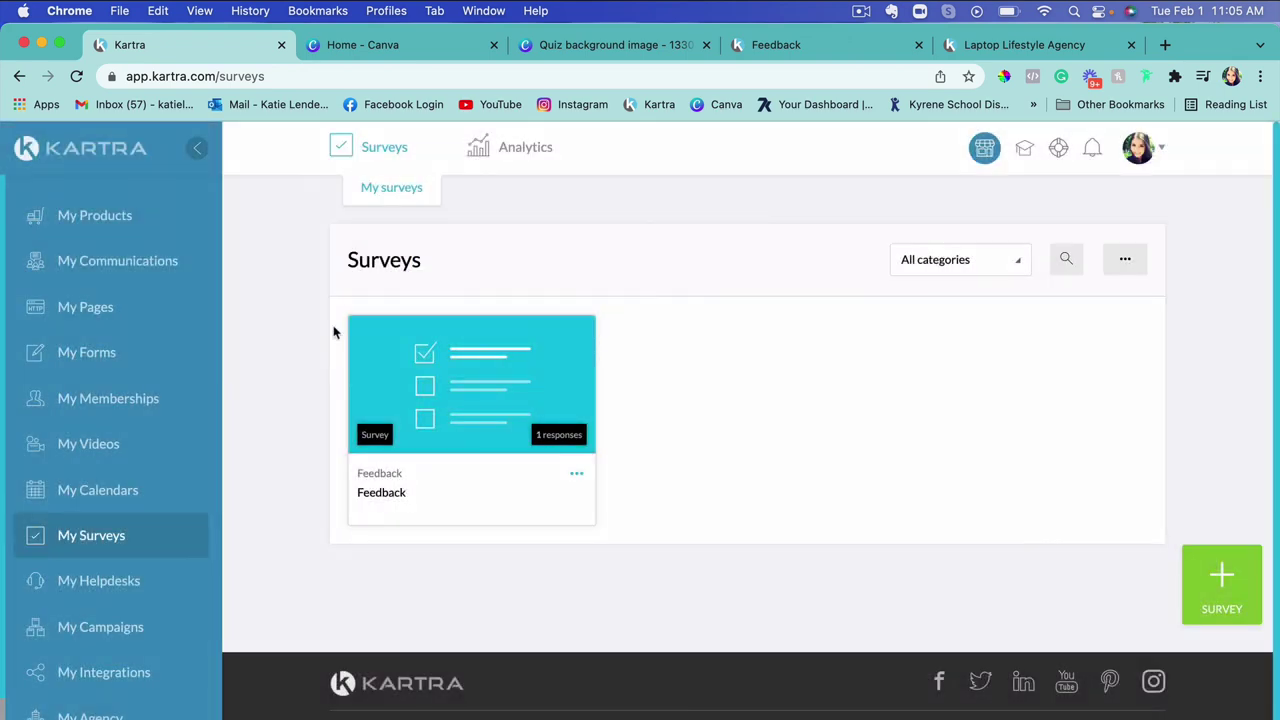
Review the survey analytics, including the visitor and completion chart and the per-survey table.
mouse_move(556, 171)
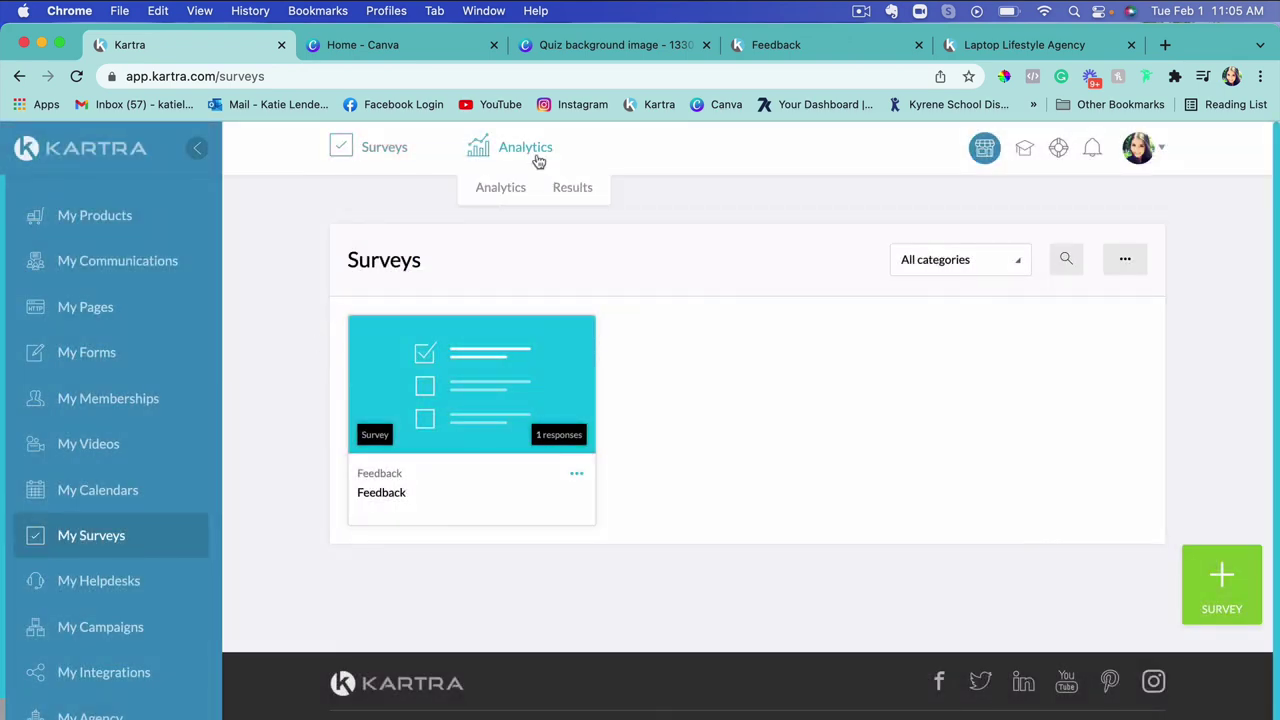
mouse_move(527, 150)
left_click(509, 193)
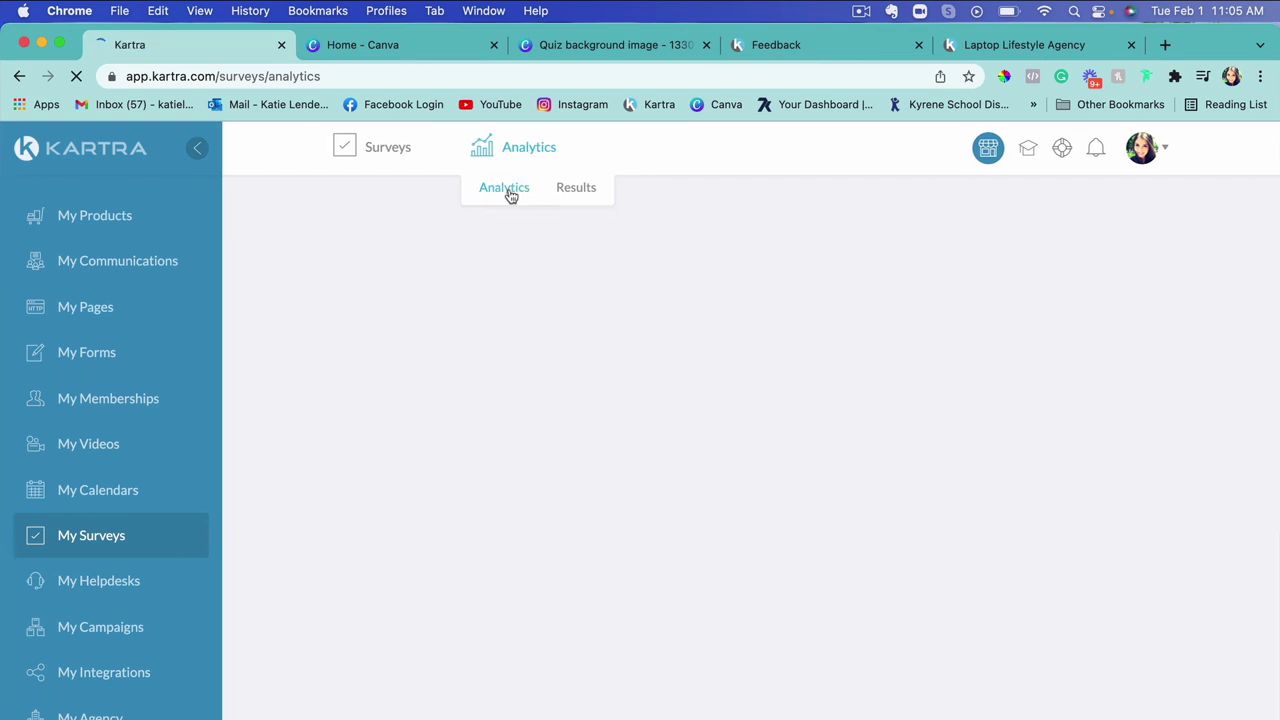
scroll(623, 417, "down", 5)
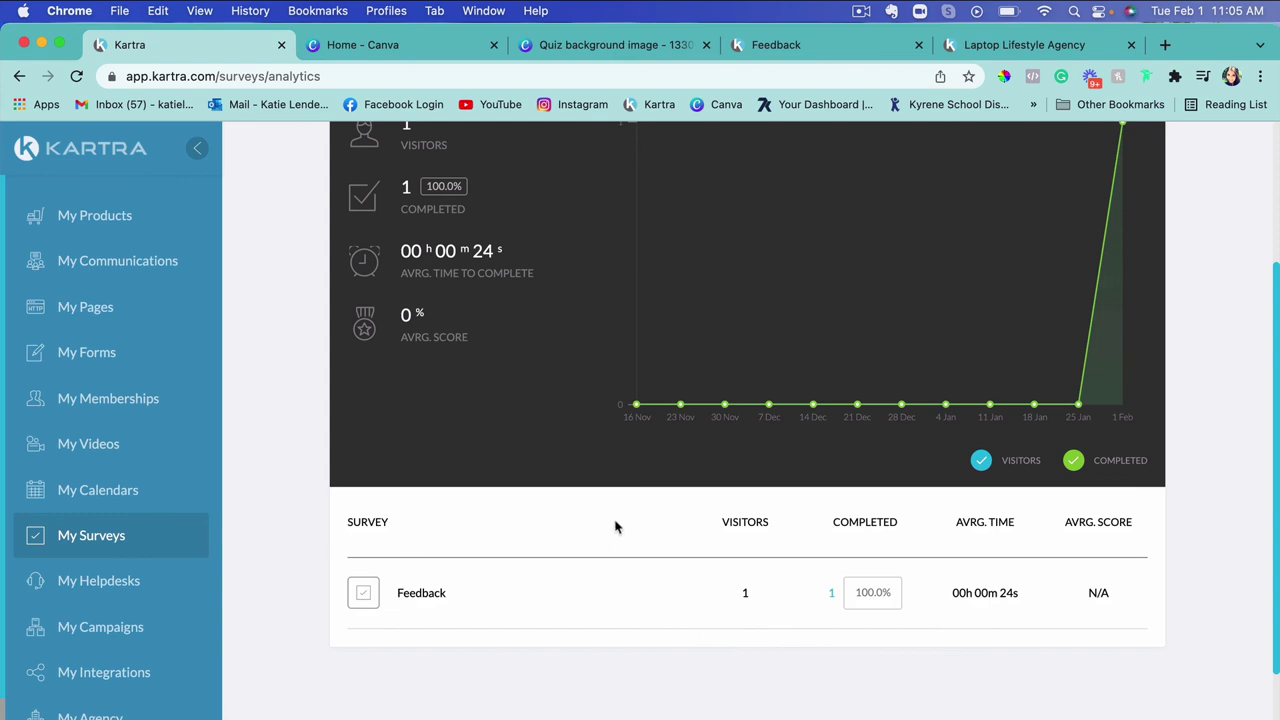
scroll(619, 528, "up", 5)
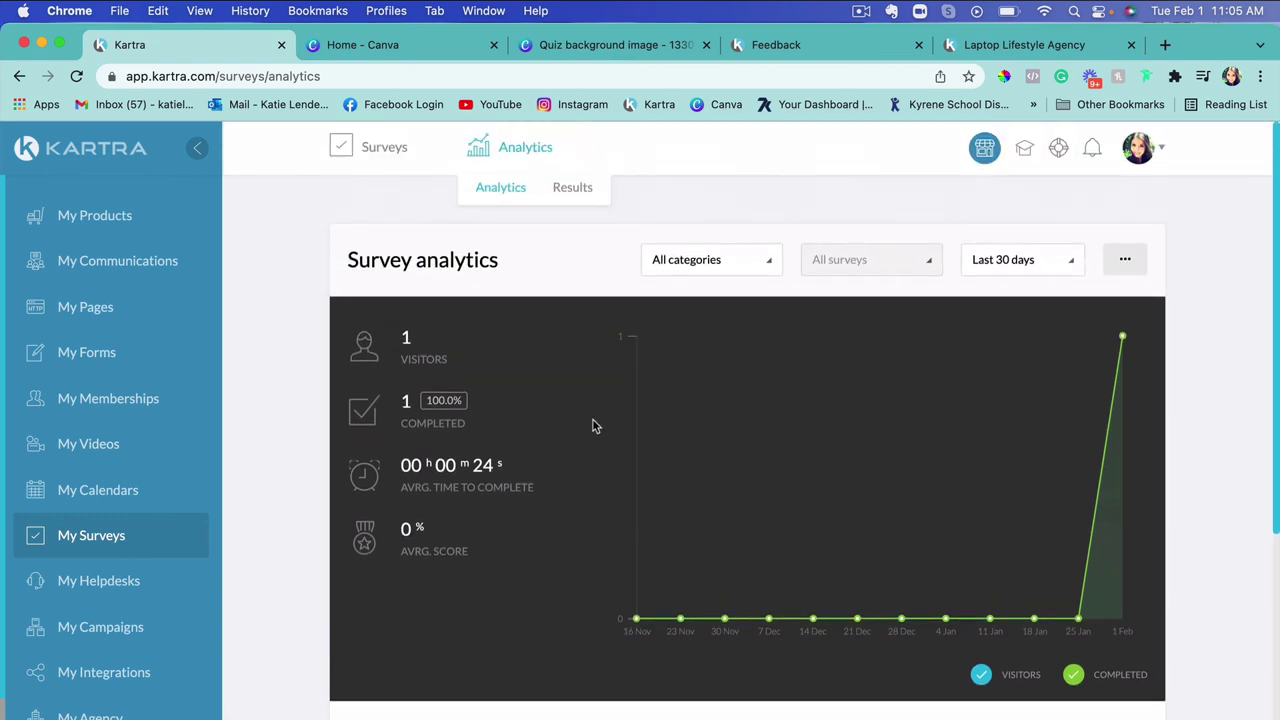
Show the Feedback survey's results and examine the summary of all responses to Question 1.
left_click(570, 191)
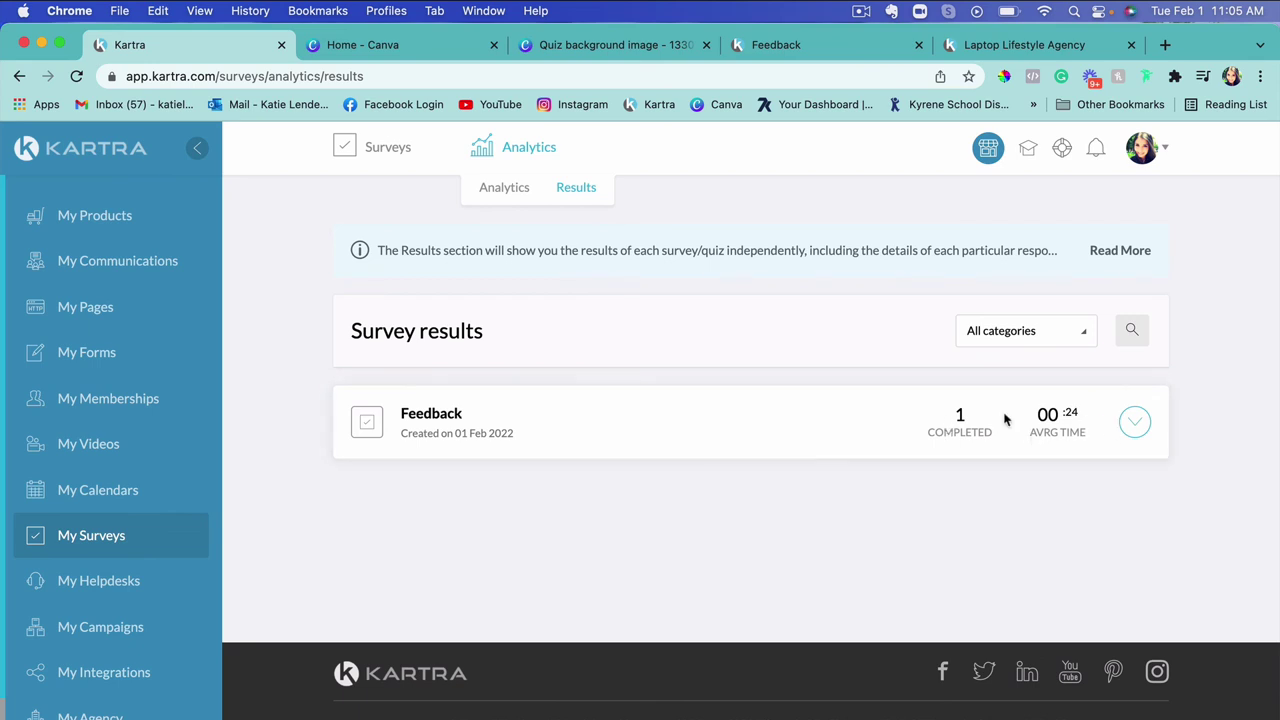
left_click(1135, 425)
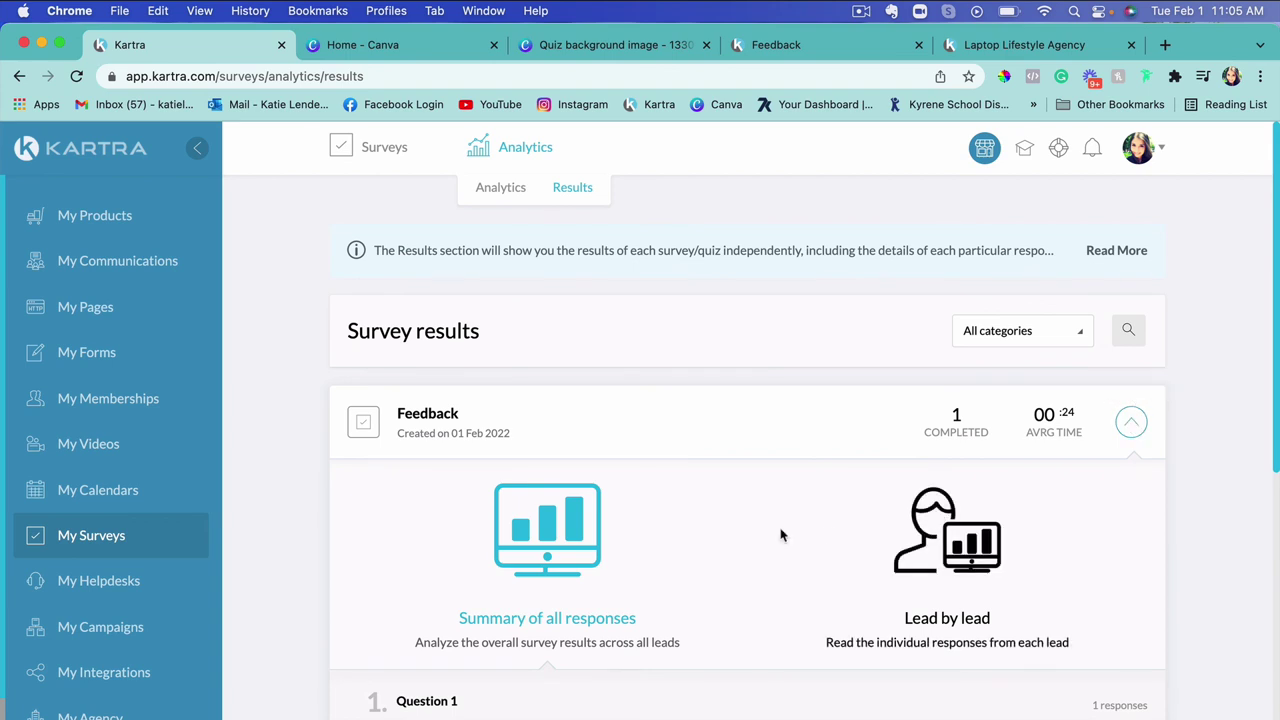
scroll(563, 580, "down", 2)
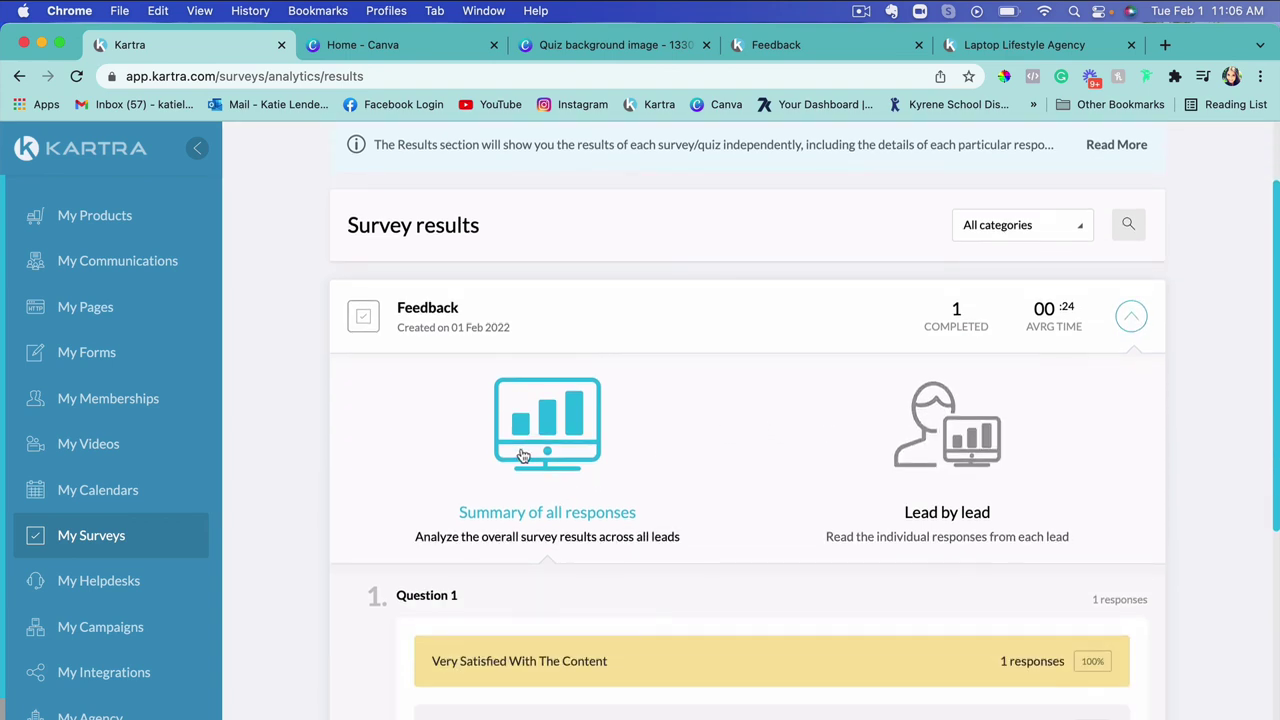
scroll(604, 515, "down", 3)
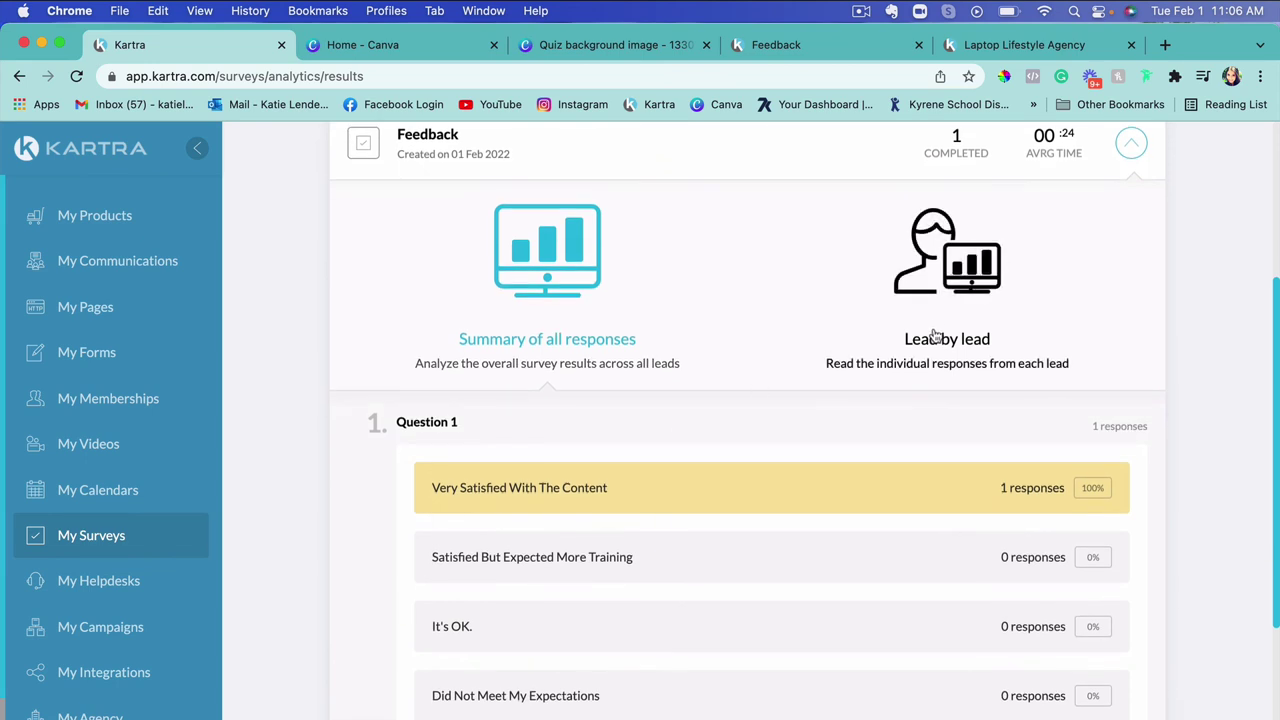
Switch the Feedback results to the lead-by-lead view and examine the individual lead's answers.
left_click(978, 260)
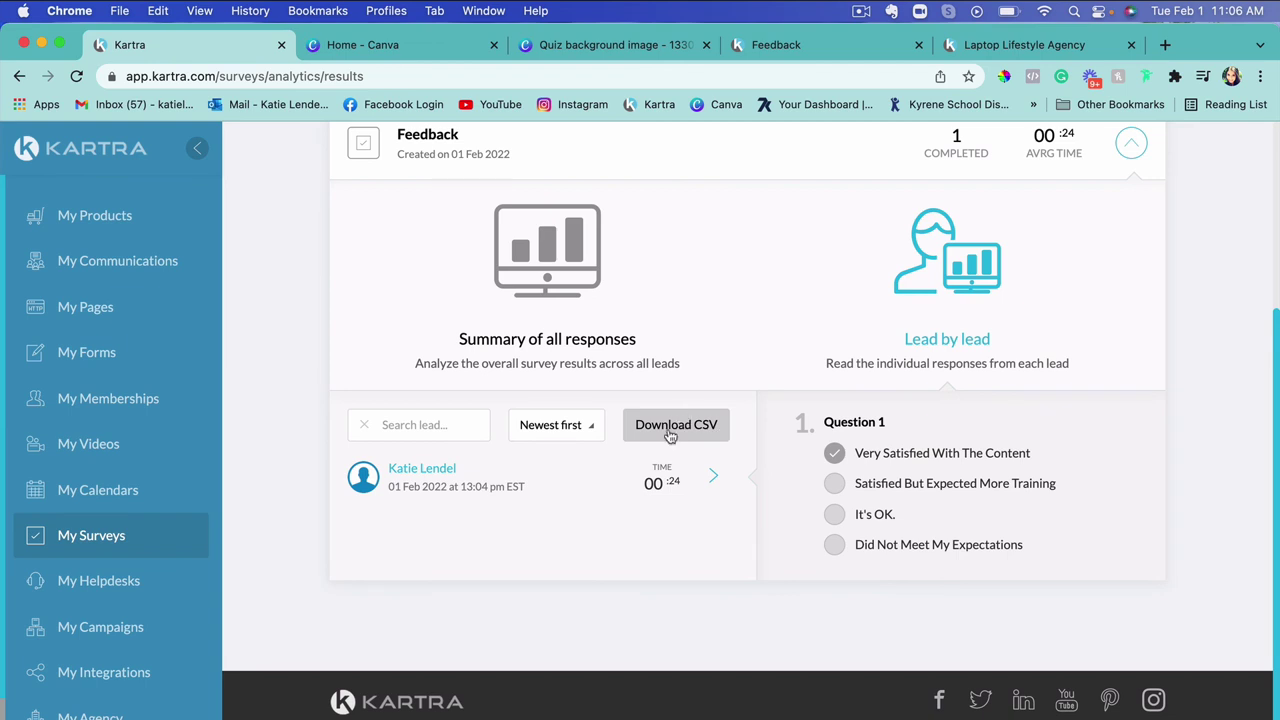
scroll(875, 262, "up", 1)
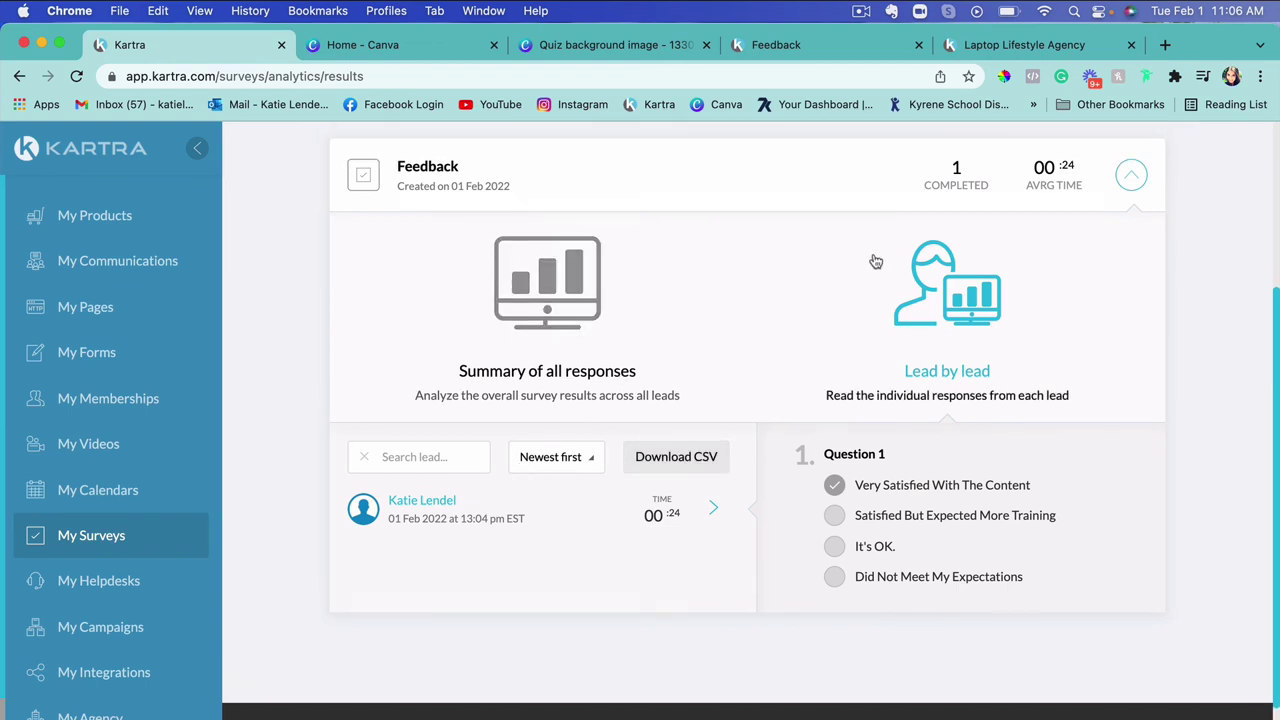
scroll(875, 262, "up", 2)
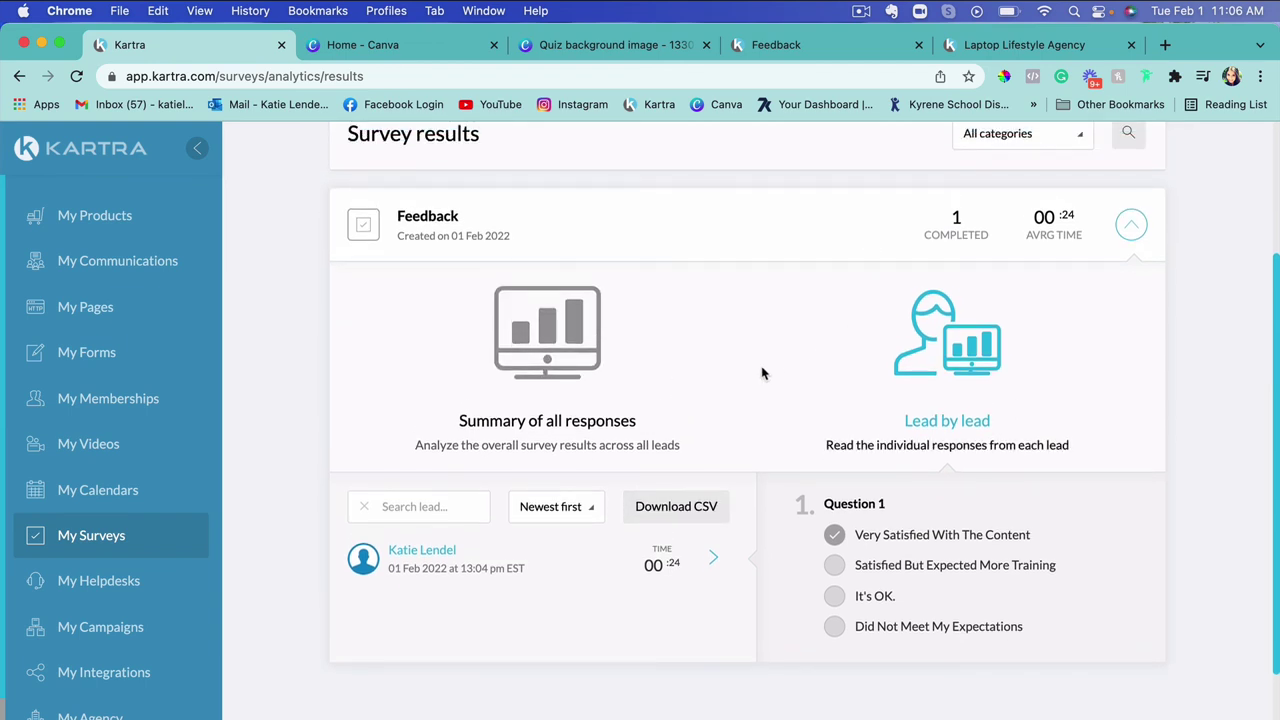
scroll(762, 373, "up", 5)
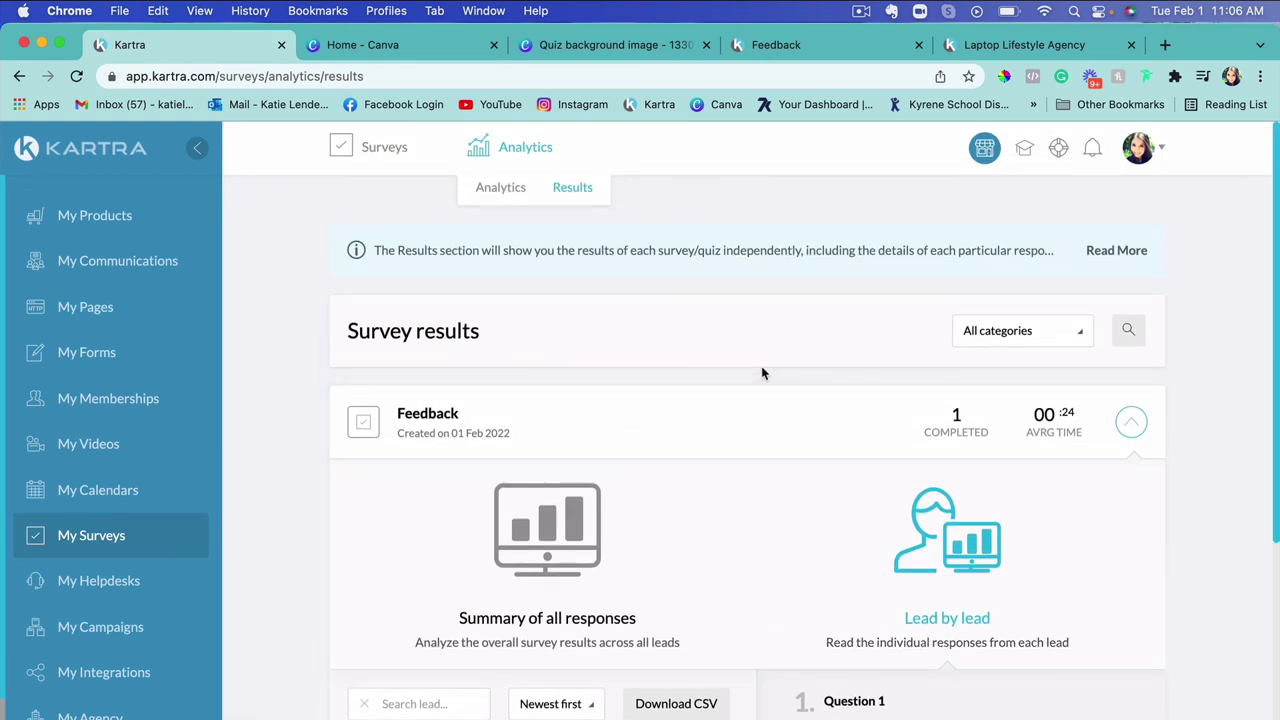